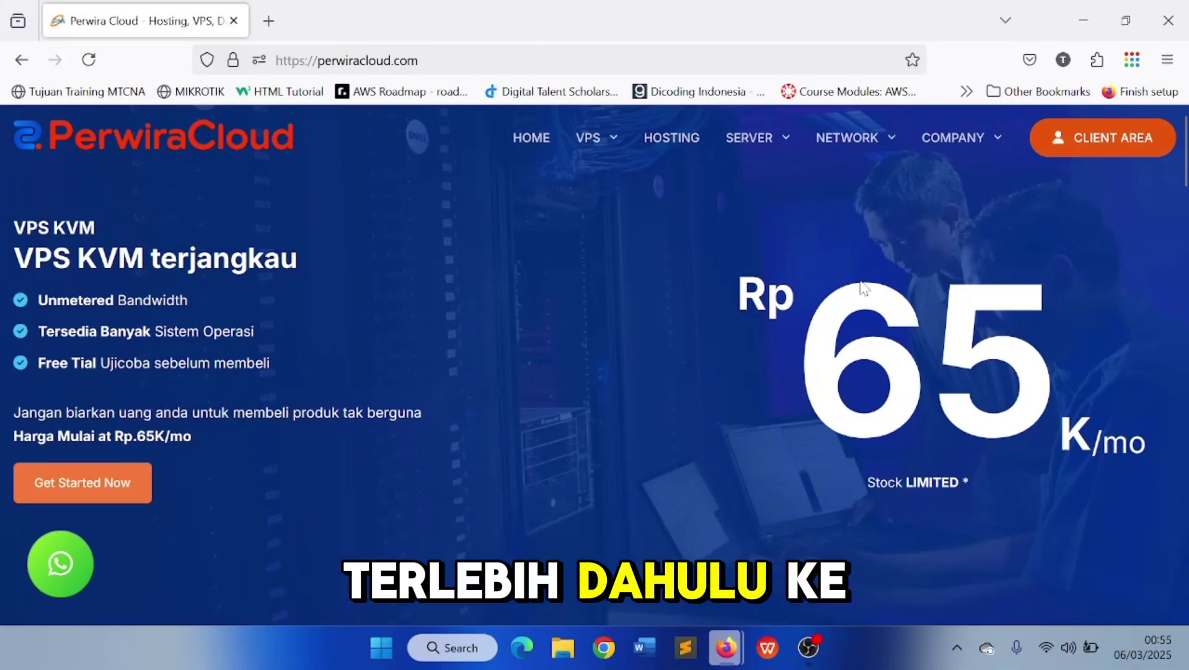
Sign in to the Perwira Cloud client area with Google and look over the dashboard
left_click(1054, 149)
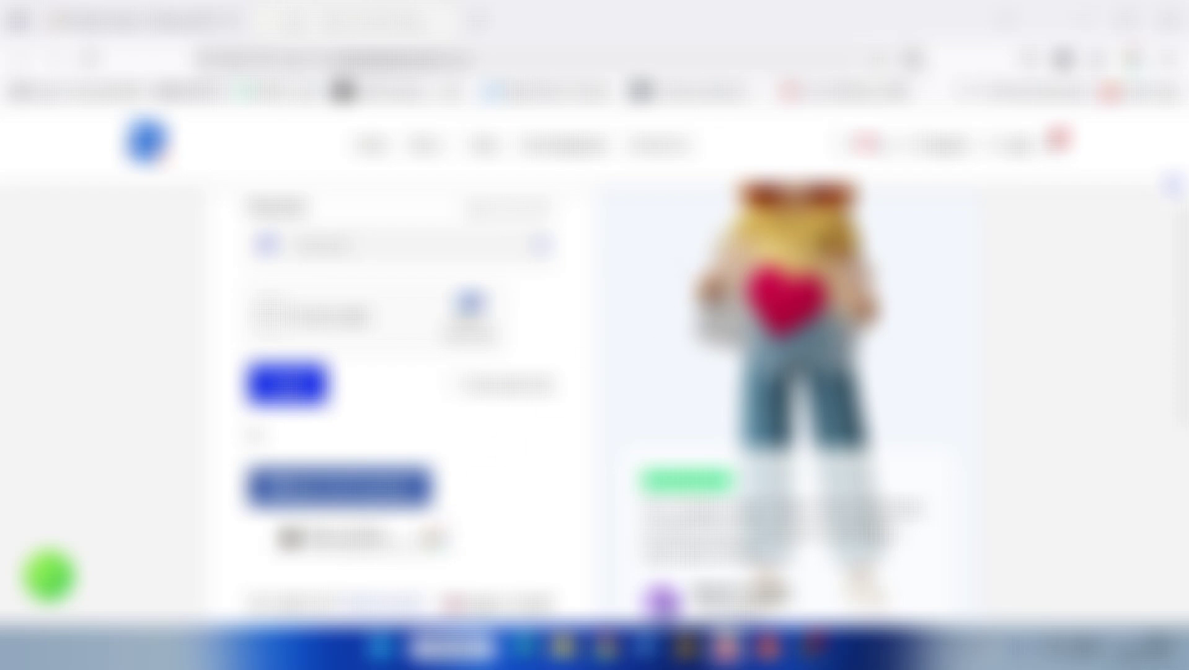
left_click(410, 538)
scroll(520, 379, "down", 3)
scroll(498, 379, "up", 6)
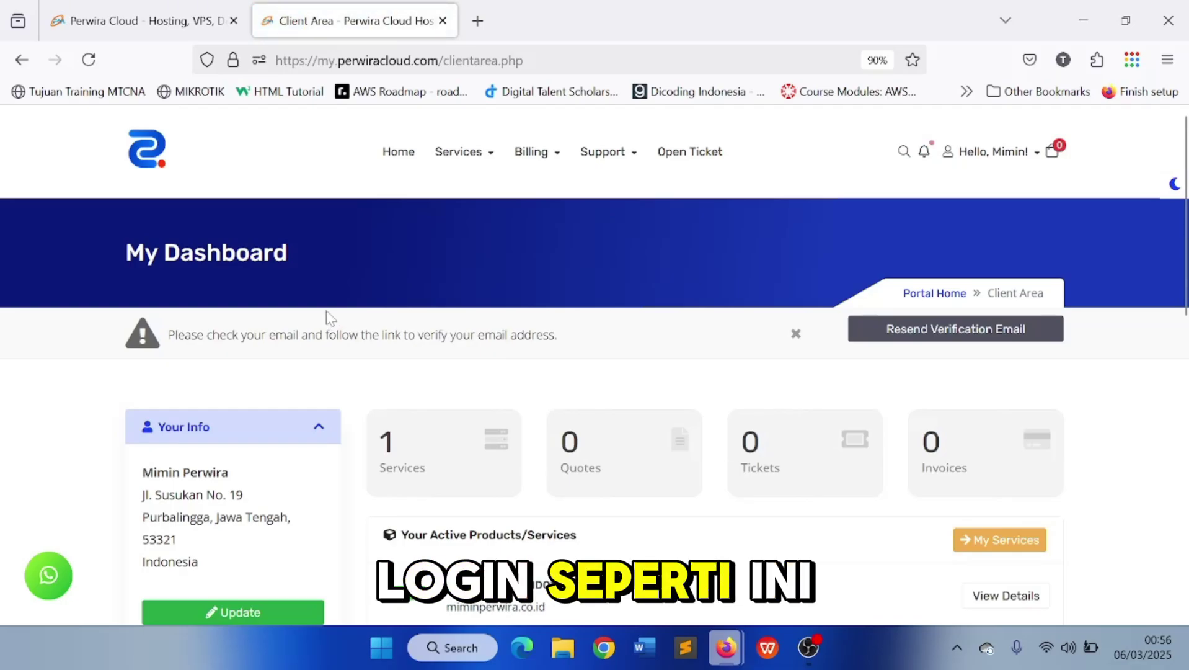
scroll(605, 395, "down", 4)
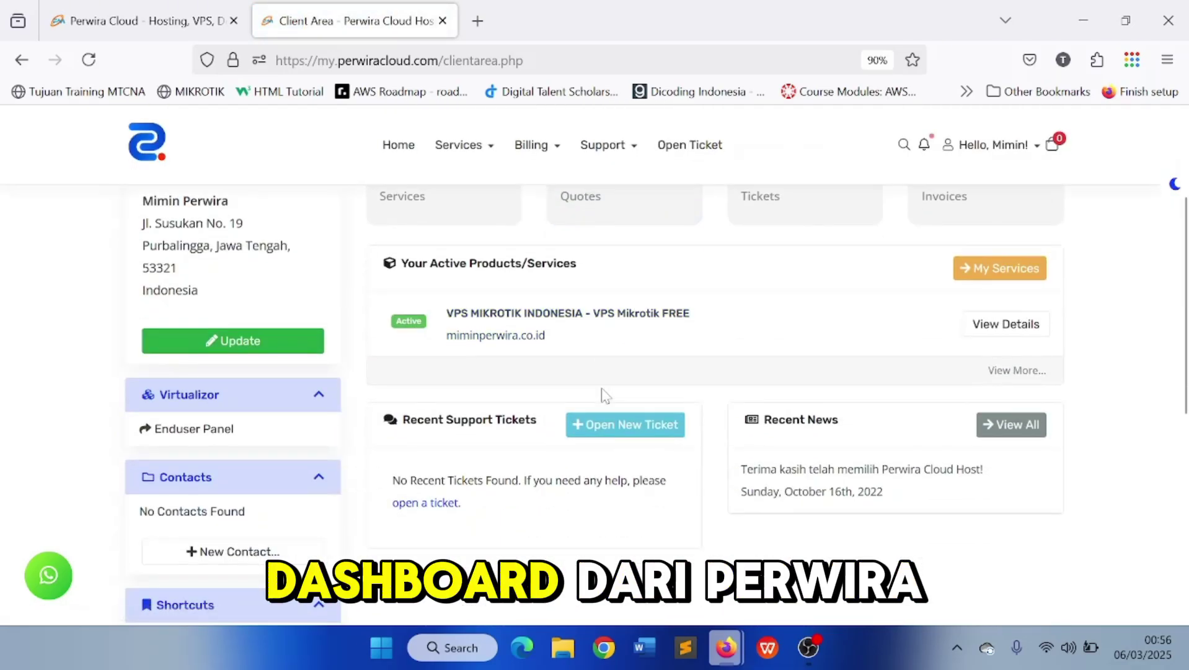
scroll(605, 395, "down", 3)
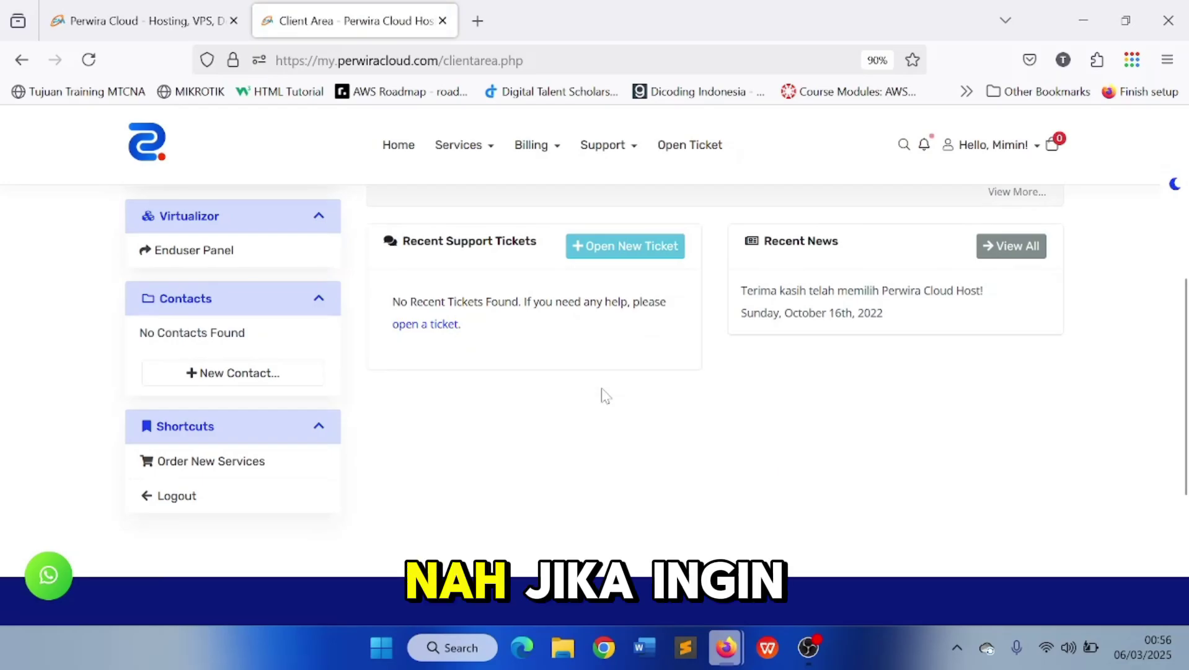
scroll(605, 395, "up", 4)
scroll(601, 392, "down", 5)
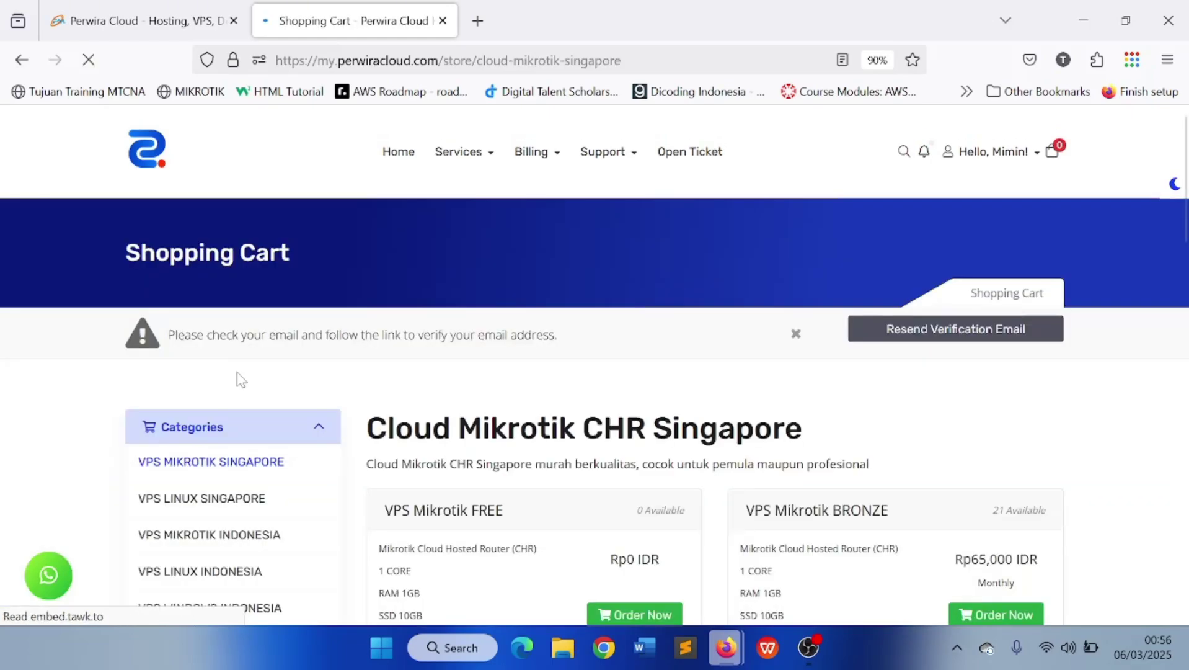
Scroll through the VPS Linux Singapore plans
scroll(605, 363, "down", 3)
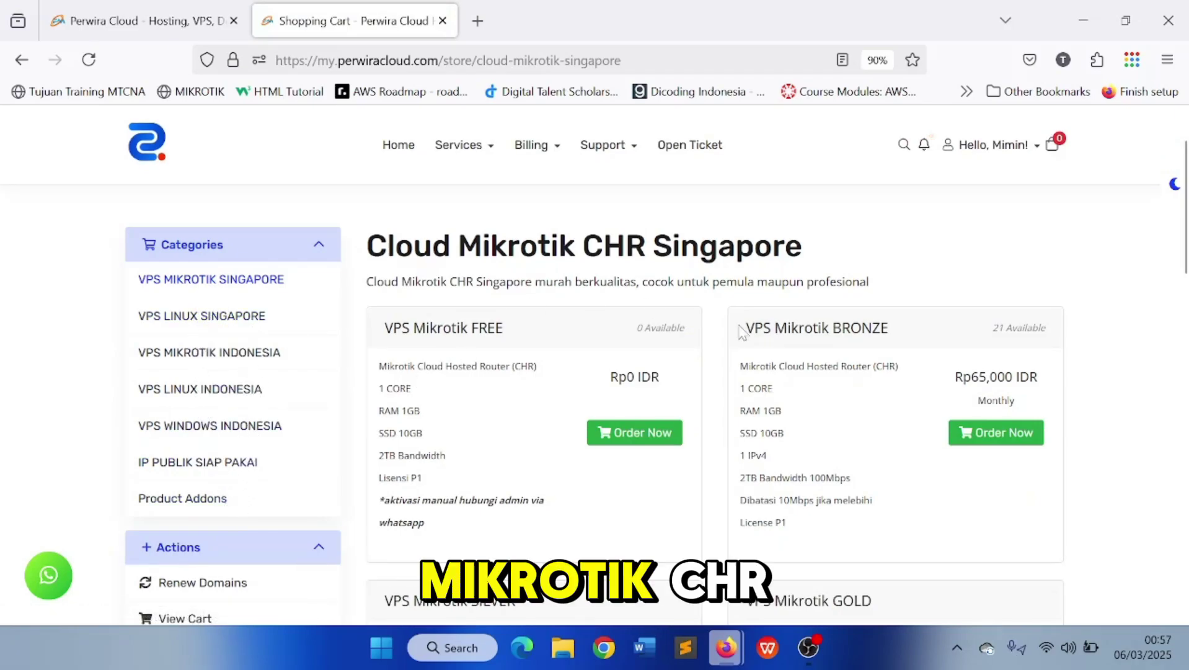
scroll(744, 449, "down", 7)
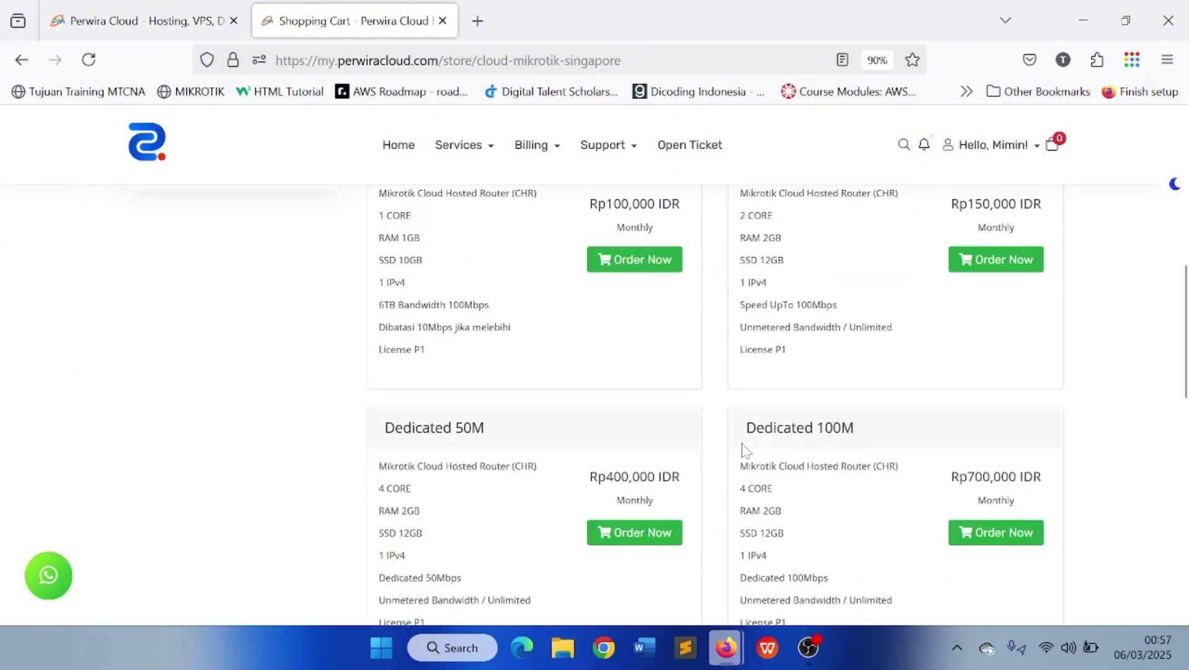
scroll(744, 450, "down", 4)
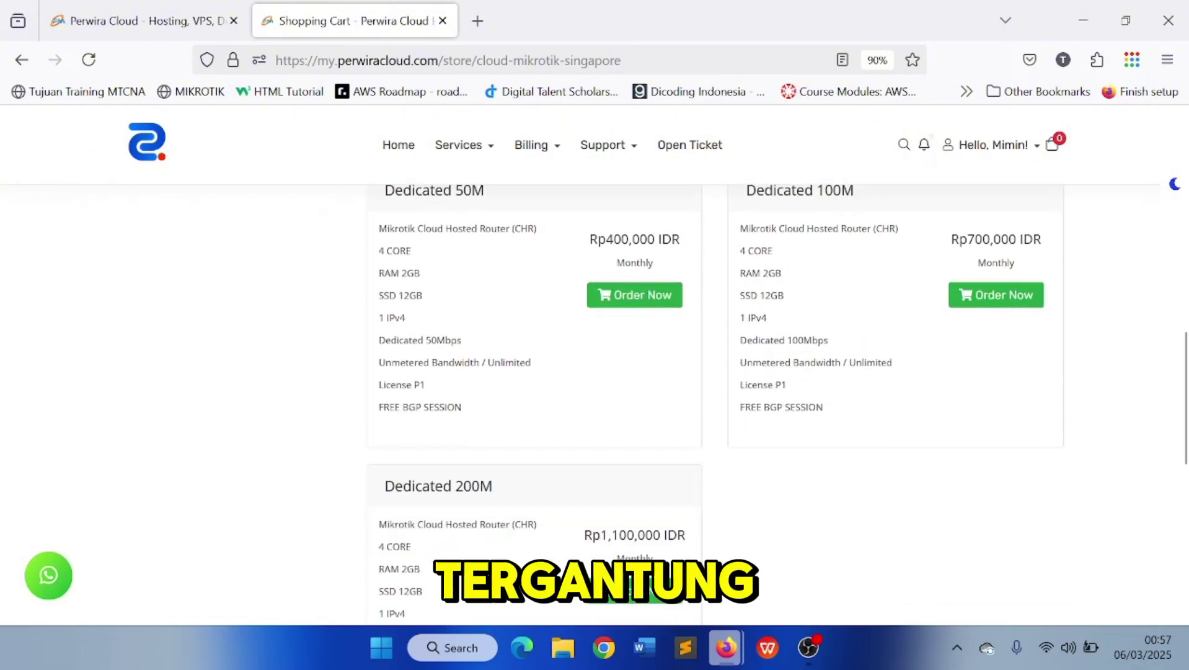
scroll(746, 451, "up", 11)
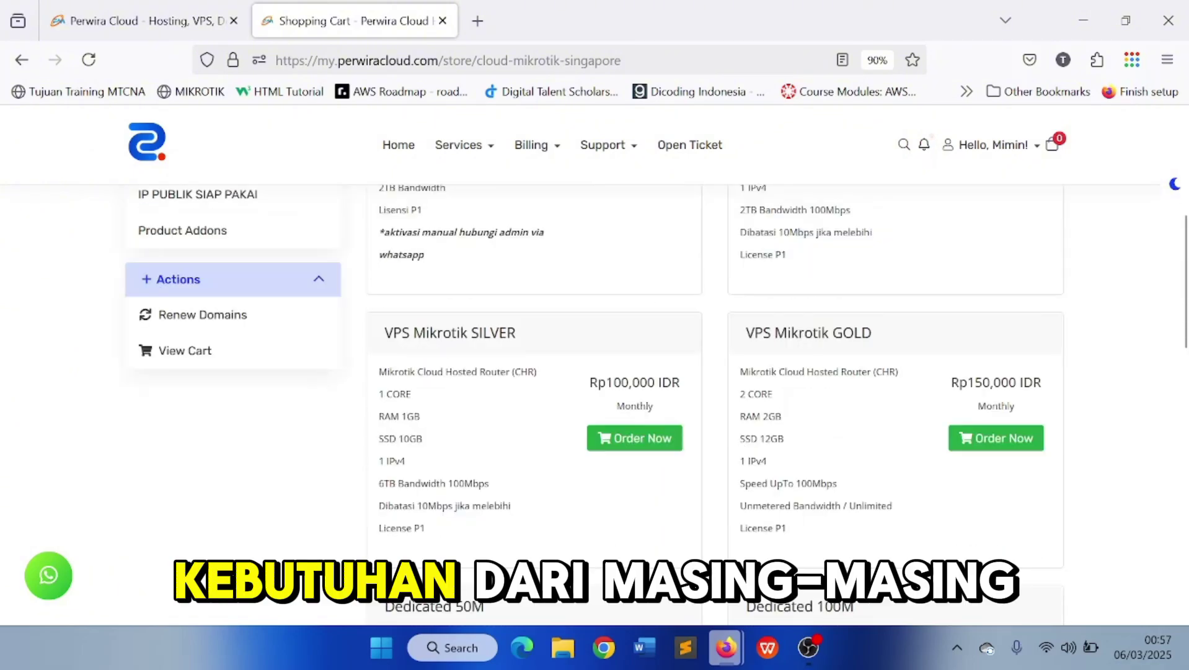
scroll(370, 402, "down", 3)
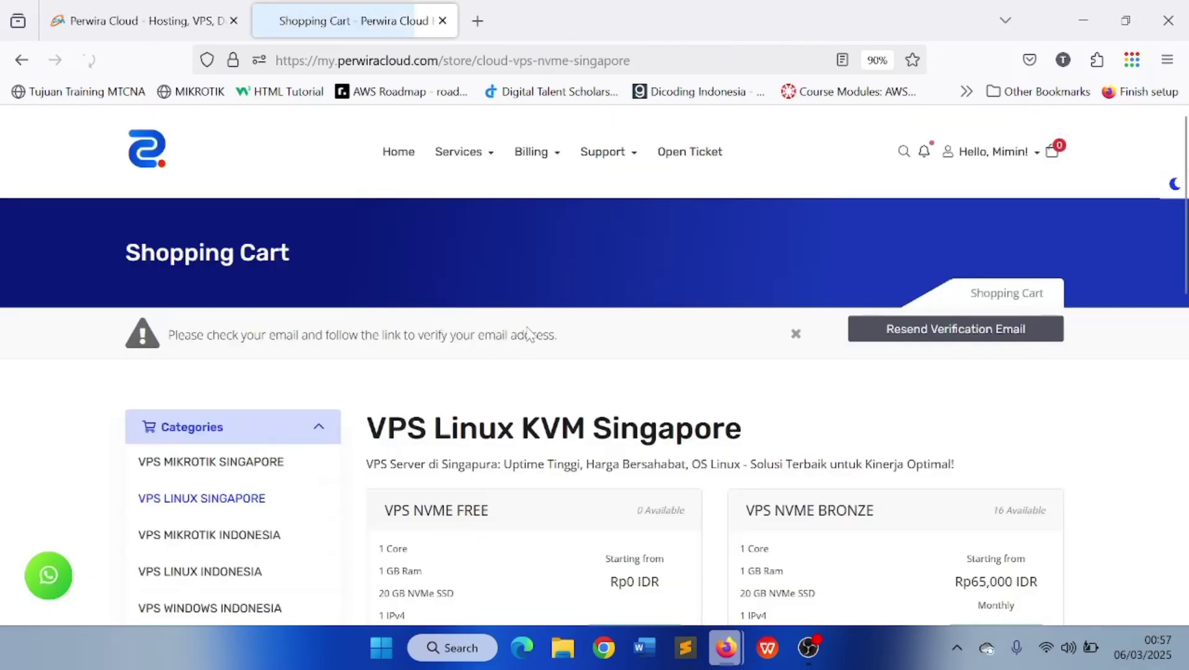
scroll(625, 353, "down", 6)
scroll(620, 353, "down", 3)
scroll(616, 354, "up", 6)
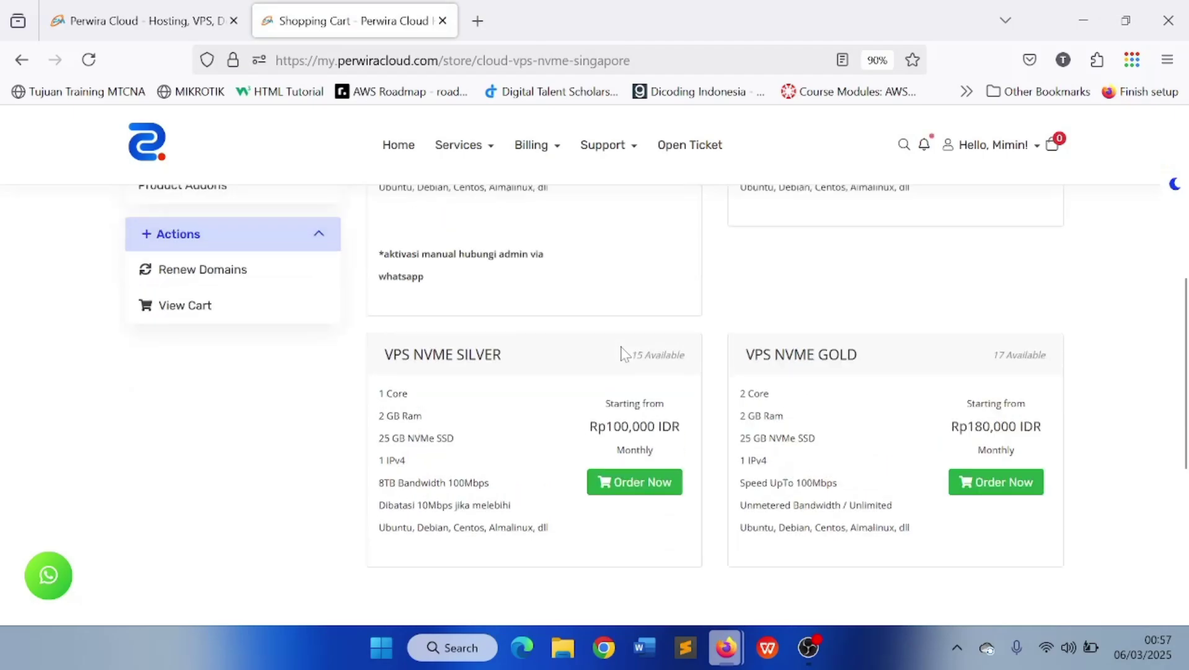
Browse the Cloud Mikrotik CHR Indonesia plans
left_click(263, 359)
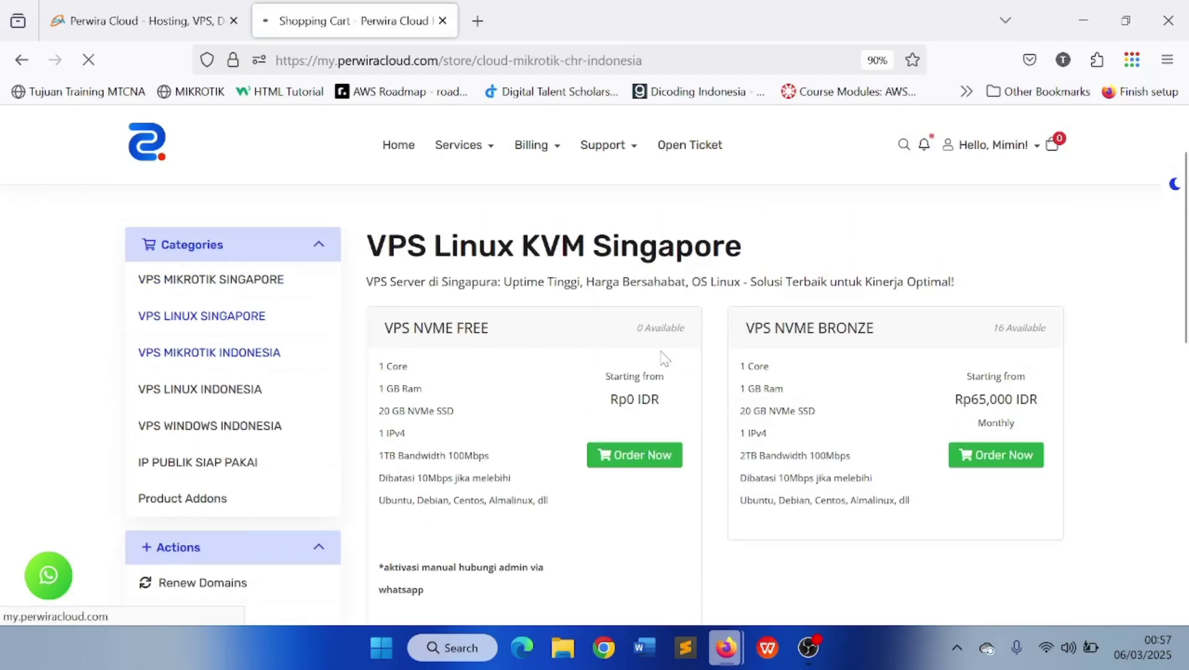
scroll(658, 357, "down", 5)
scroll(659, 359, "down", 3)
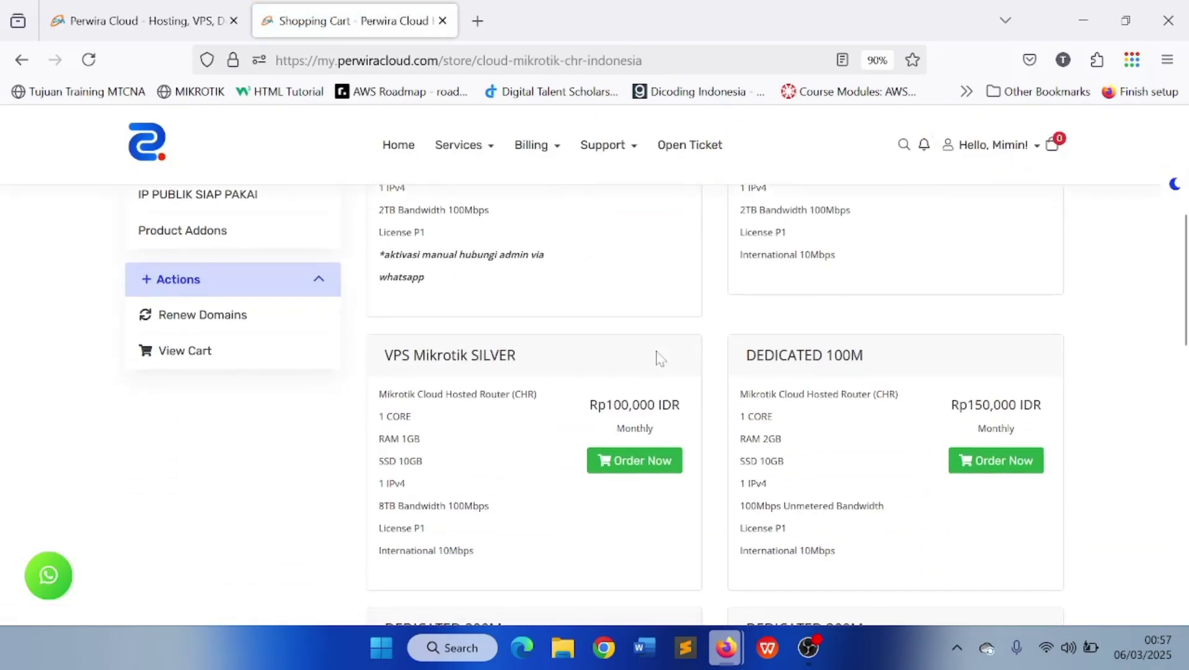
scroll(659, 359, "down", 4)
scroll(658, 356, "up", 7)
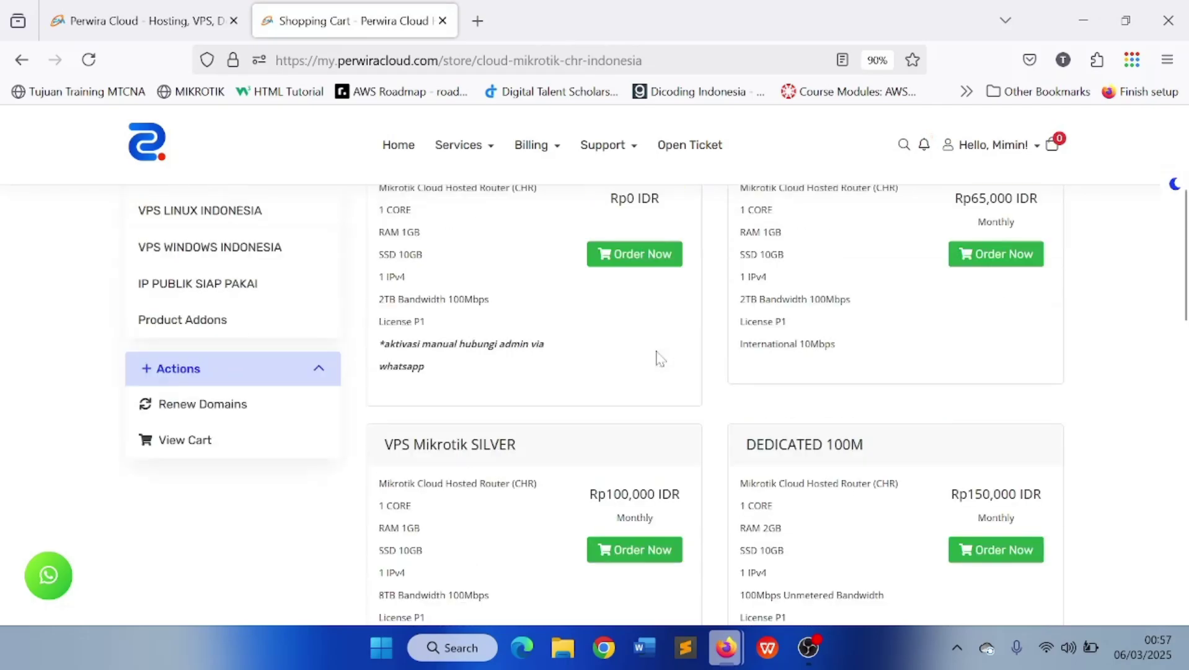
scroll(645, 360, "up", 2)
Browse the VPS Linux KVM Indonesia plans
left_click(211, 390)
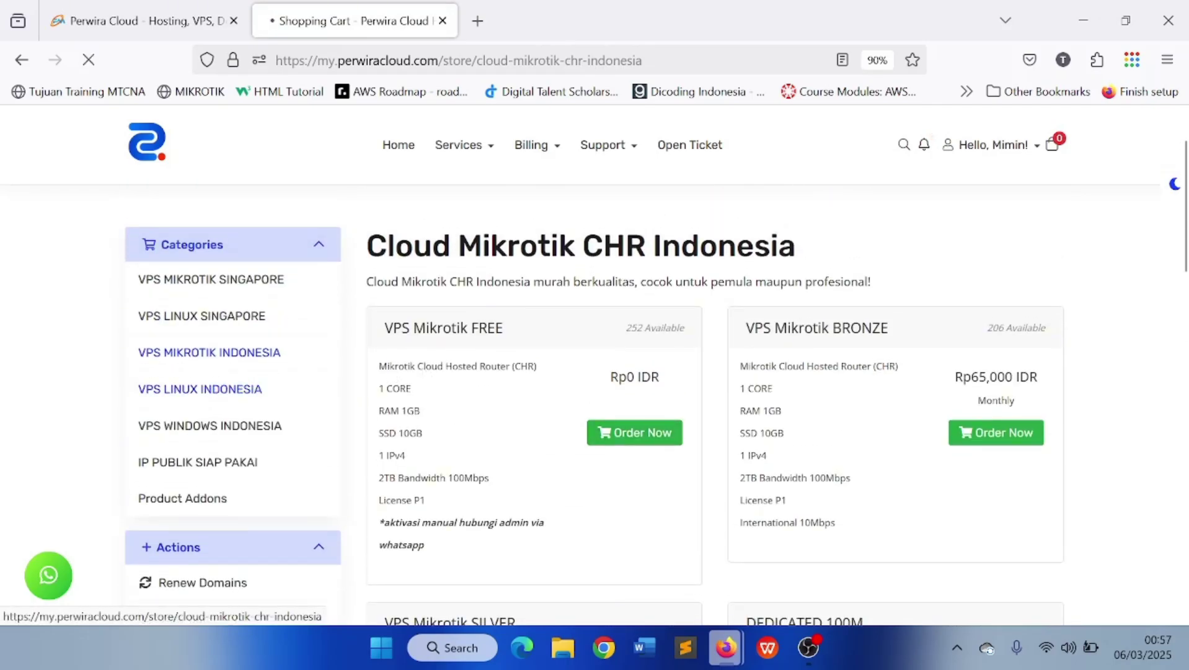
scroll(638, 365, "down", 9)
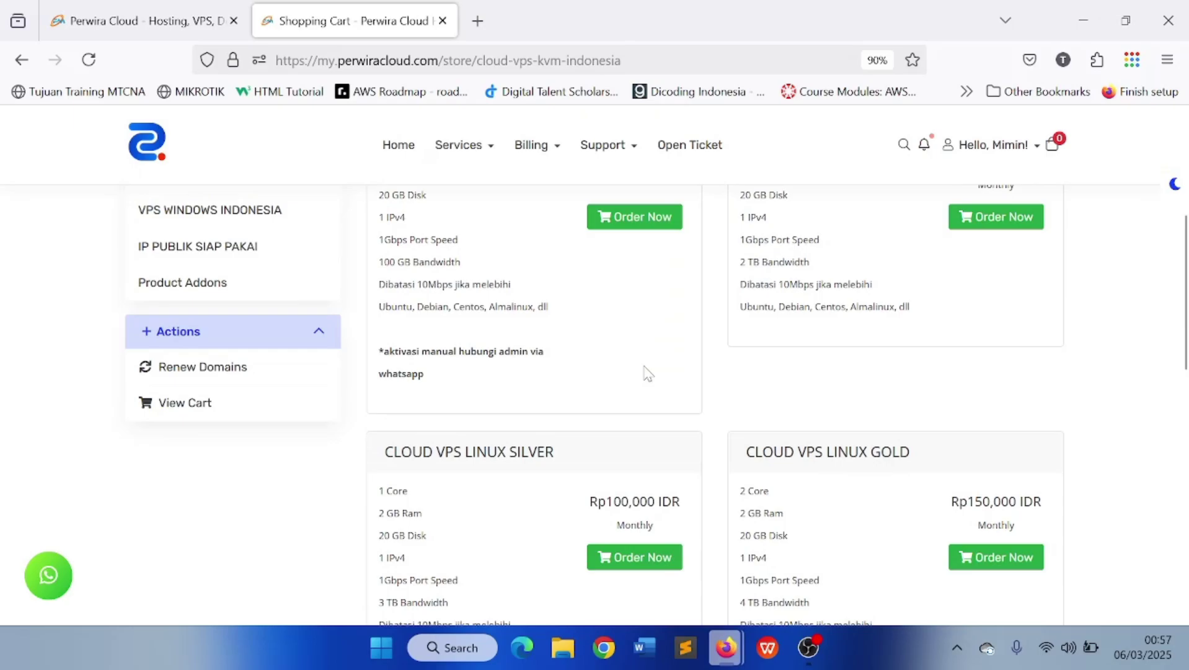
scroll(206, 367, "up", 5)
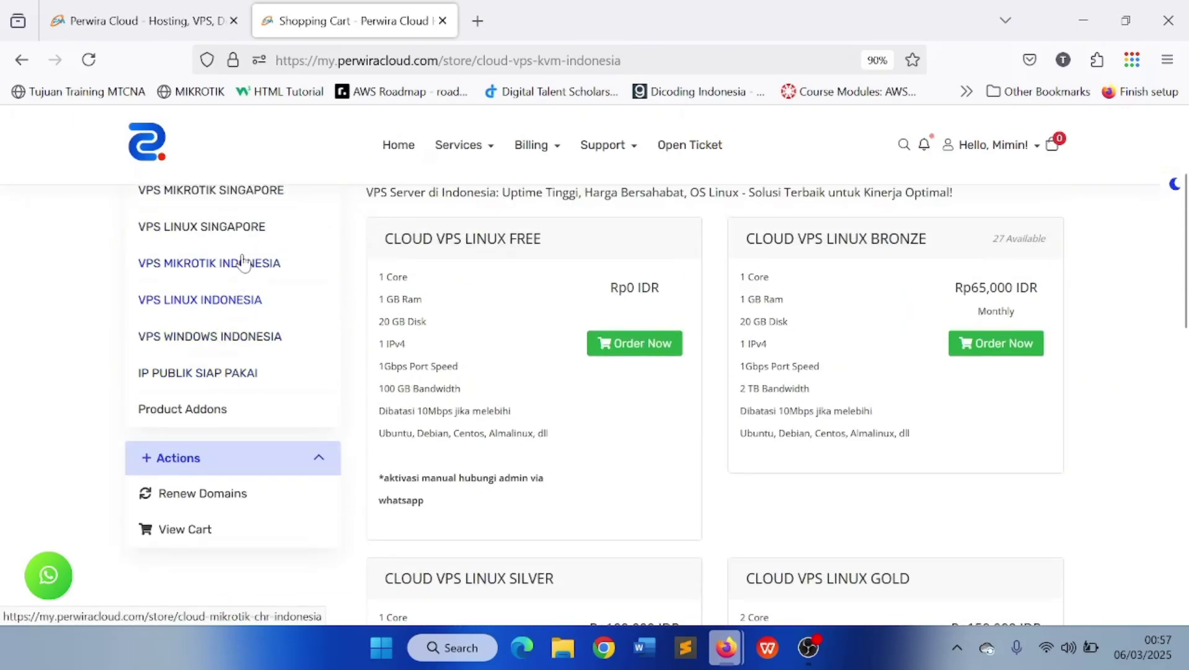
scroll(207, 378, "up", 5)
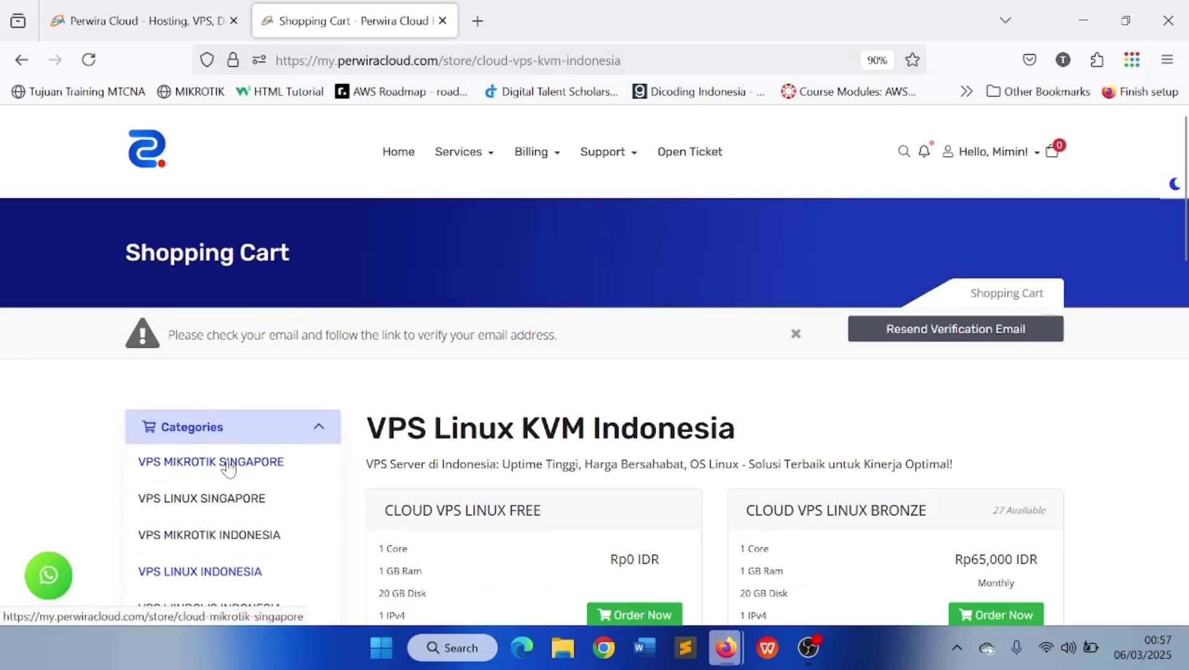
Return to the Cloud Mikrotik CHR Singapore plans and review VPS Mikrotik FREE
left_click(228, 463)
scroll(389, 411, "down", 5)
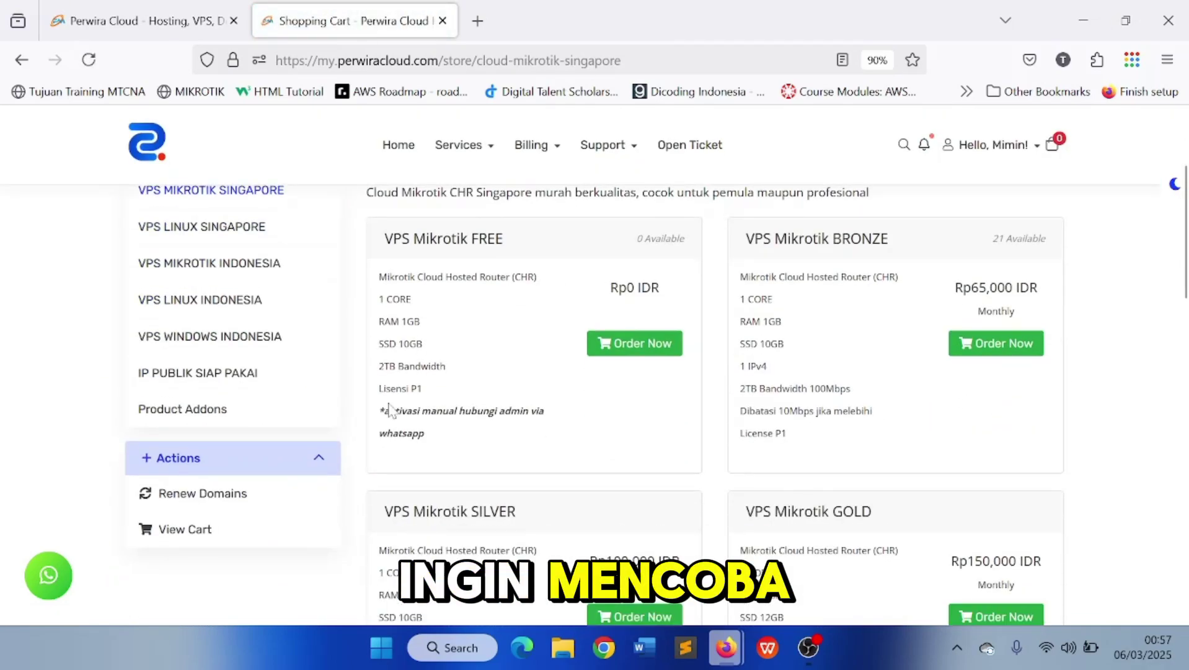
scroll(389, 411, "up", 2)
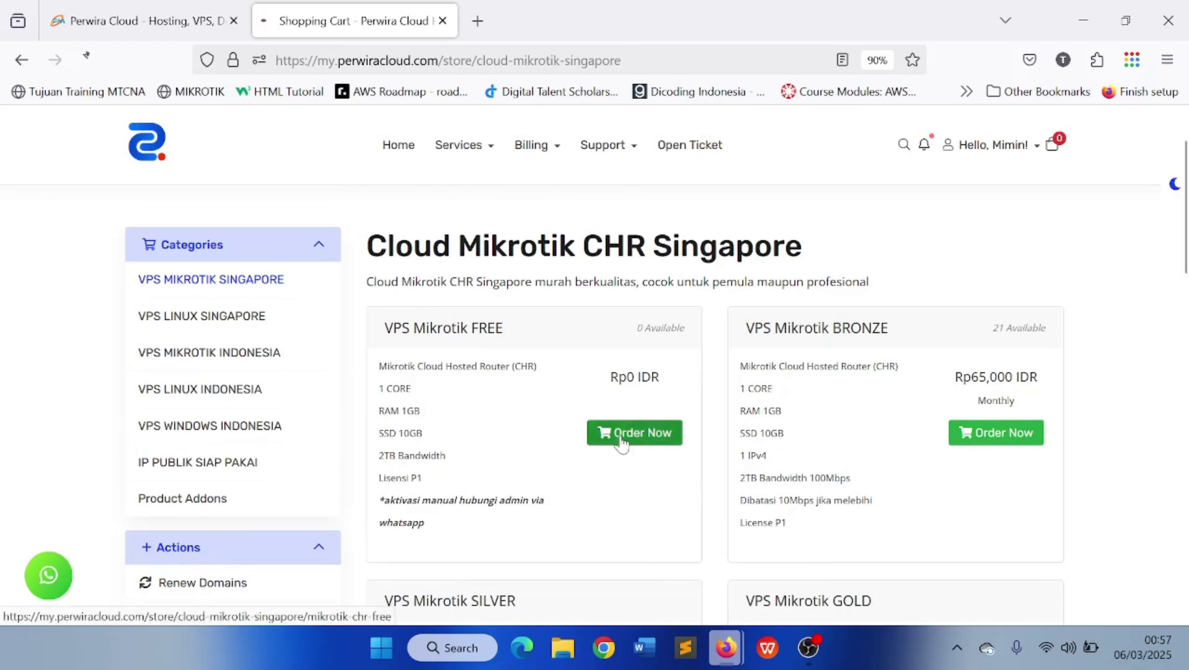
Leave the VPS Mikrotik FREE out-of-stock notice and reach the My Services list
scroll(610, 425, "down", 4)
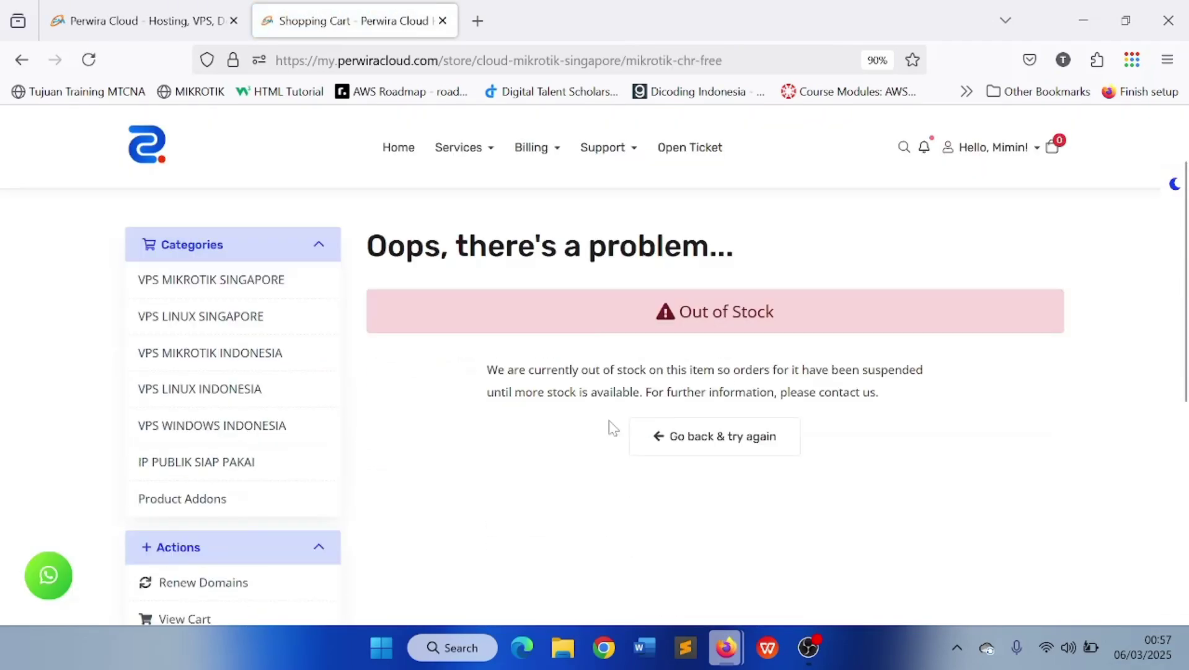
scroll(611, 422, "up", 4)
scroll(696, 480, "down", 4)
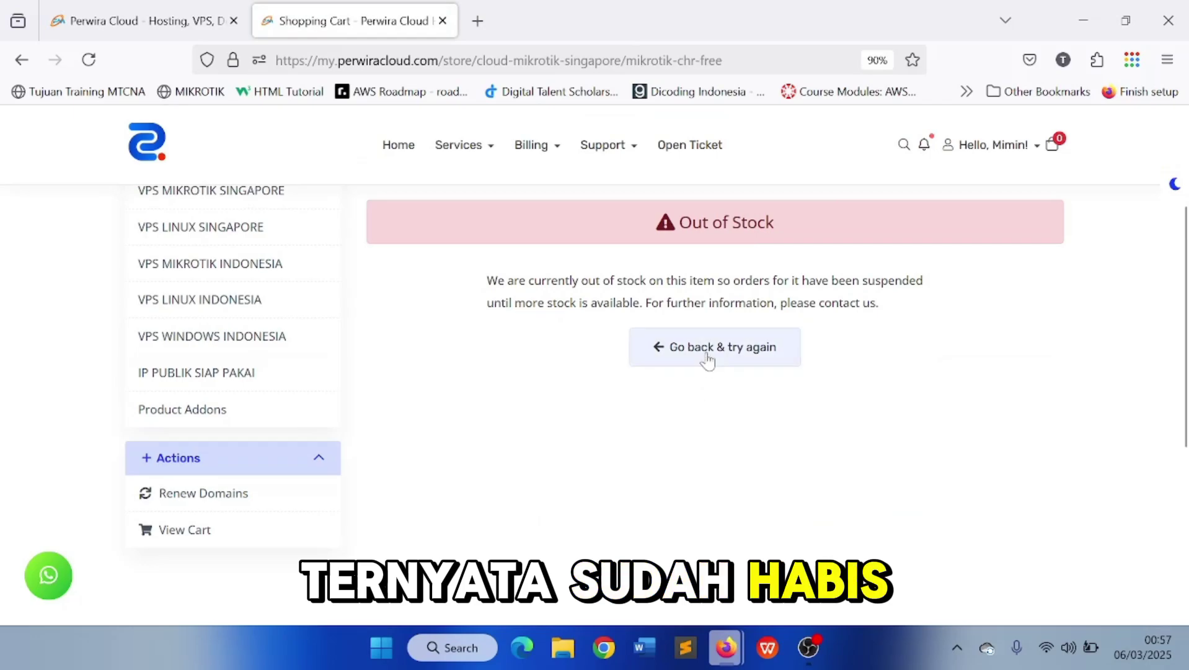
left_click(672, 361)
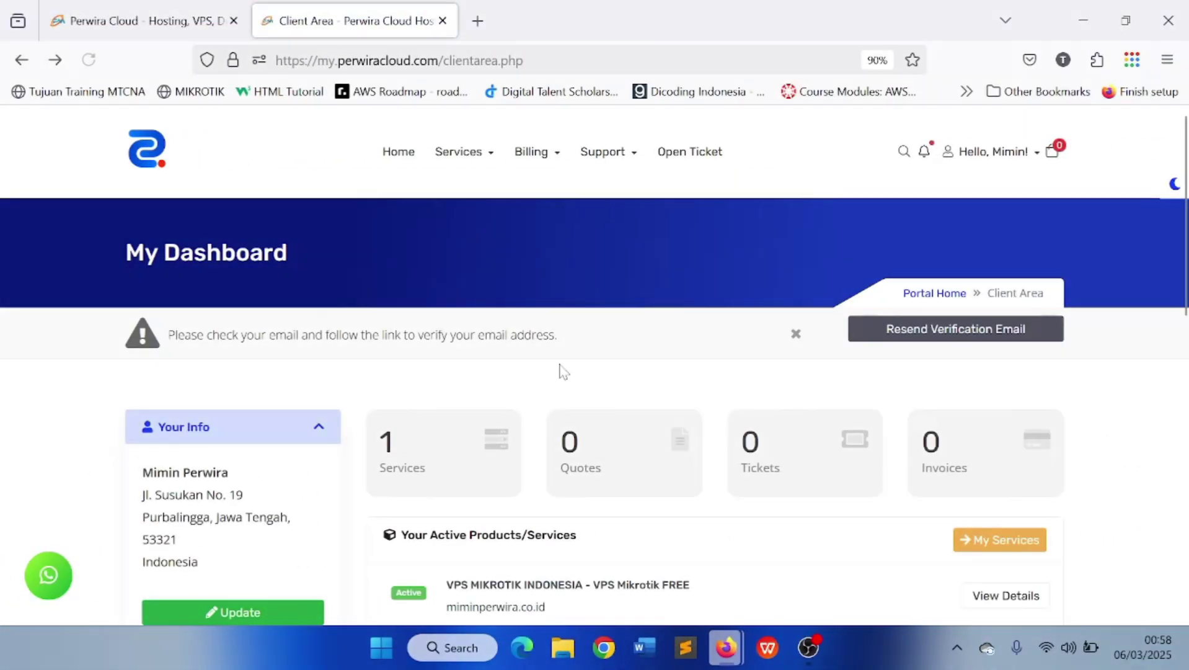
scroll(574, 369, "up", 3)
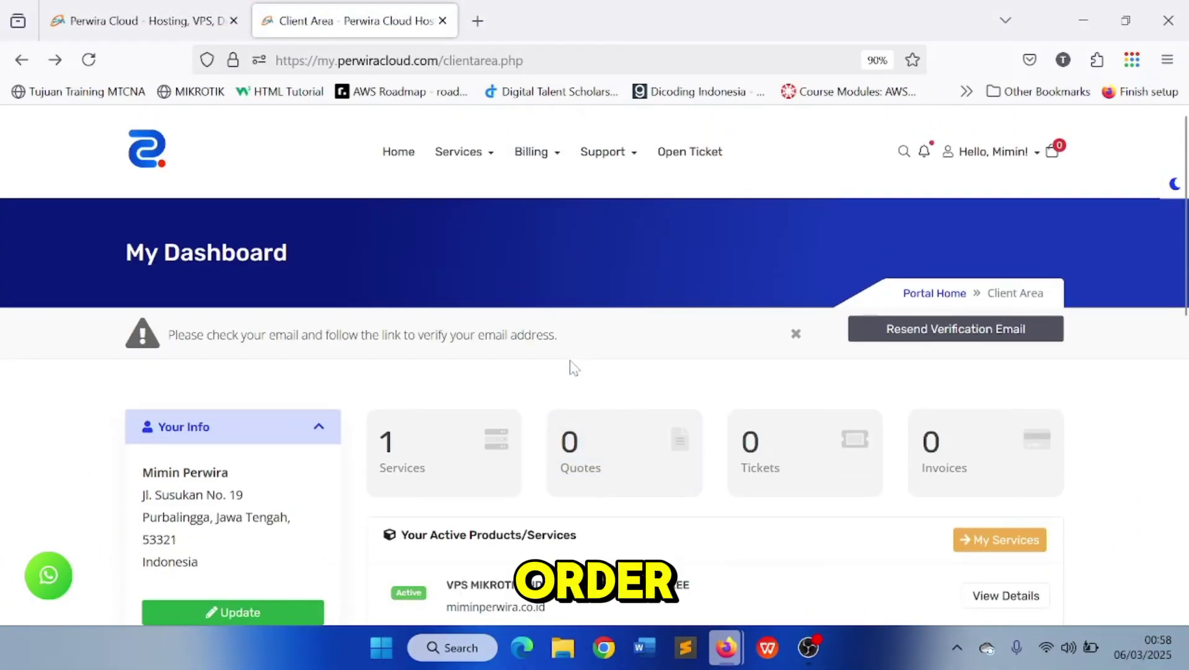
scroll(573, 369, "down", 3)
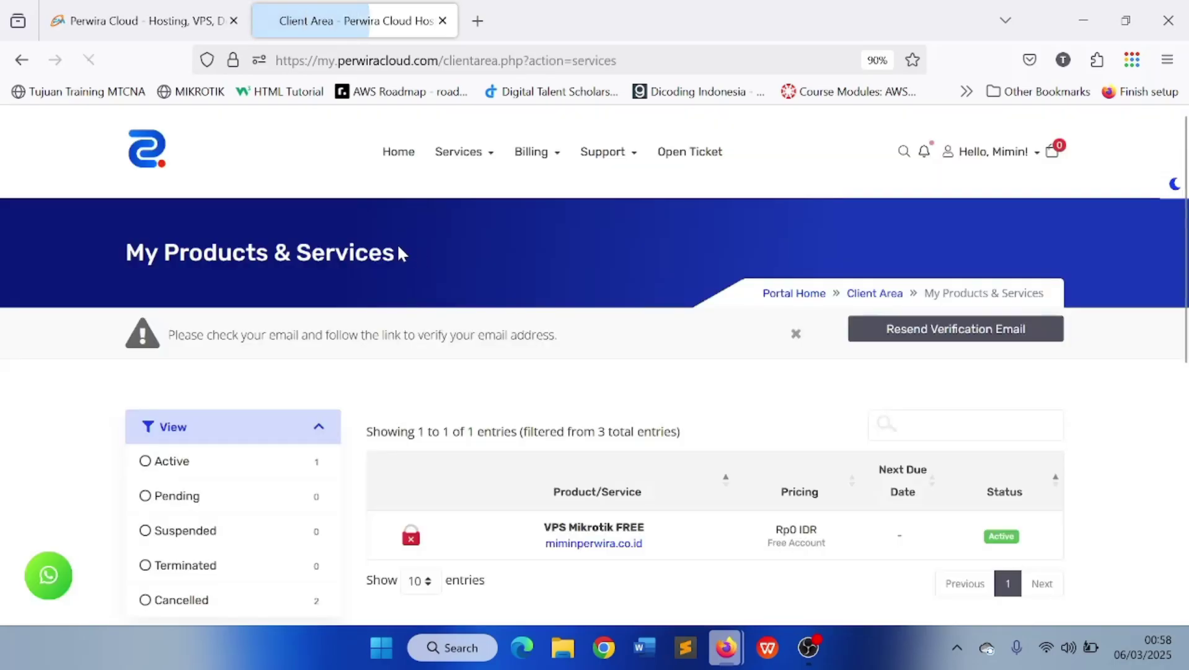
left_click(154, 466)
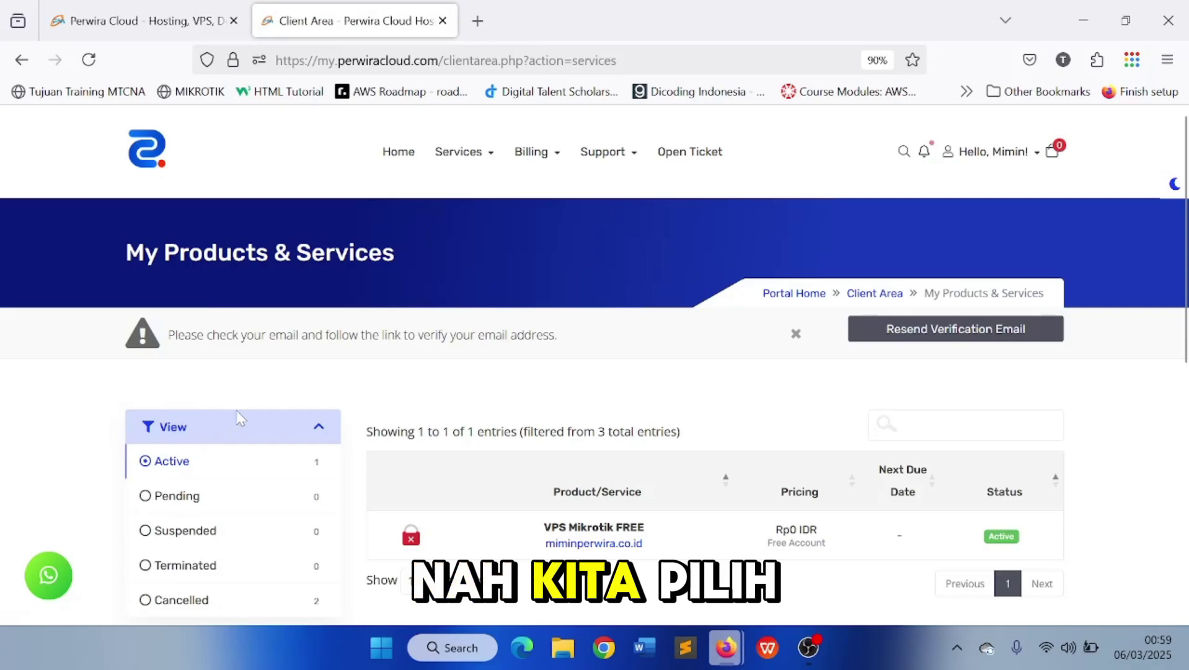
scroll(541, 420, "down", 3)
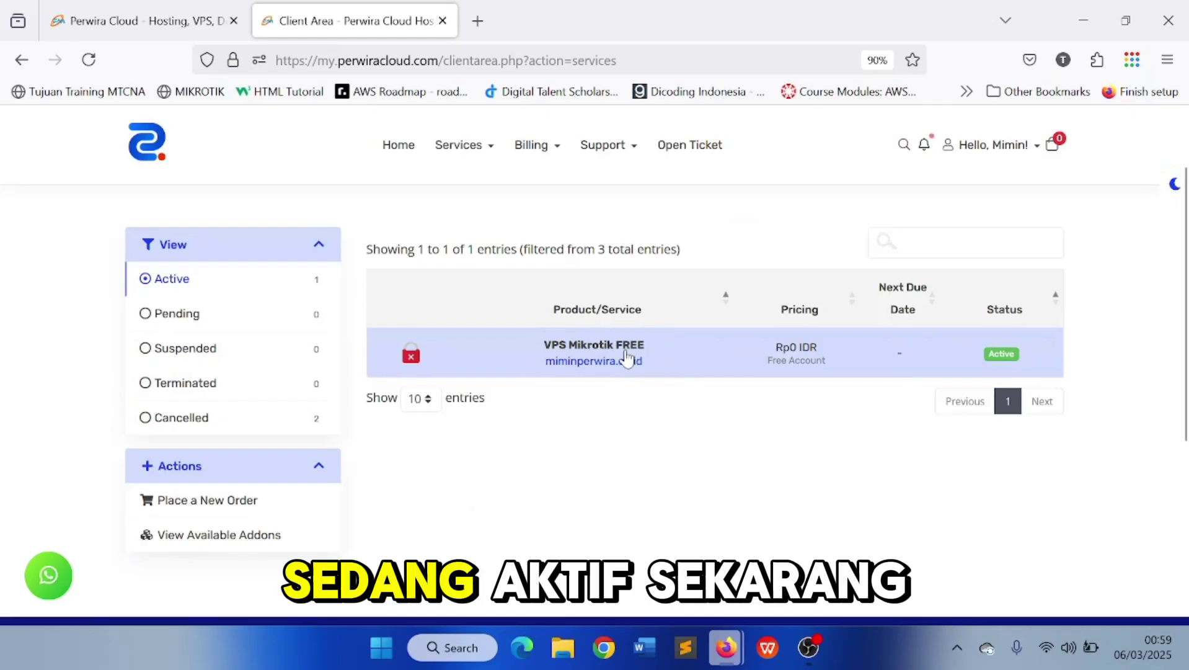
left_click(635, 356)
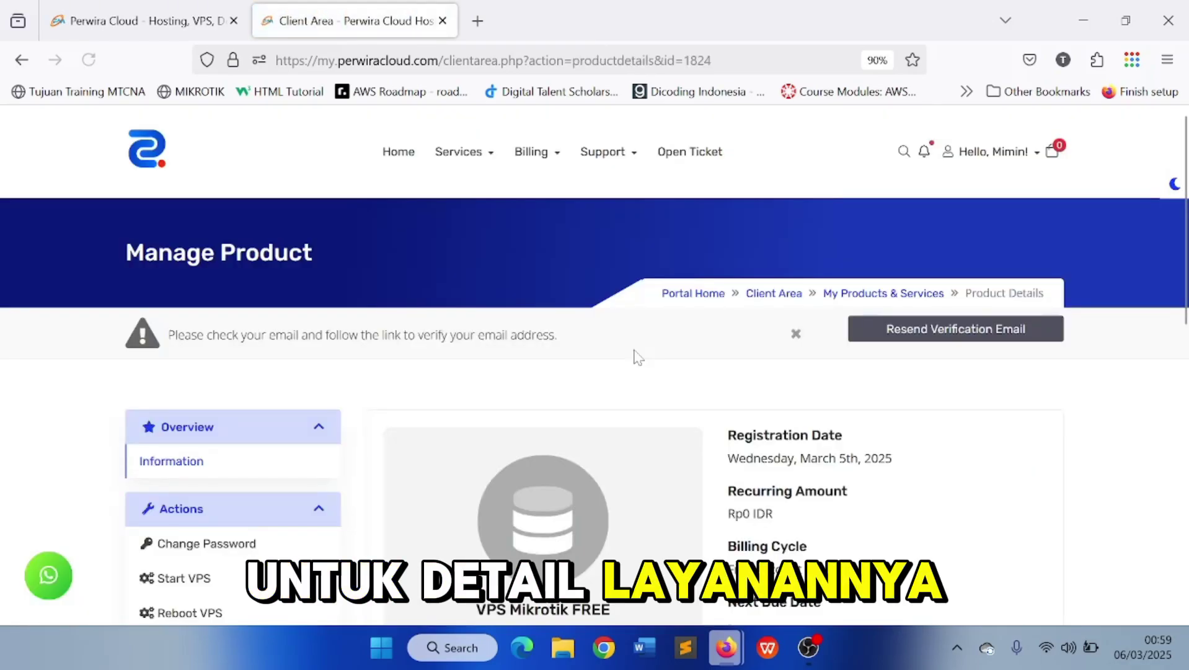
scroll(635, 356, "down", 5)
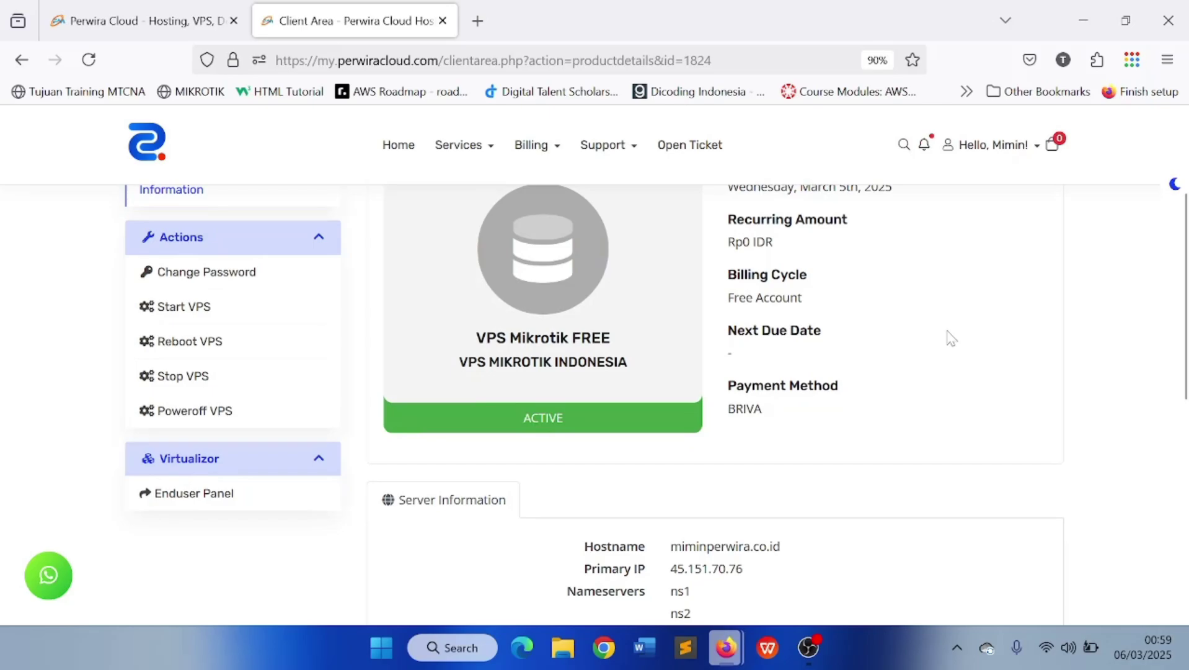
scroll(867, 339, "down", 2)
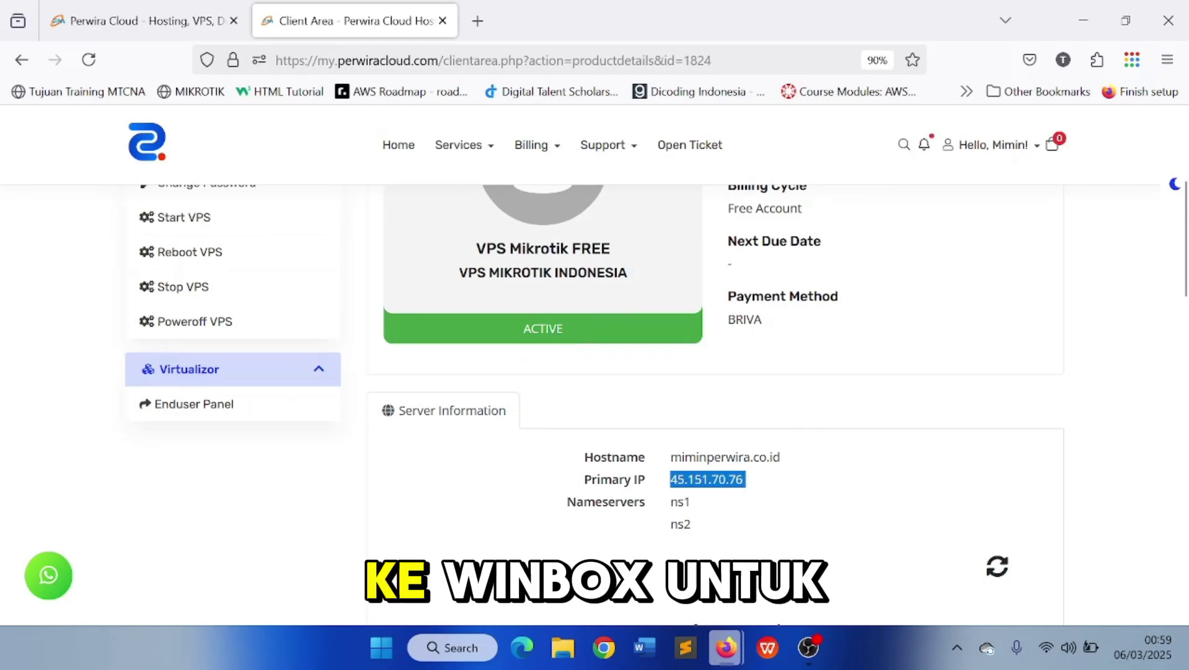
left_click(762, 480)
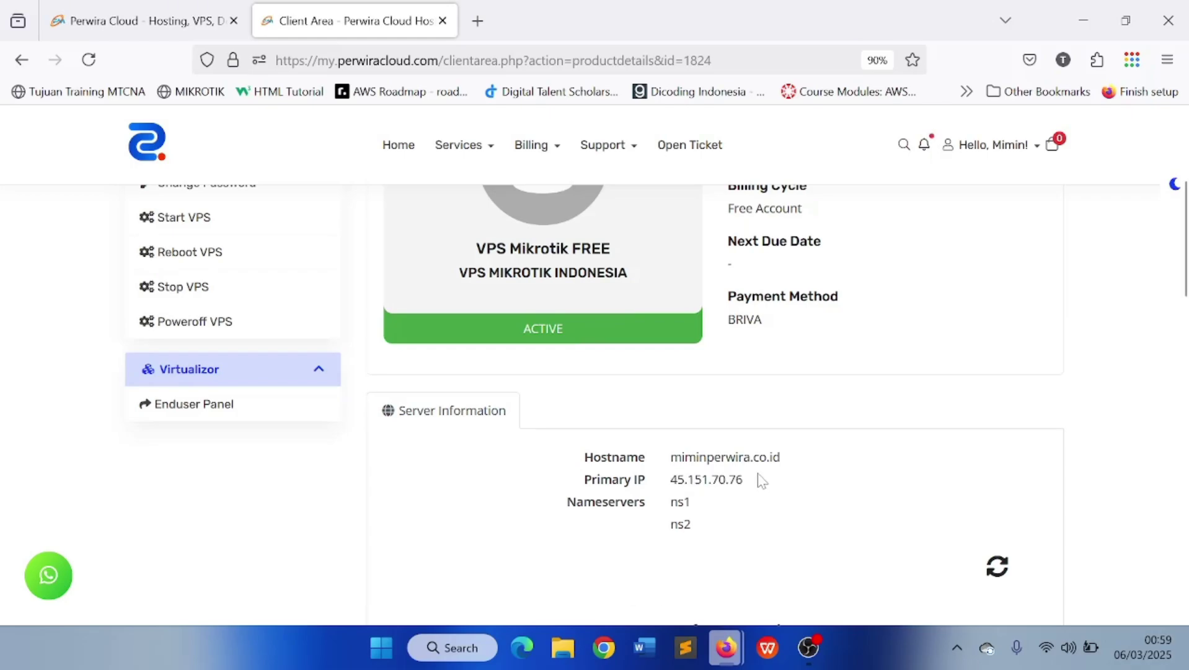
scroll(762, 481, "down", 5)
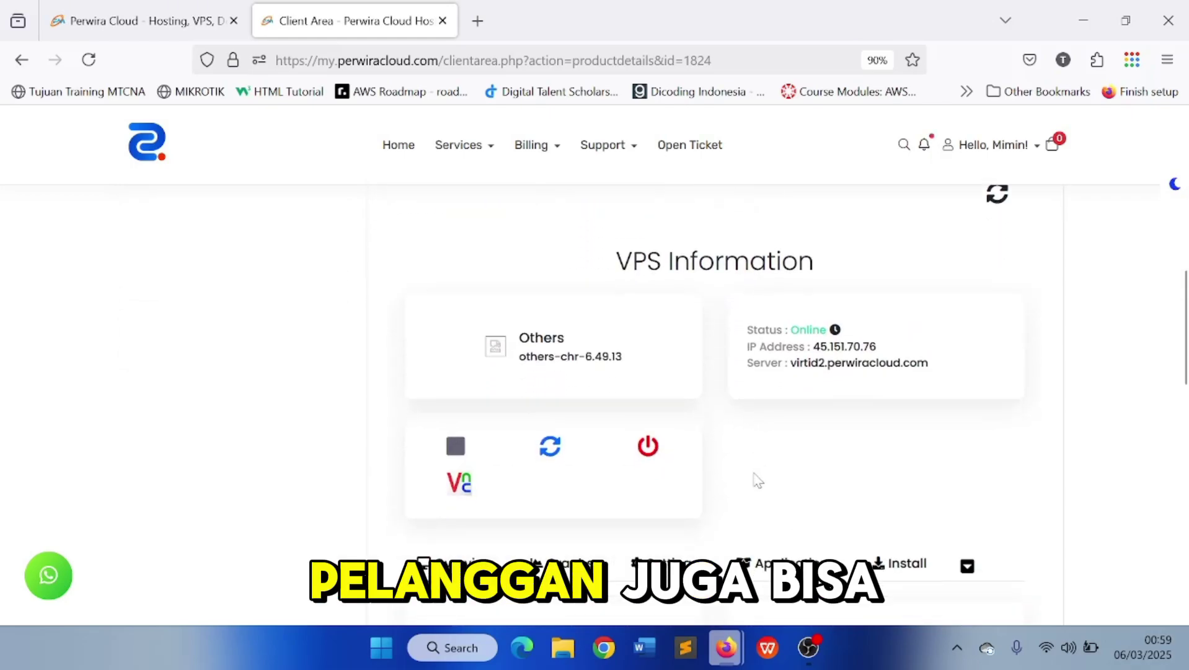
scroll(758, 481, "down", 1)
scroll(719, 481, "down", 1)
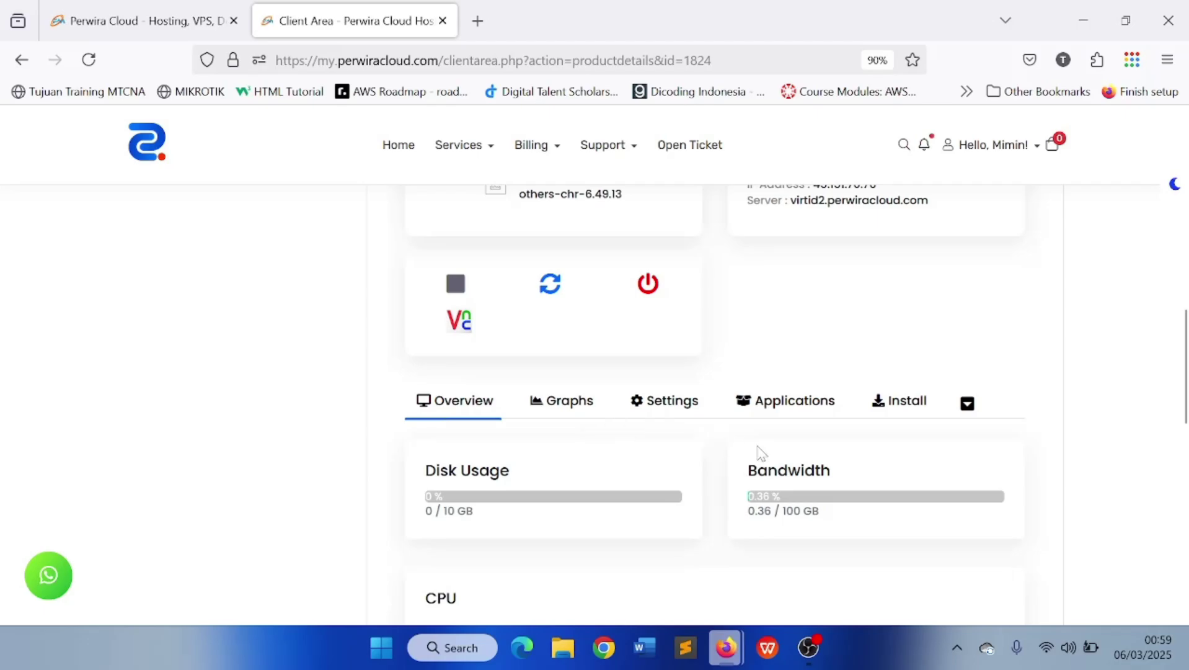
scroll(547, 462, "down", 4)
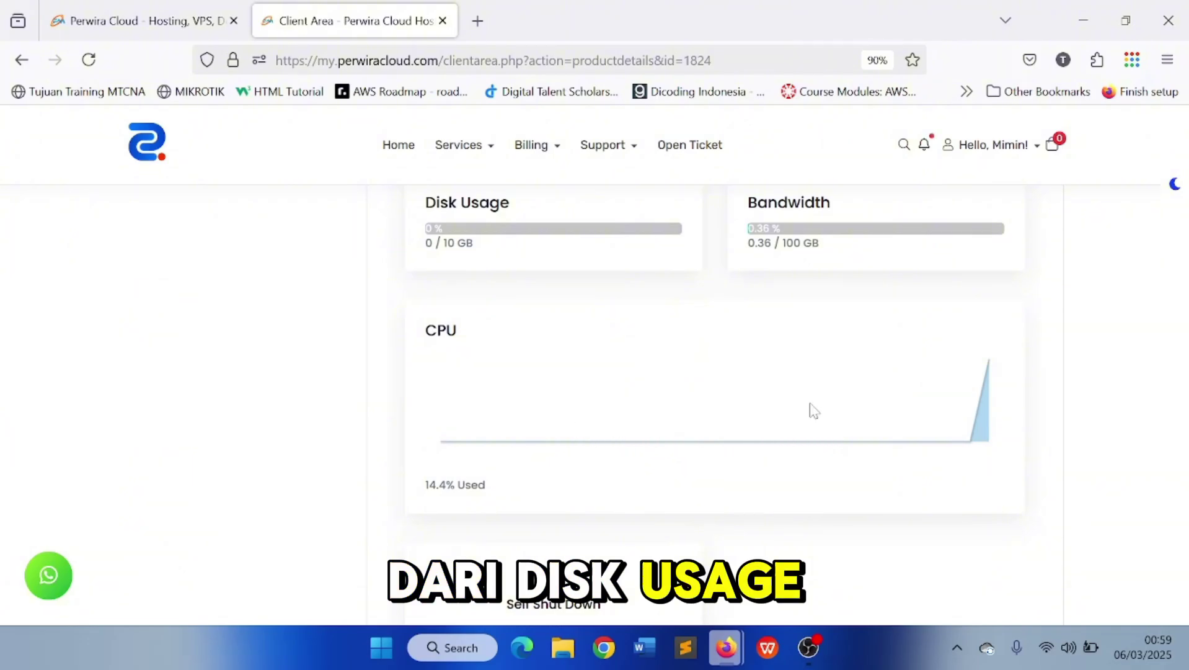
scroll(814, 410, "up", 3)
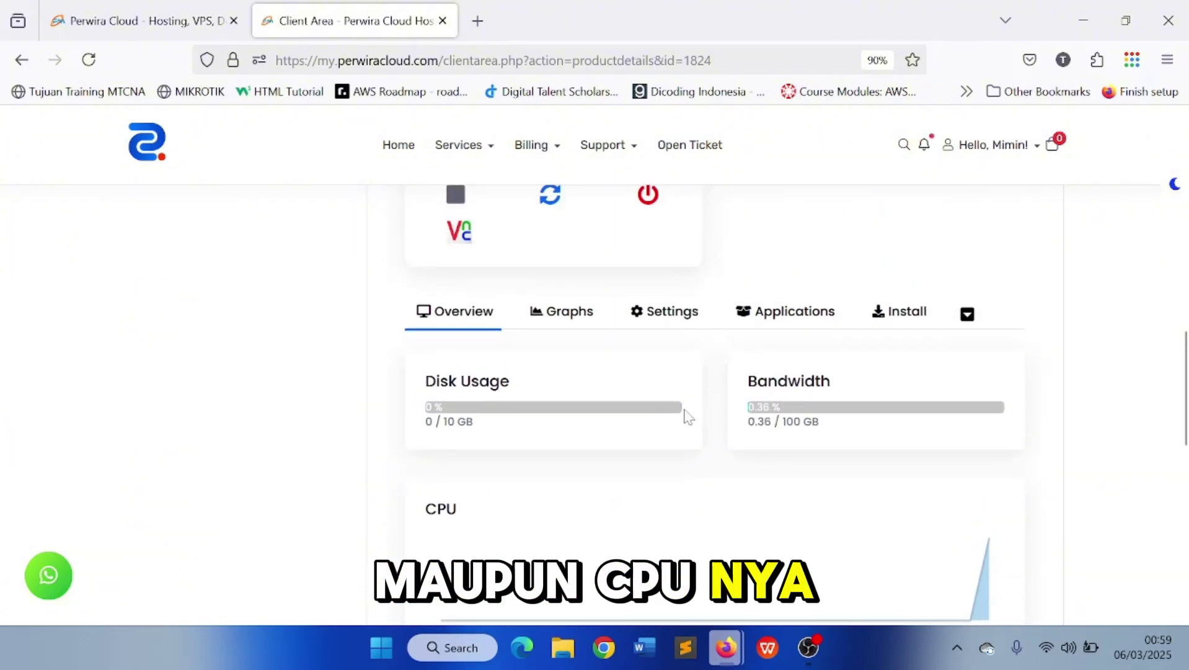
scroll(688, 417, "up", 4)
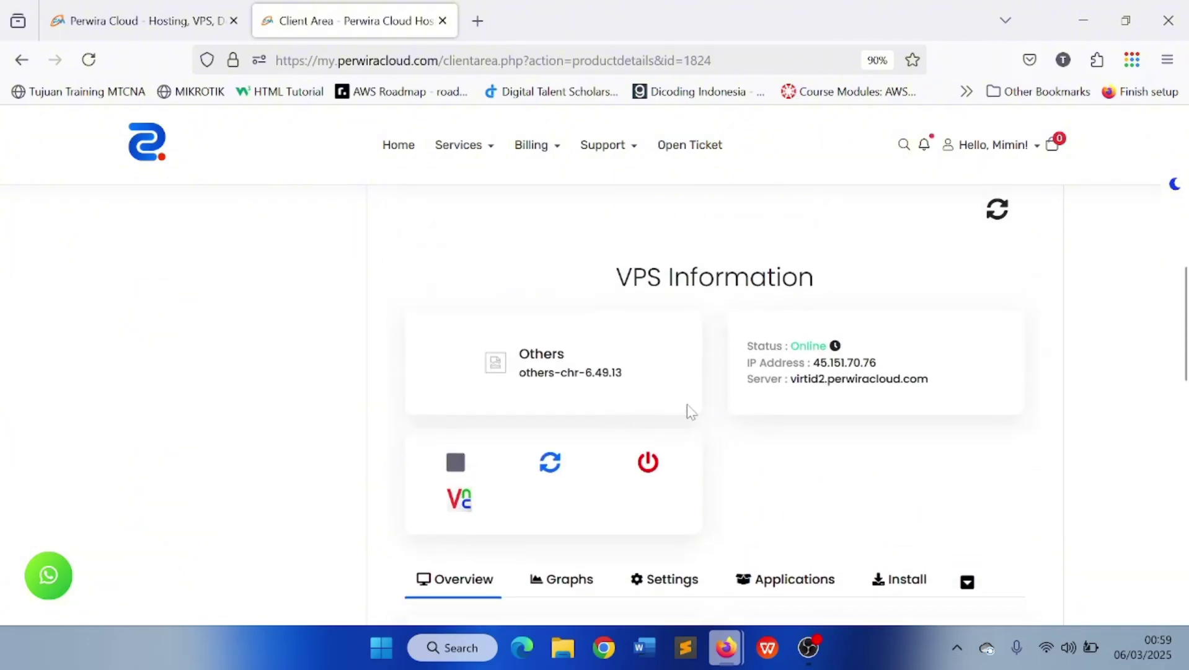
scroll(682, 363, "up", 5)
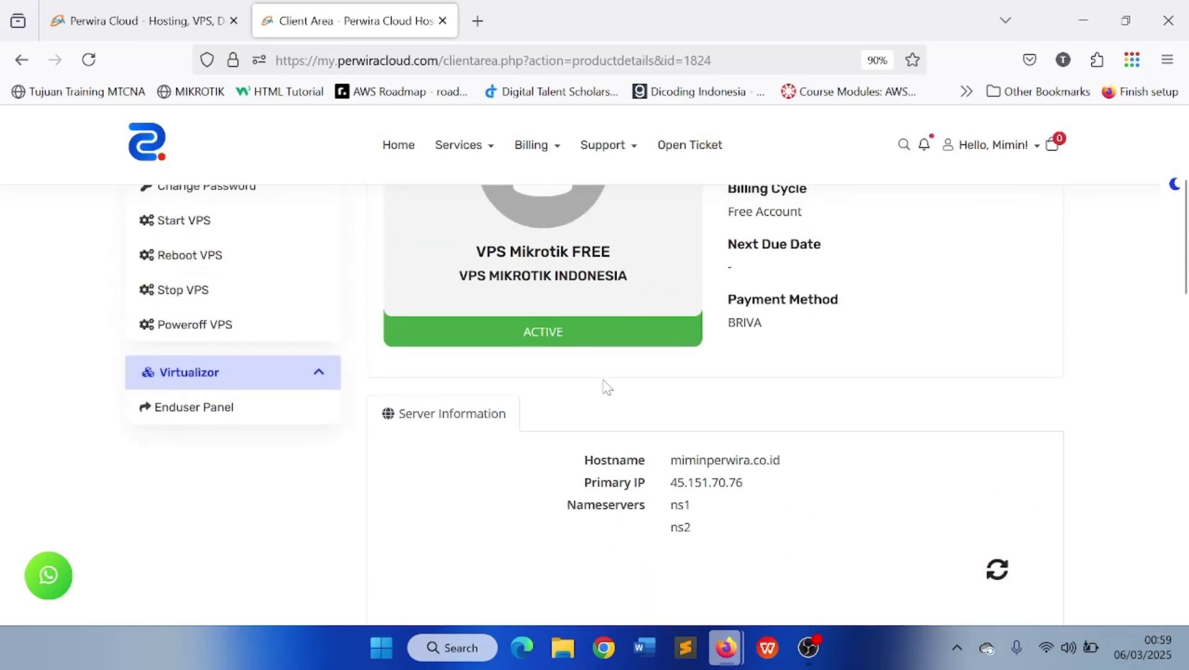
scroll(620, 404, "up", 1)
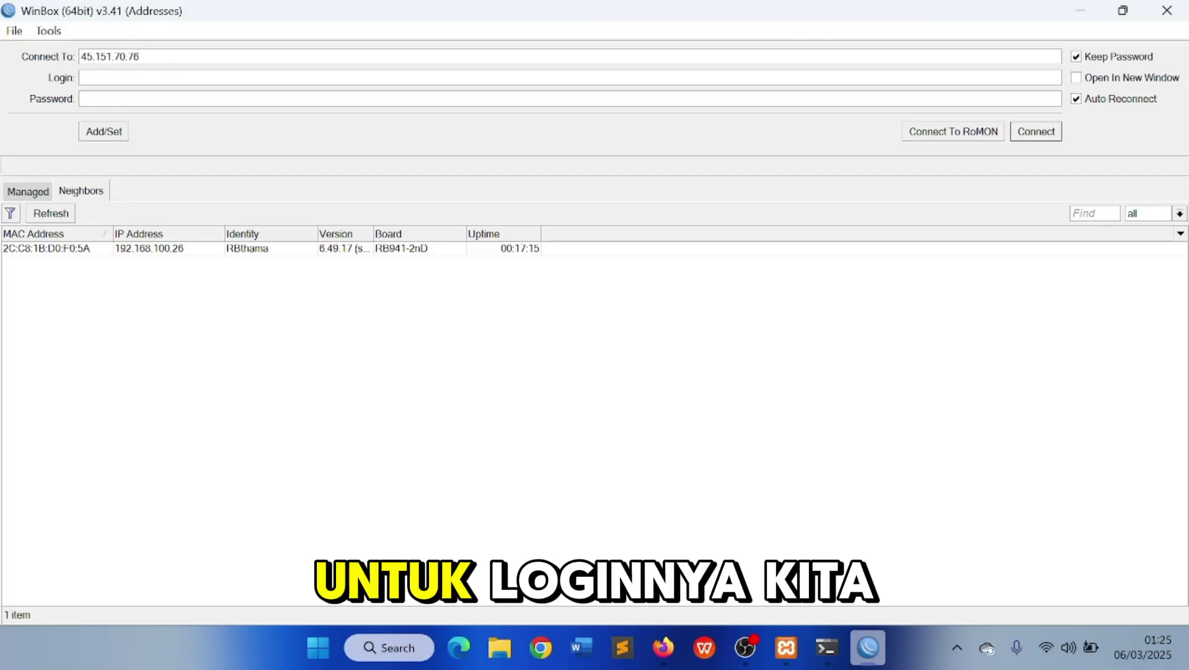
Enter the admin username and the router password in the WinBox login window
type("adm")
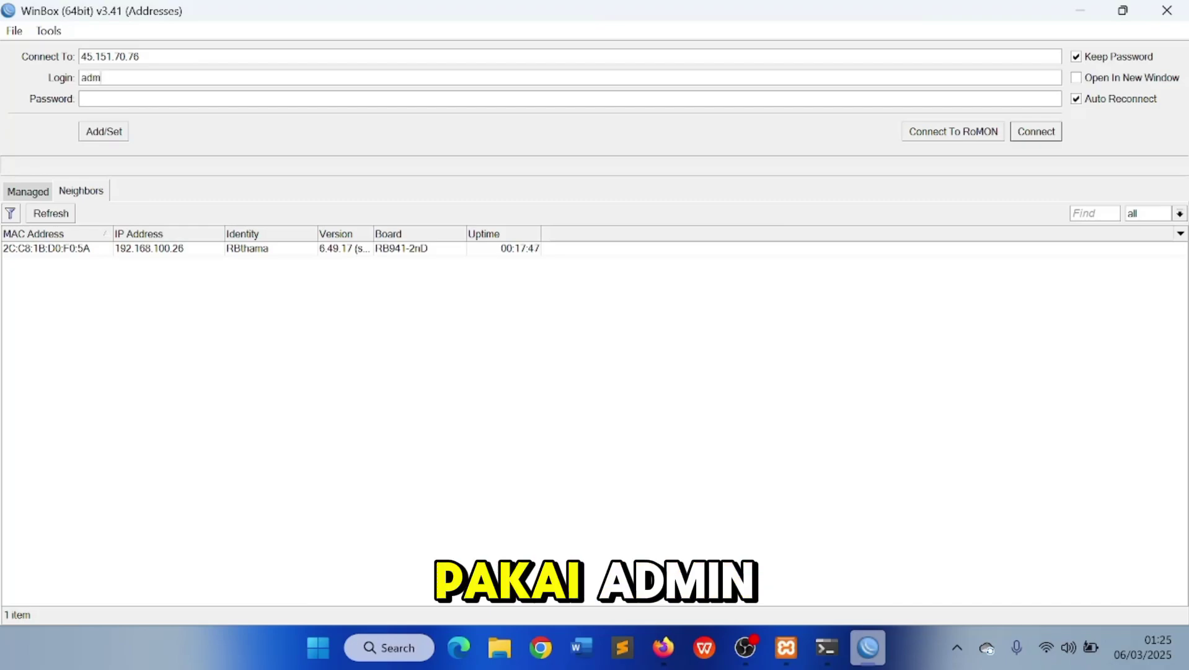
type("in")
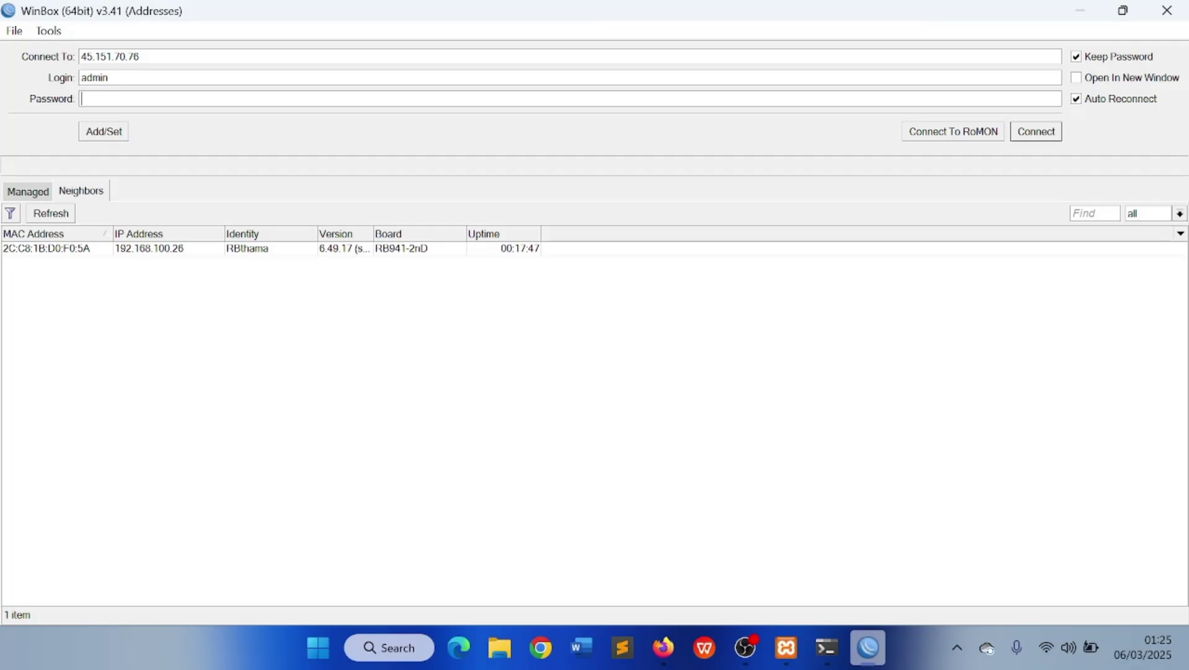
type("**")
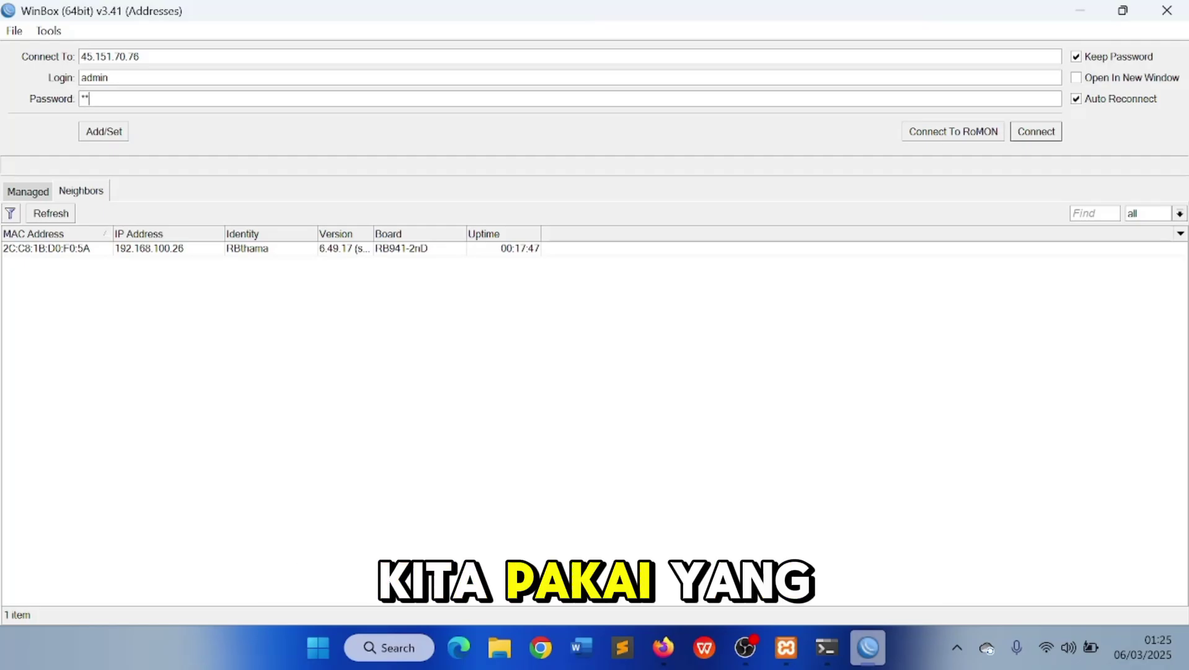
type("****")
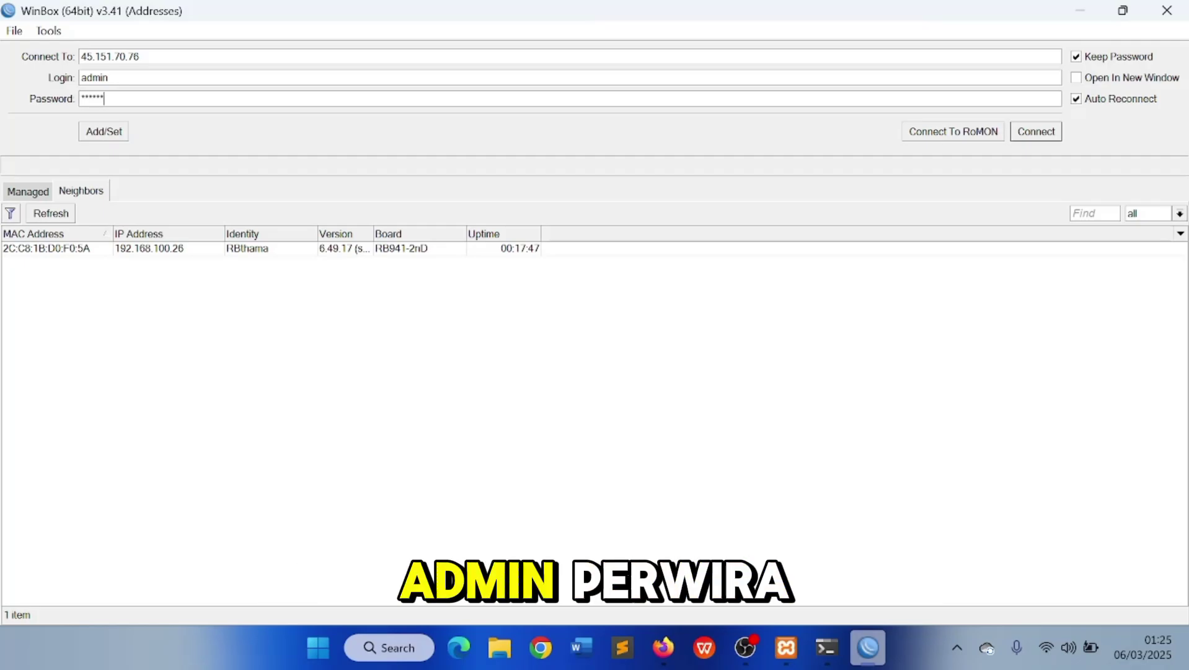
type("**")
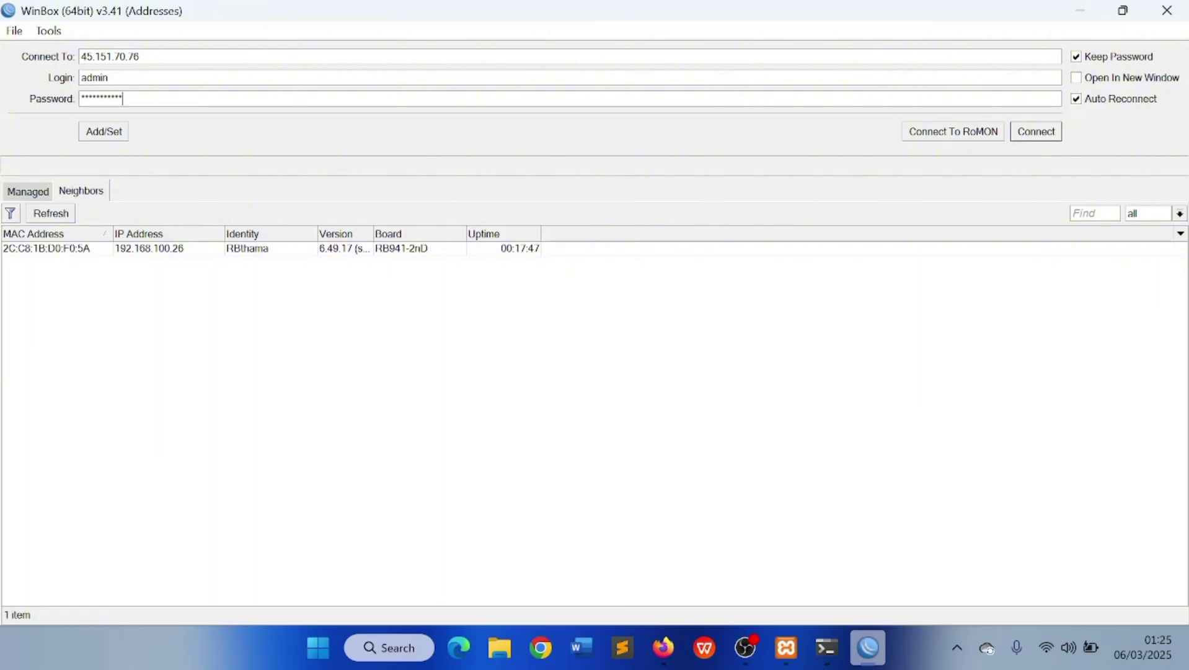
Connect to the CHR at 45.151.70.76 as admin and show the IP menu
left_click(1023, 133)
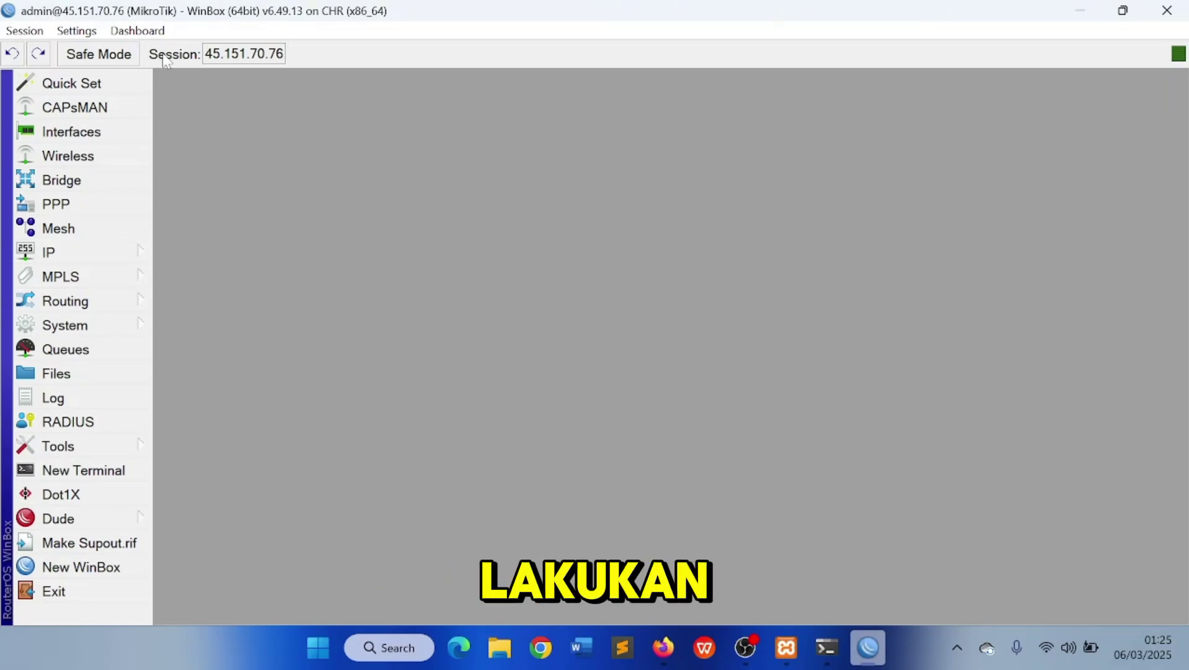
left_click(135, 251)
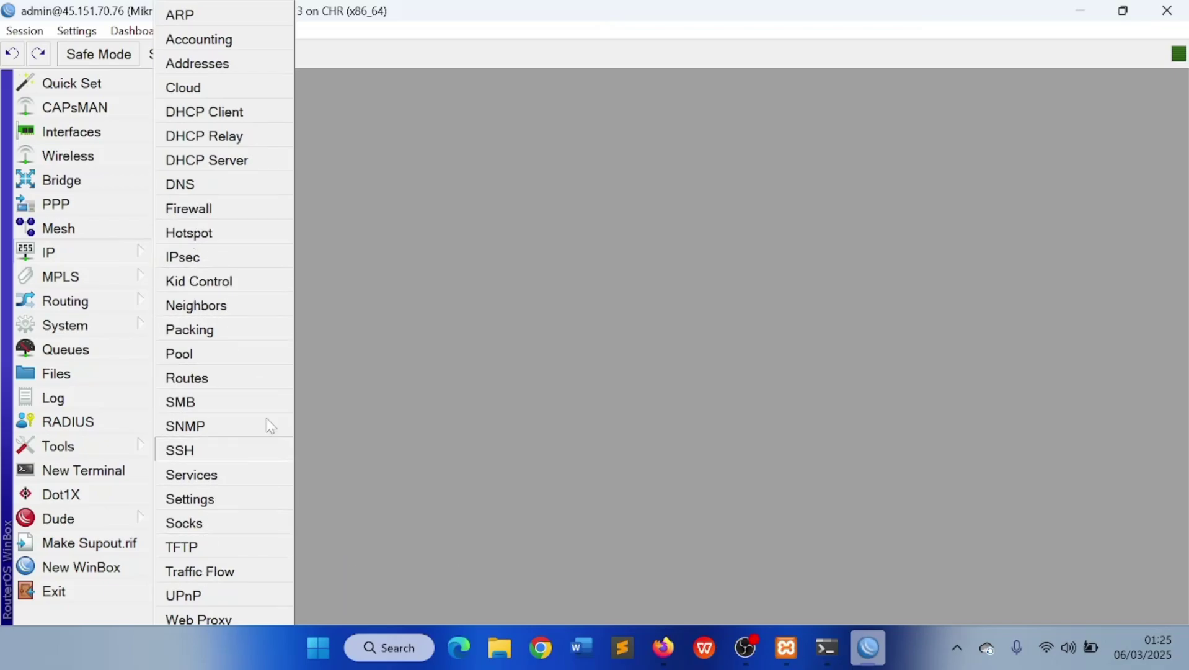
Set the router identity to CHRMinper in System > Identity and apply it
left_click(124, 325)
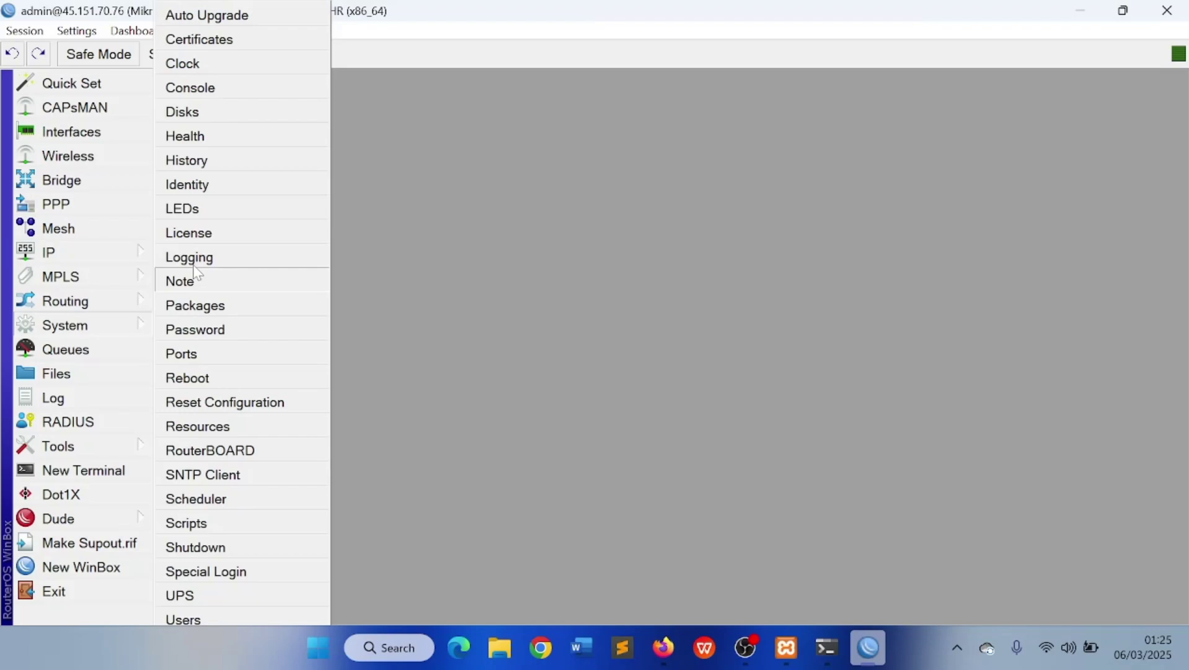
left_click(254, 185)
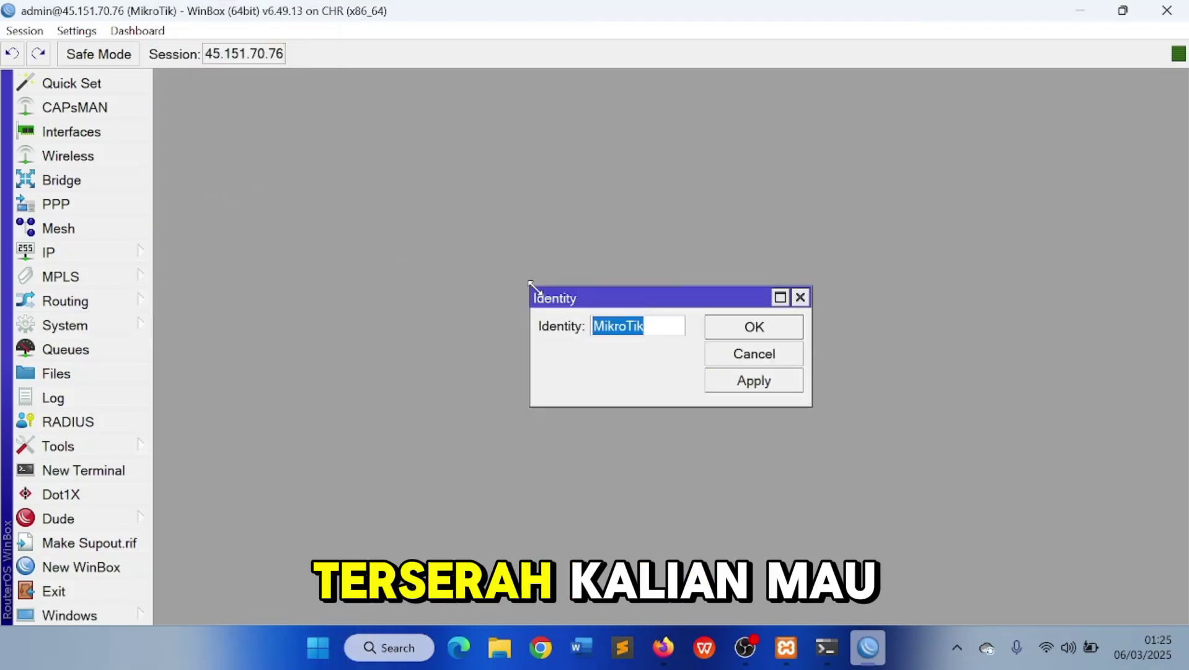
type("CHRMinper")
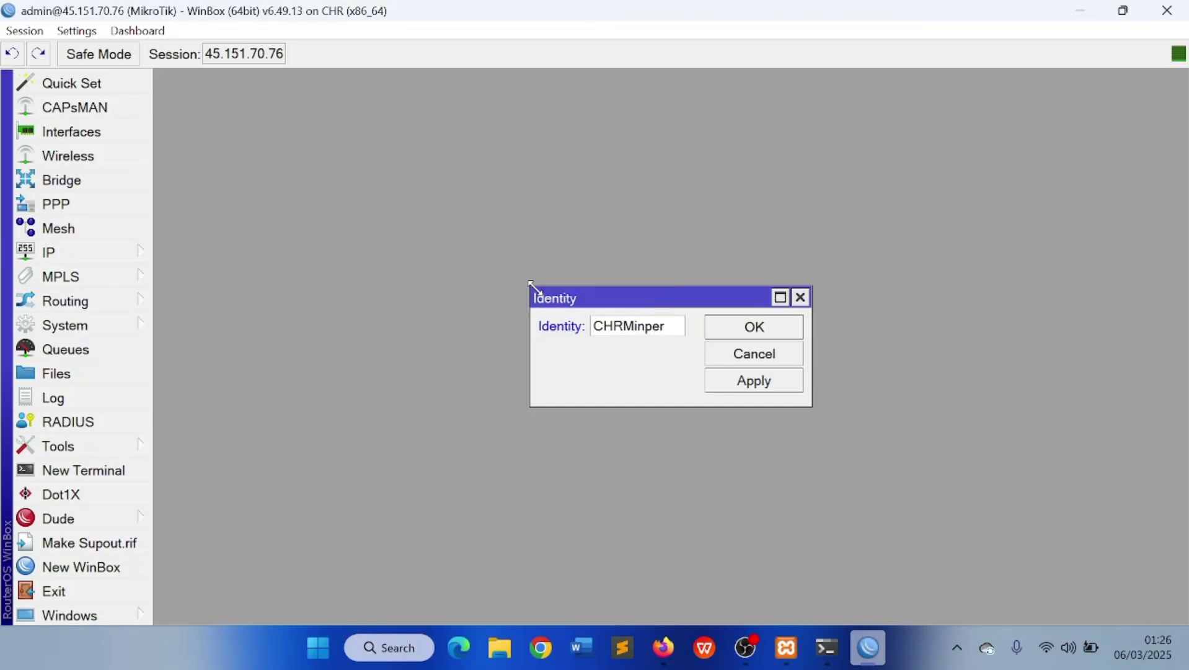
left_click(753, 380)
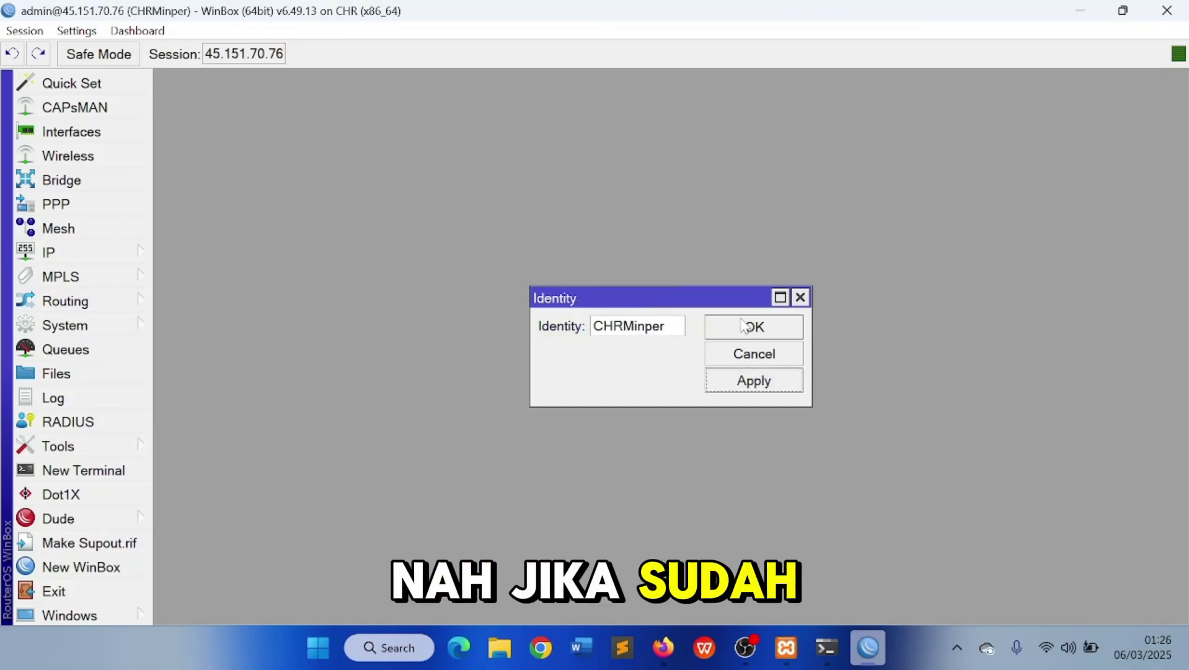
left_click(747, 326)
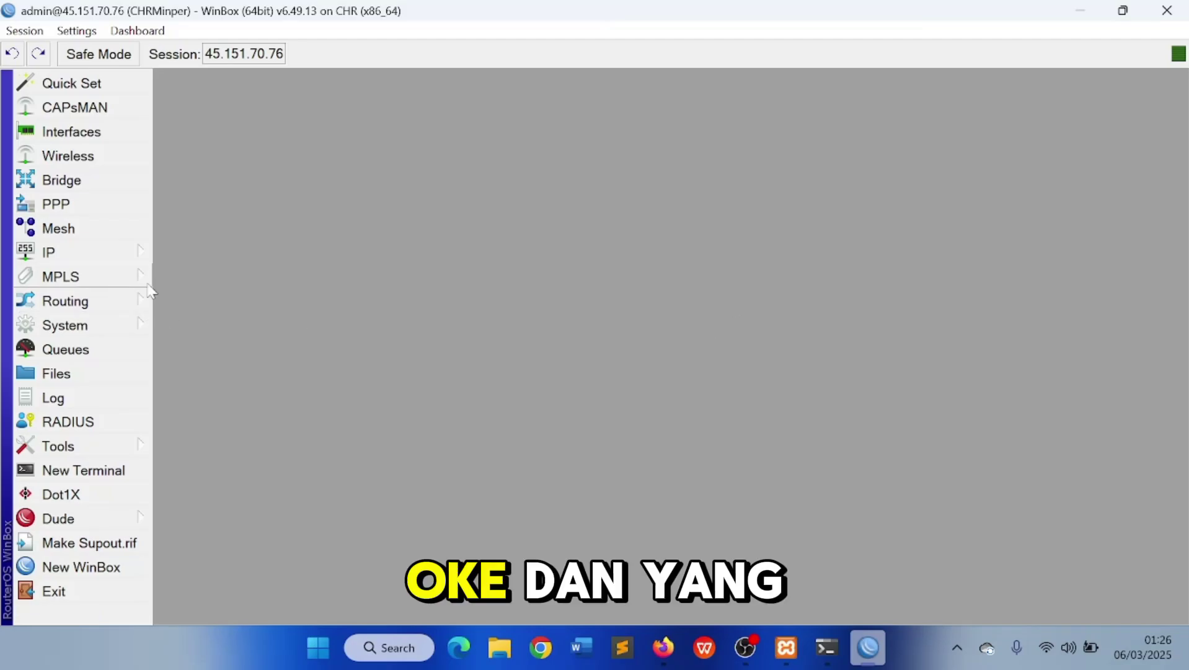
Create a new router user in the full group with a password
left_click(109, 326)
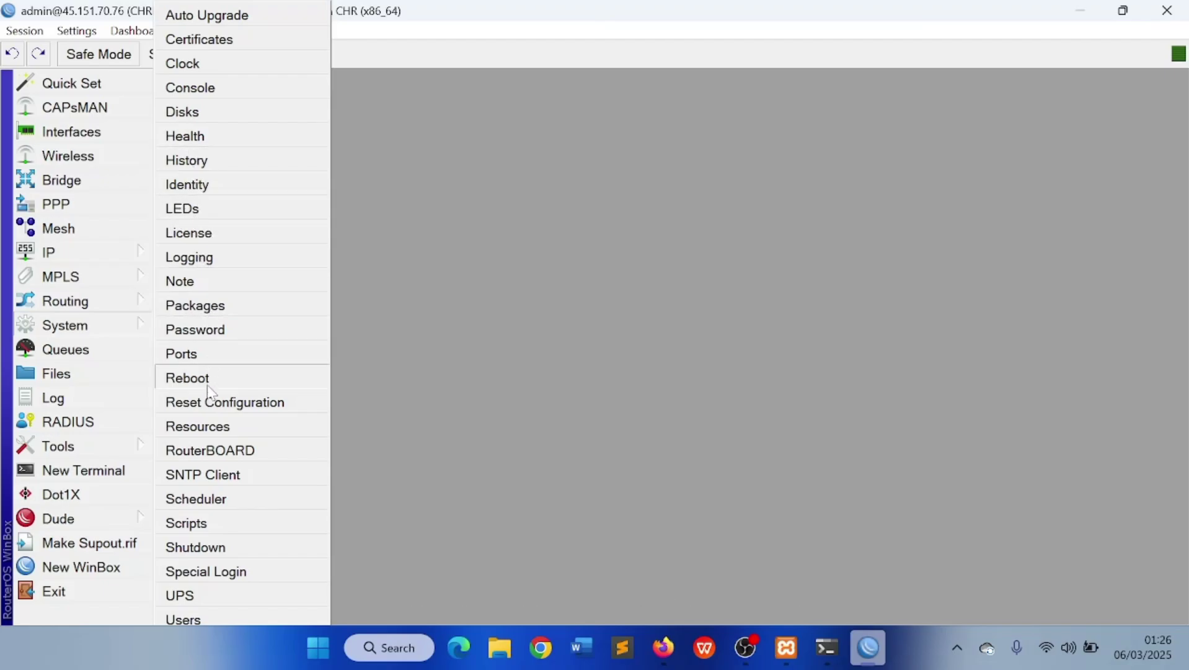
left_click(207, 615)
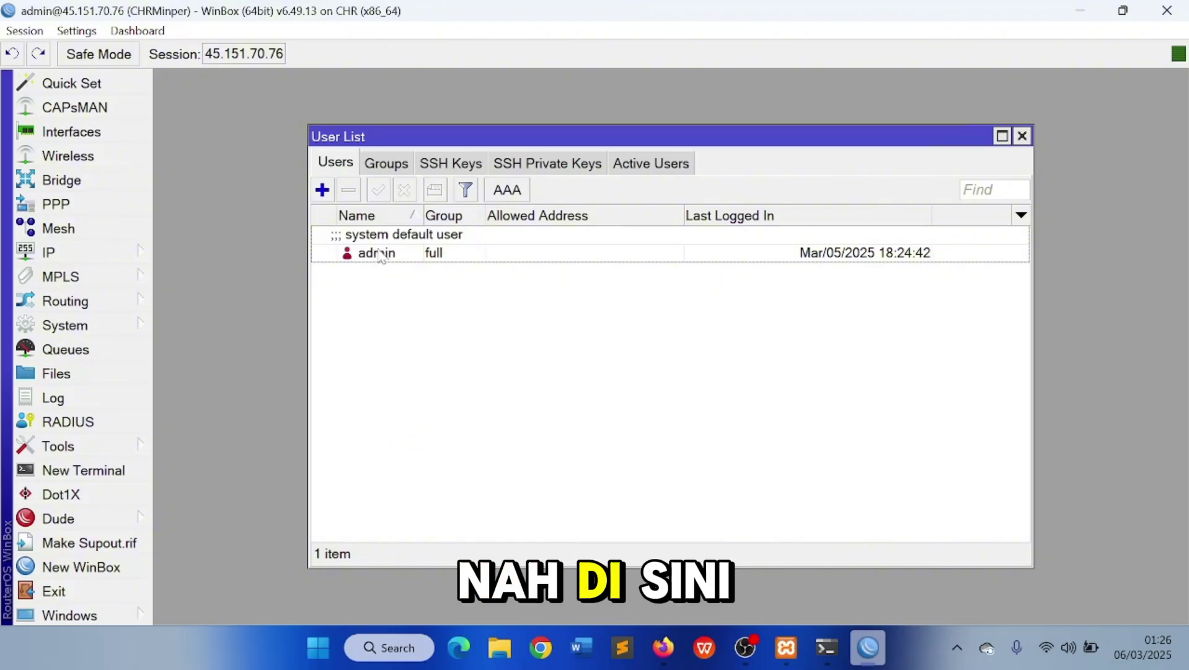
left_click(323, 191)
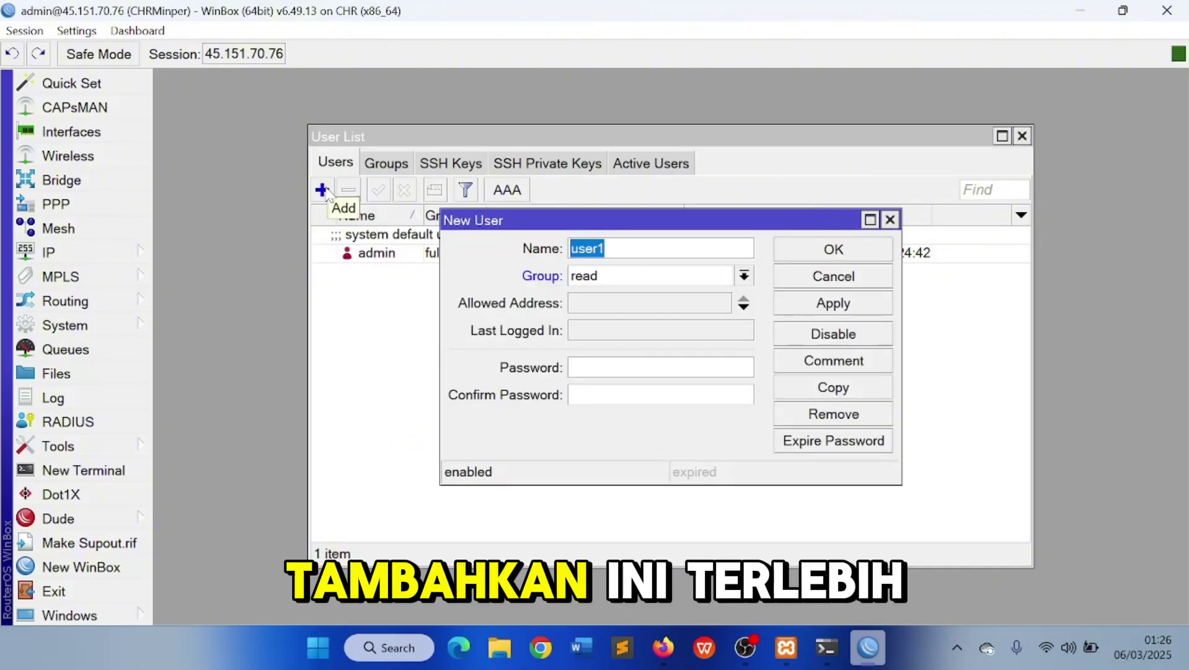
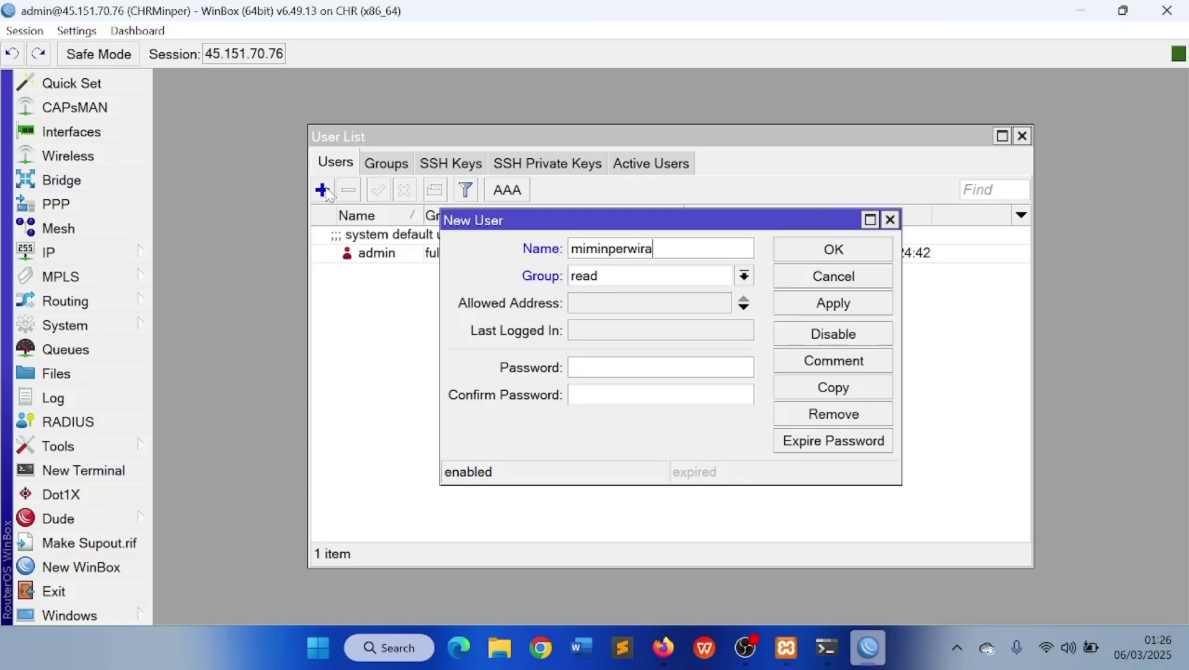
left_click(728, 276)
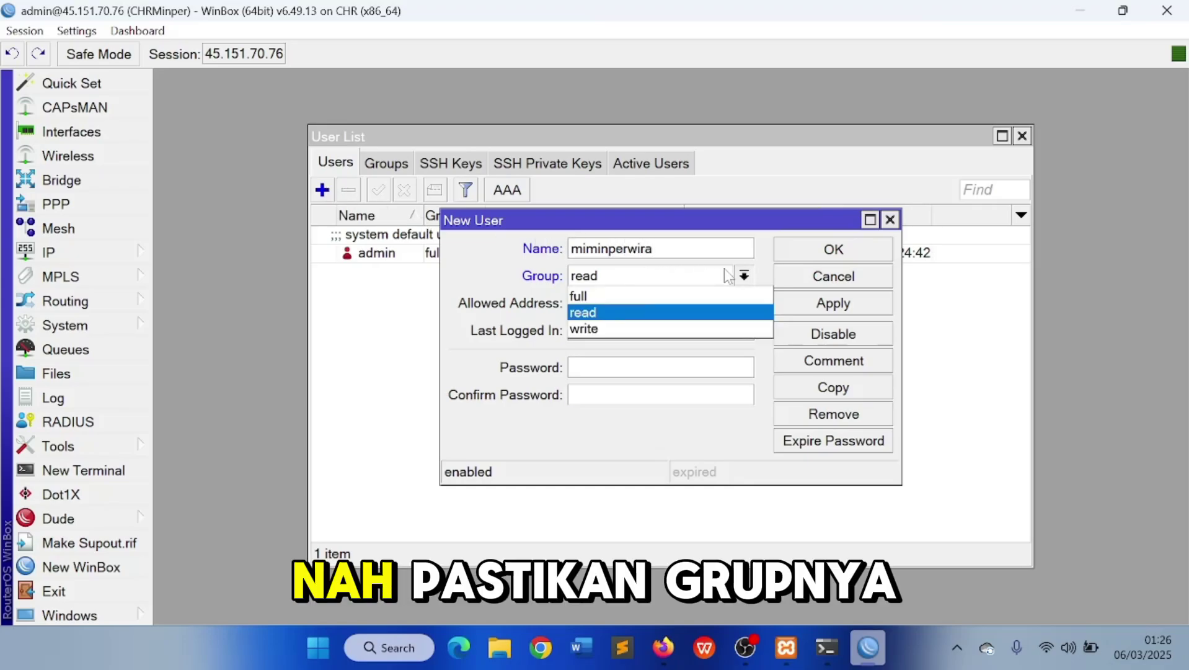
left_click(682, 293)
left_click(657, 367)
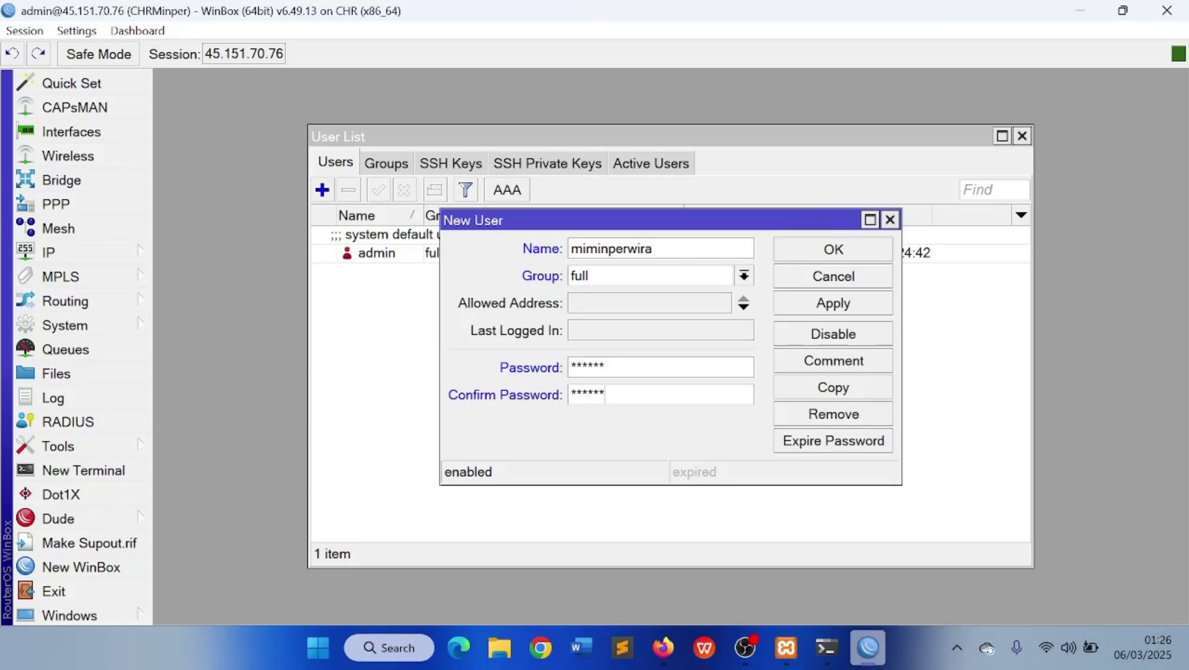
left_click(811, 307)
left_click(829, 251)
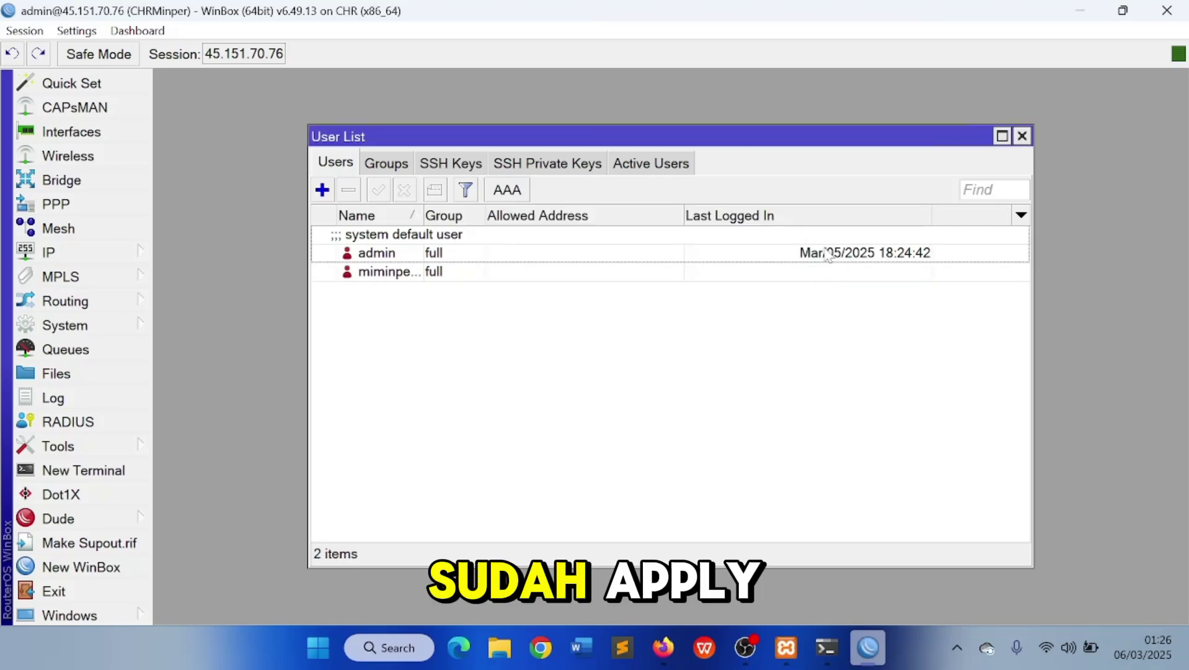
Disable the default admin account and close the User List
left_click(501, 255)
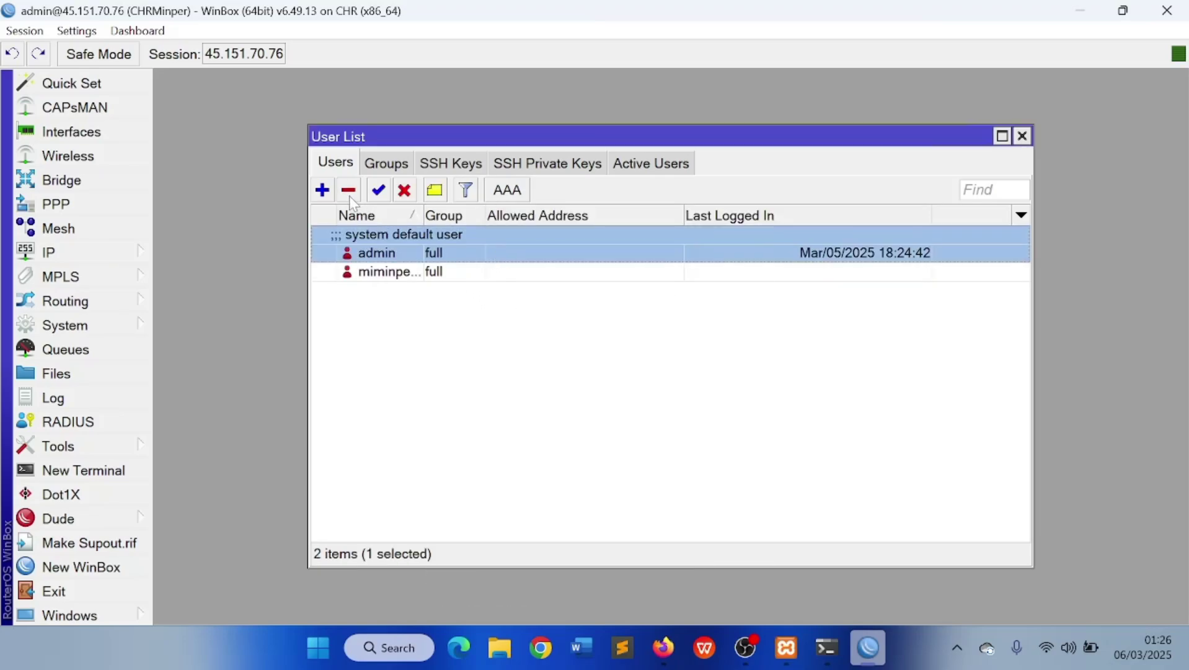
left_click(404, 190)
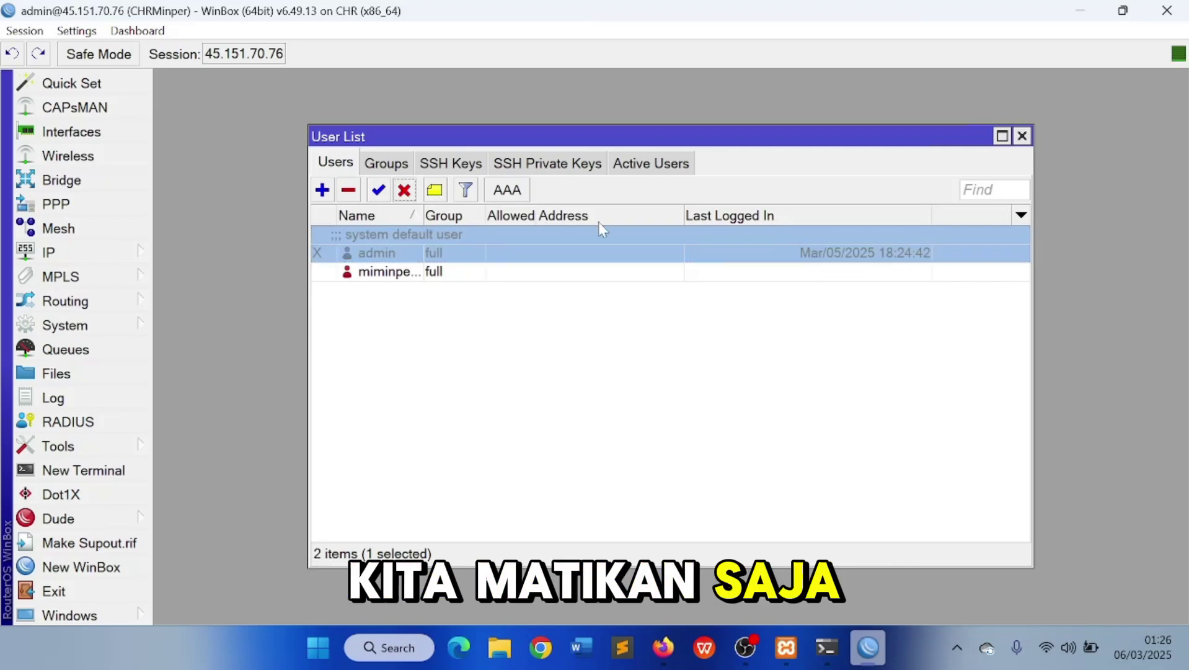
left_click(1023, 136)
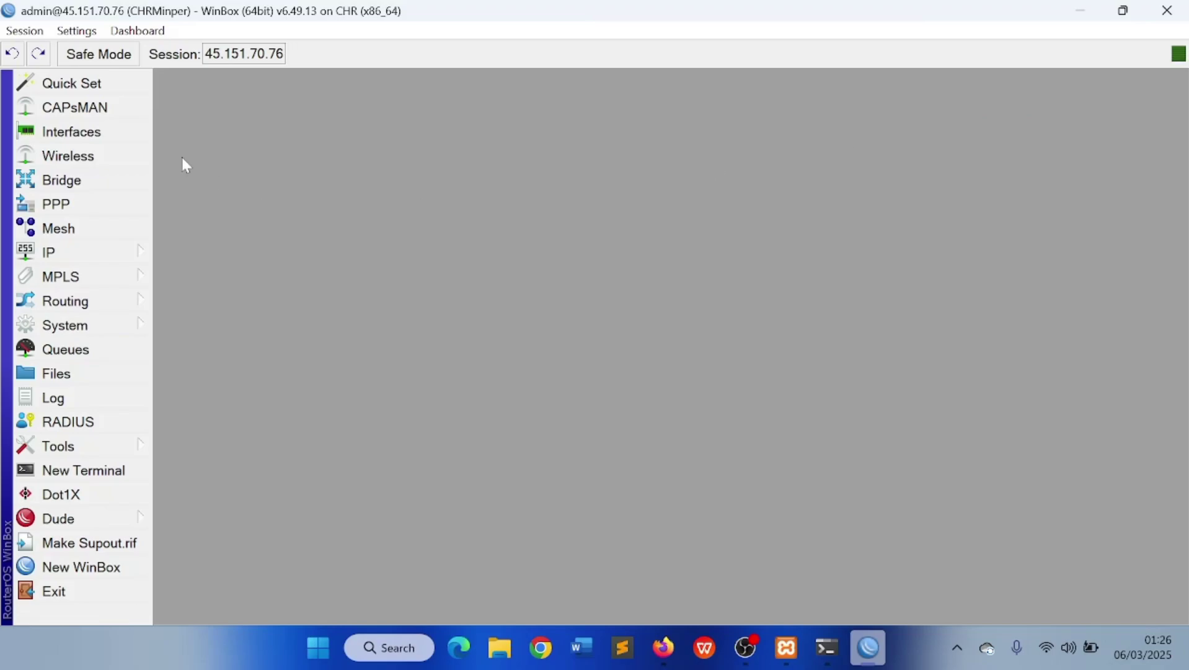
Disconnect the current admin session from the router
left_click(76, 31)
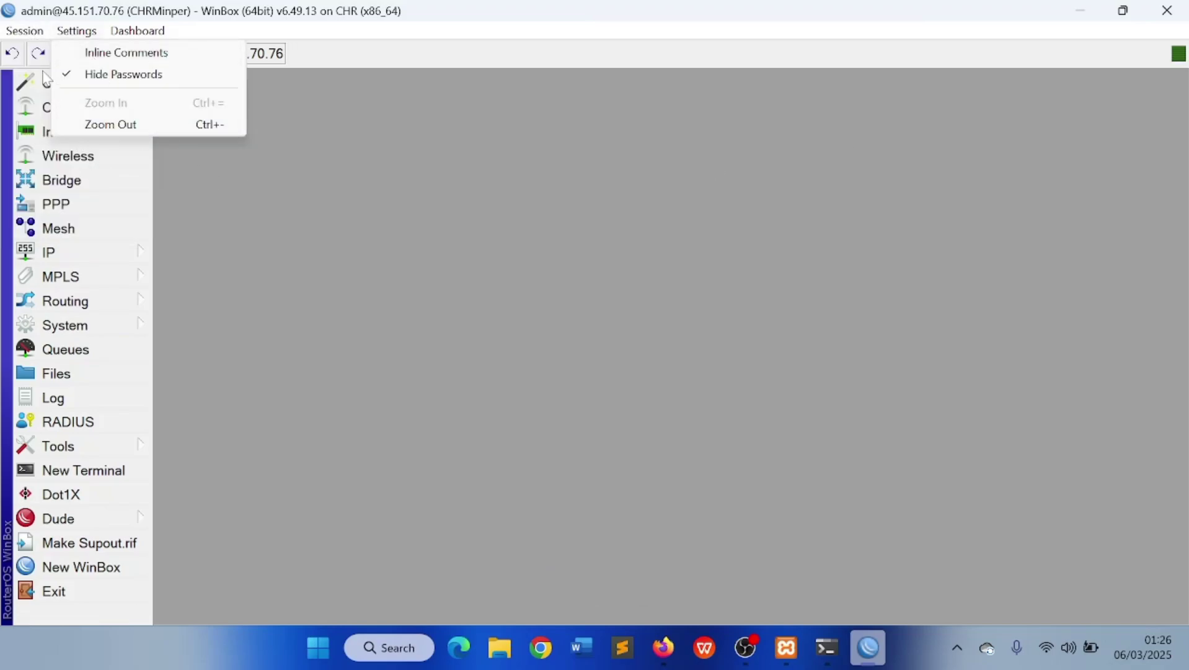
left_click(25, 31)
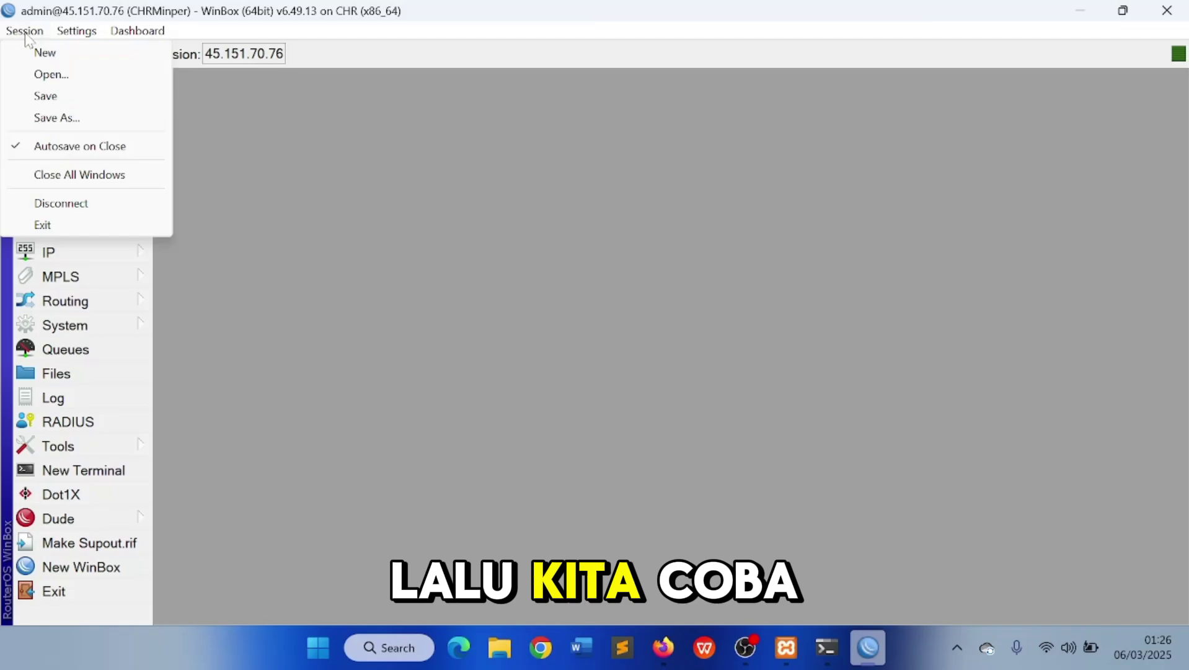
left_click(60, 203)
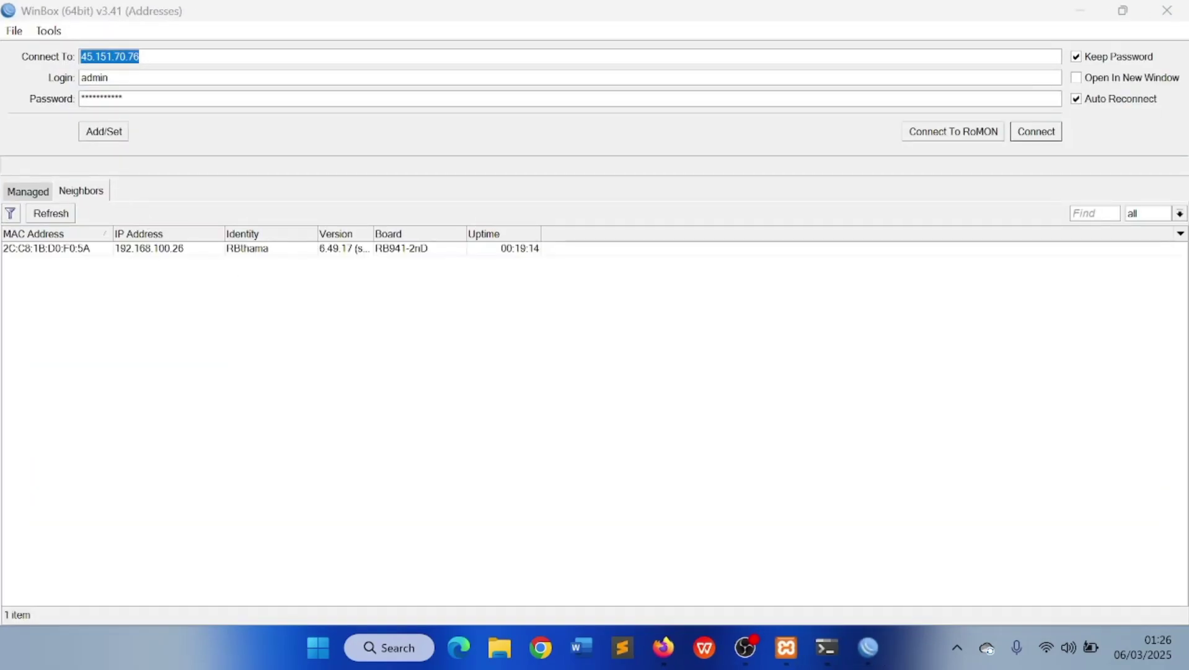
Log back in to 45.151.70.76 with the new user's name and password
left_click(83, 82)
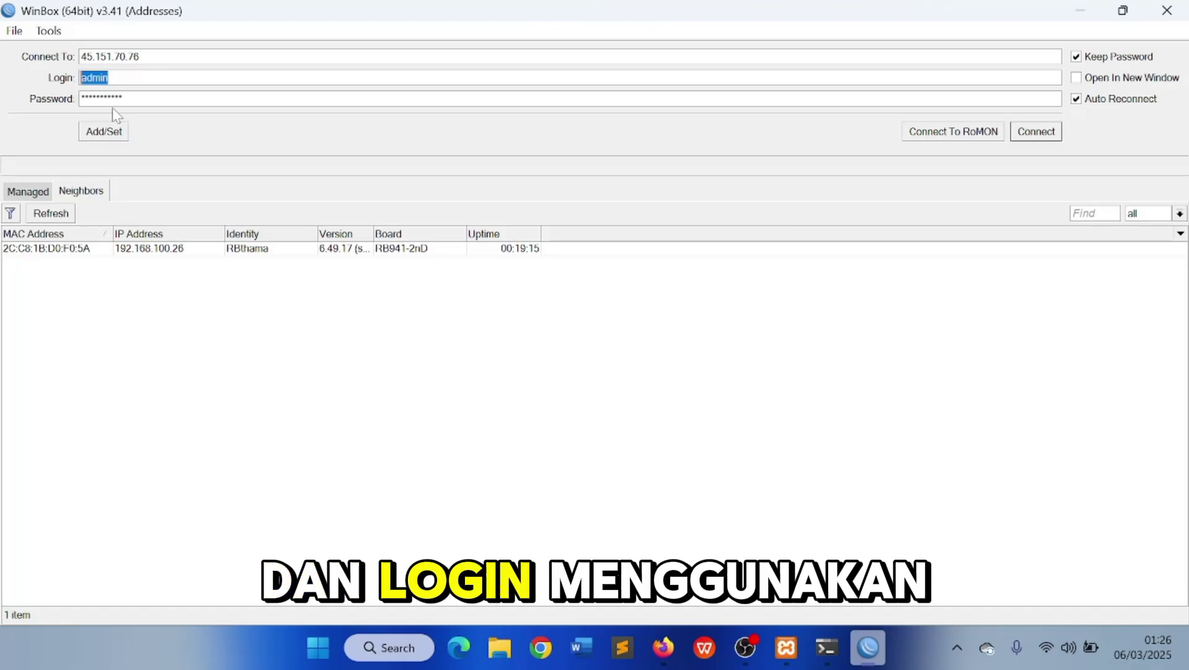
type("mimin")
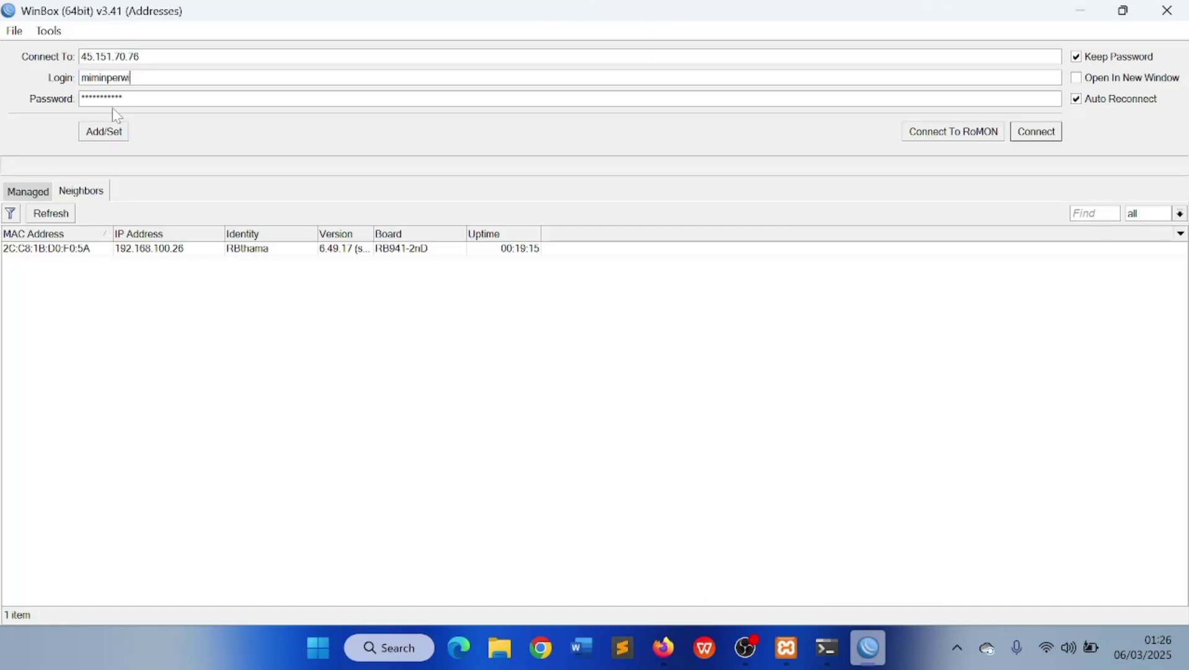
key("Tab")
type("***")
key("Return")
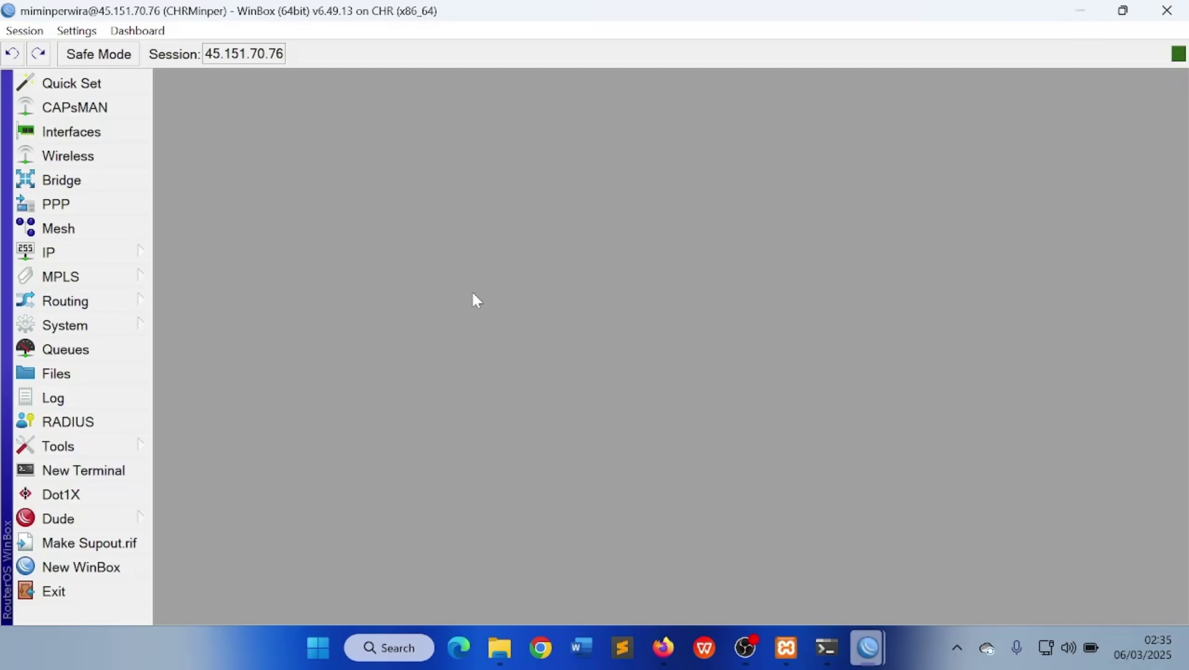
Add a new firewall NAT rule with chain dstnat
left_click(135, 258)
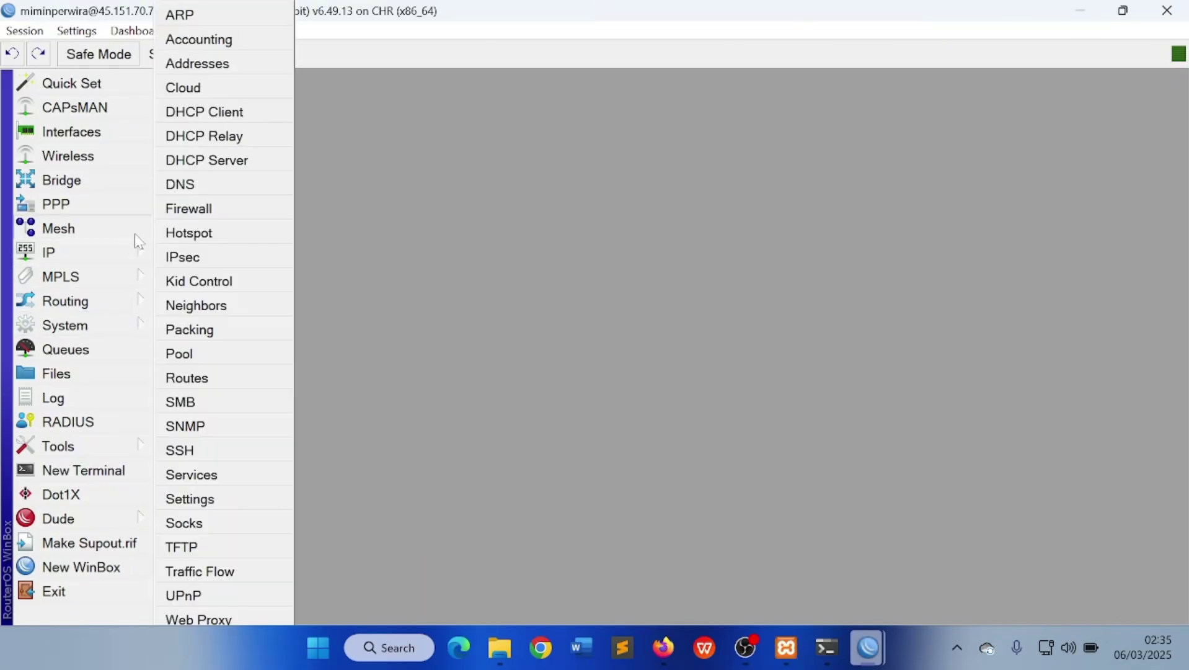
left_click(212, 208)
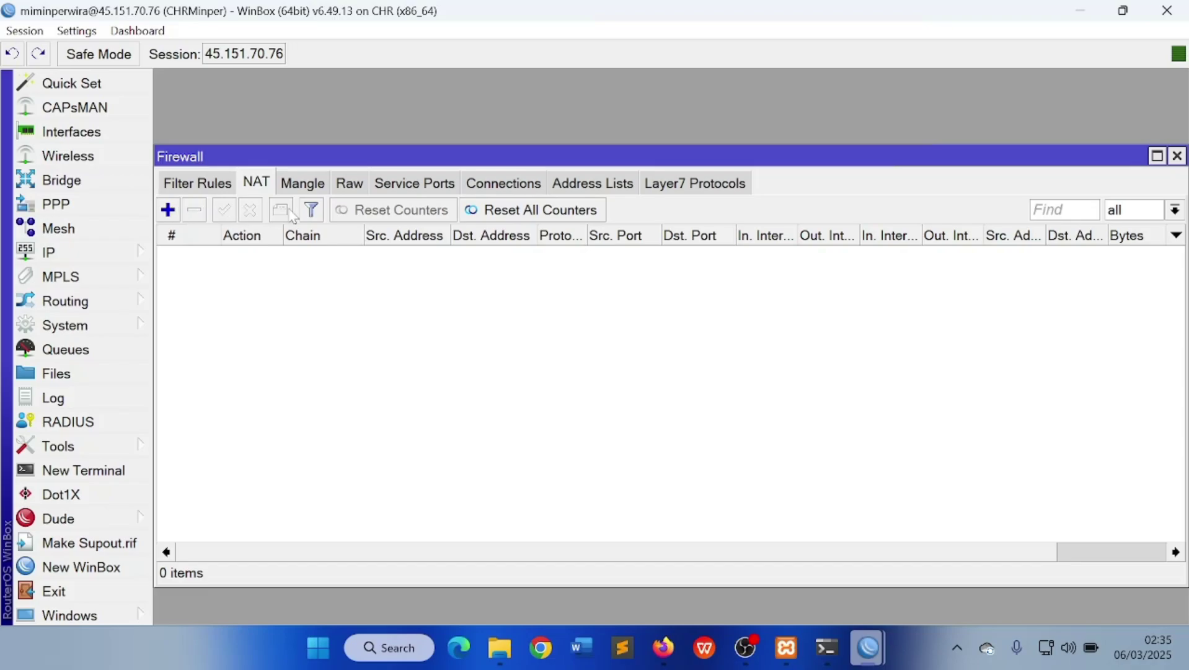
left_click(168, 210)
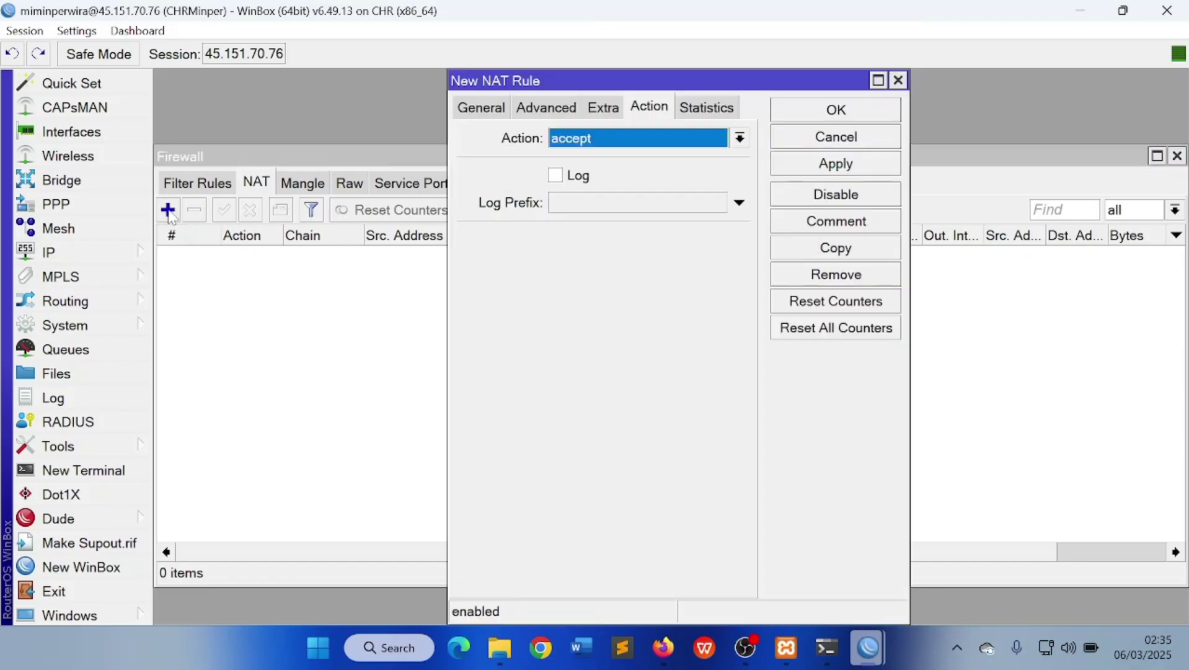
left_click(466, 115)
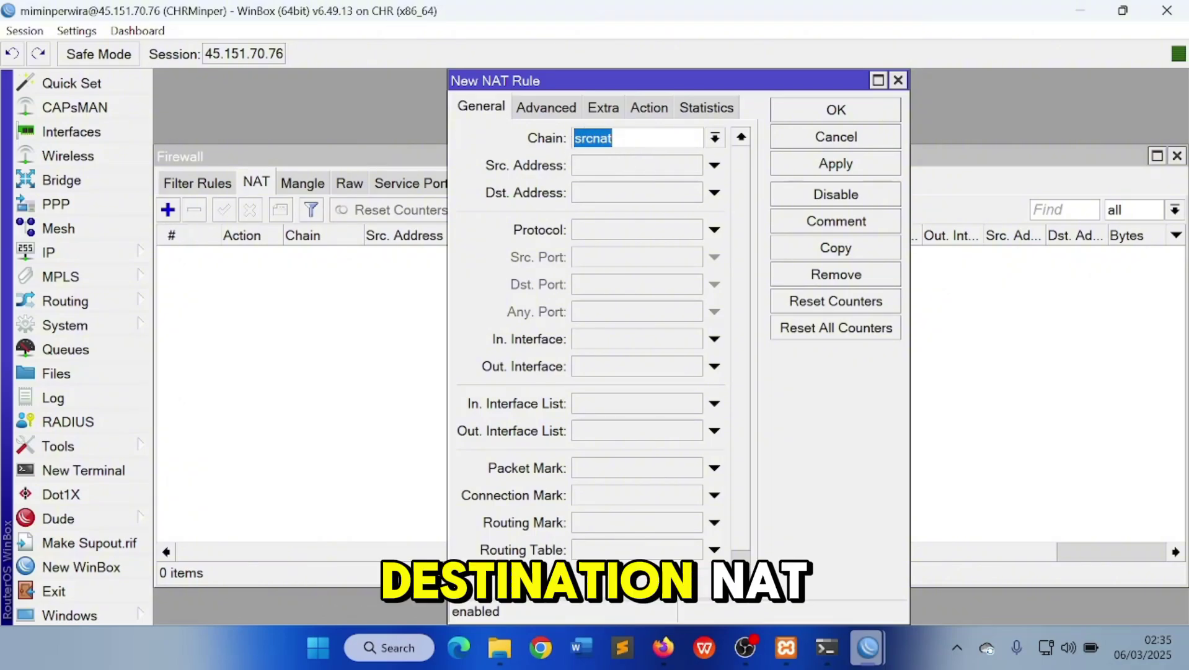
left_click(715, 138)
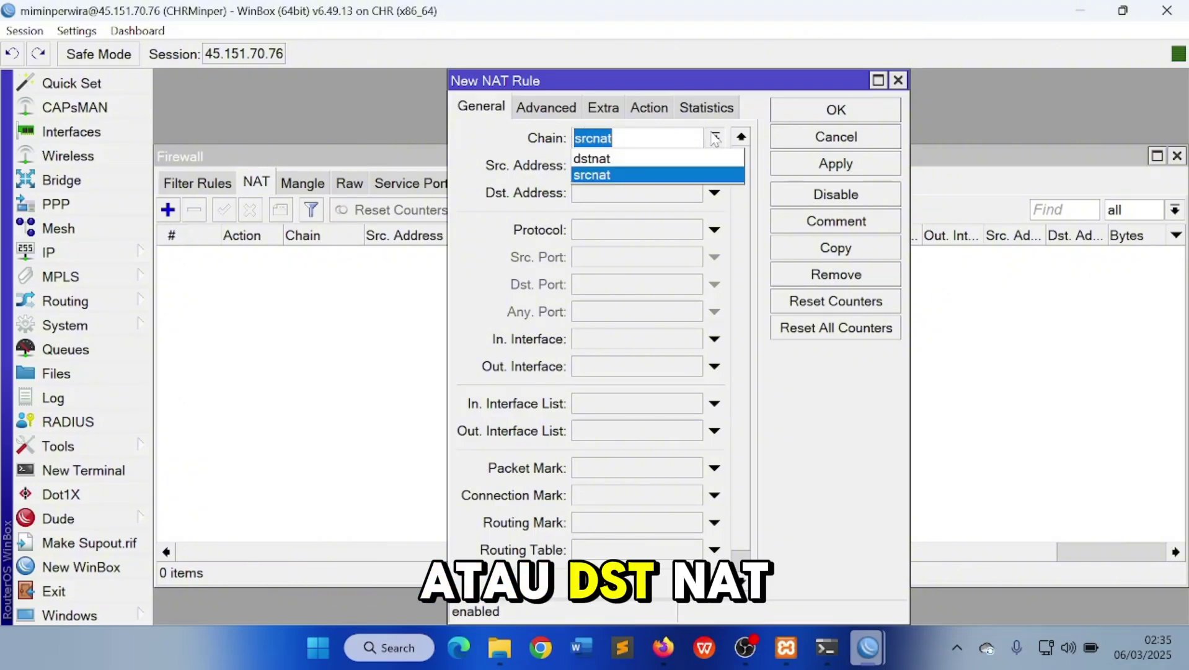
left_click(645, 174)
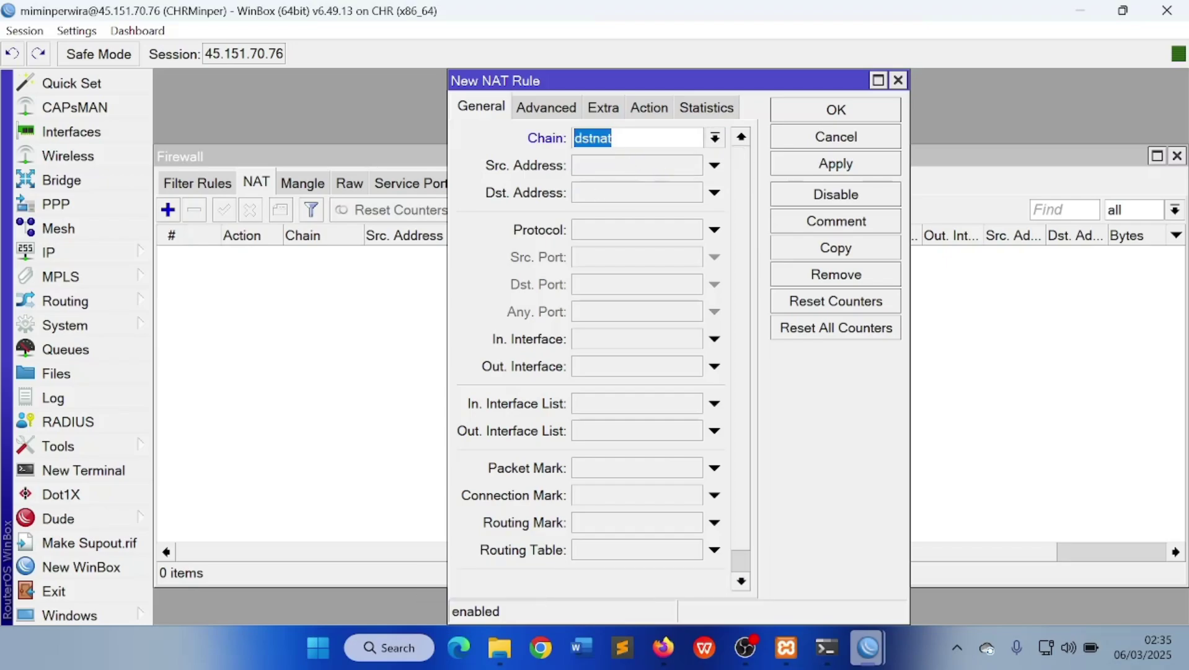
Match destination 45.151.70.76, protocol tcp and destination port 1909 in the rule
left_click(613, 196)
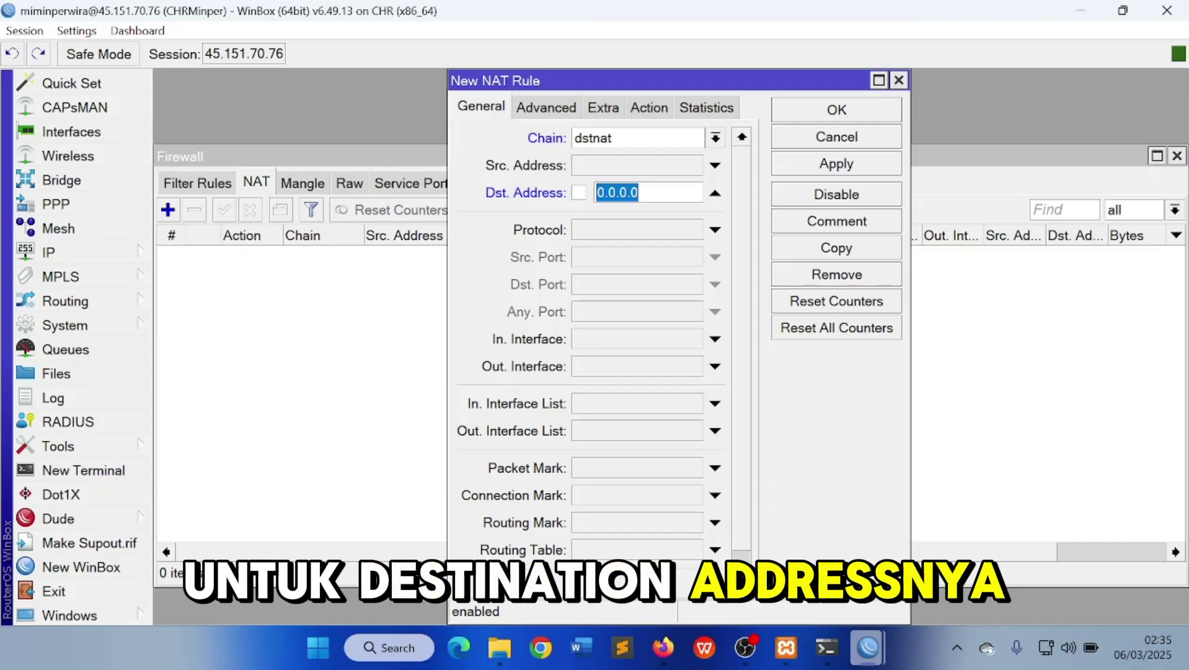
type("45.151.70.76")
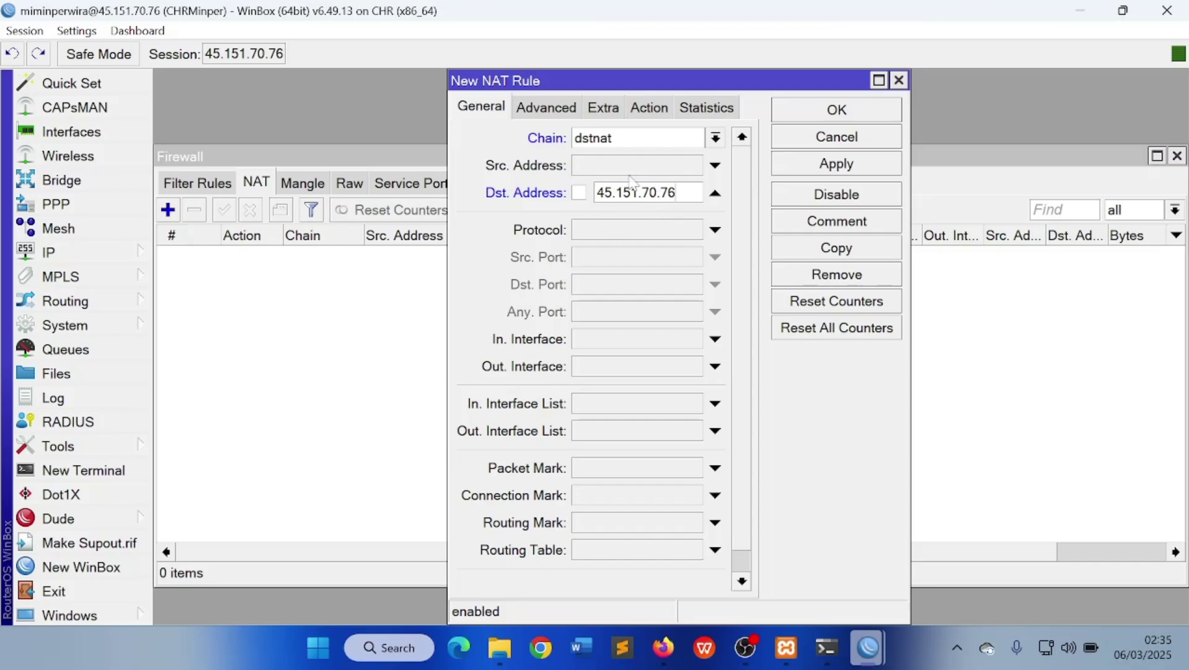
left_click(653, 236)
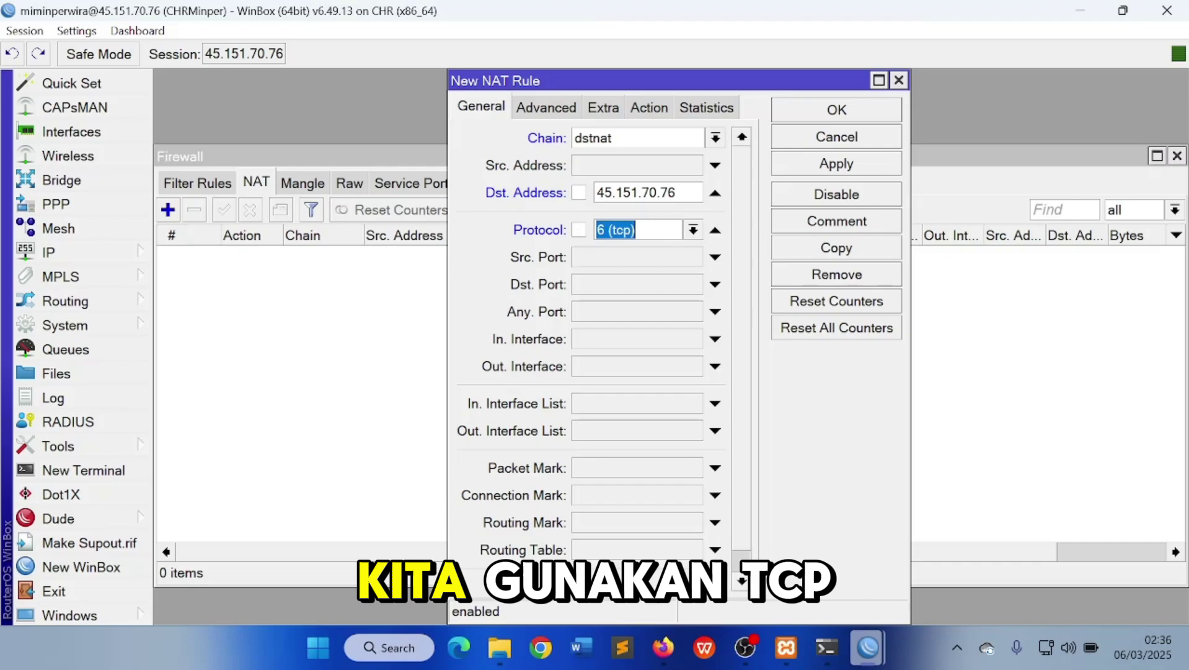
left_click(620, 285)
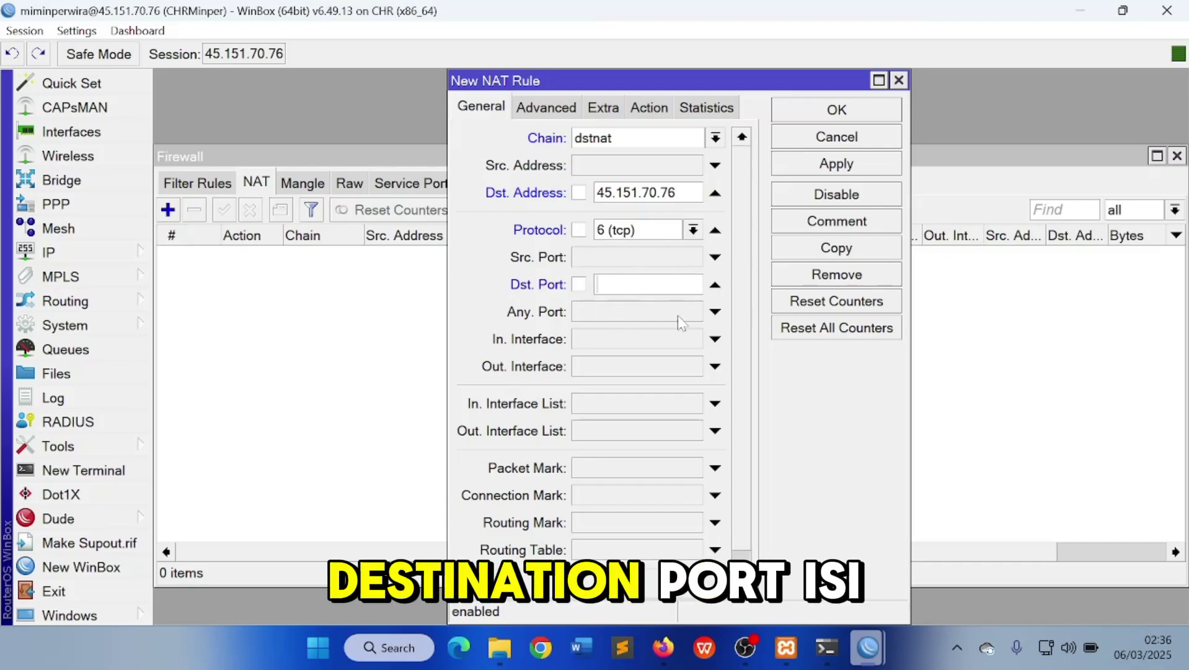
type("1909")
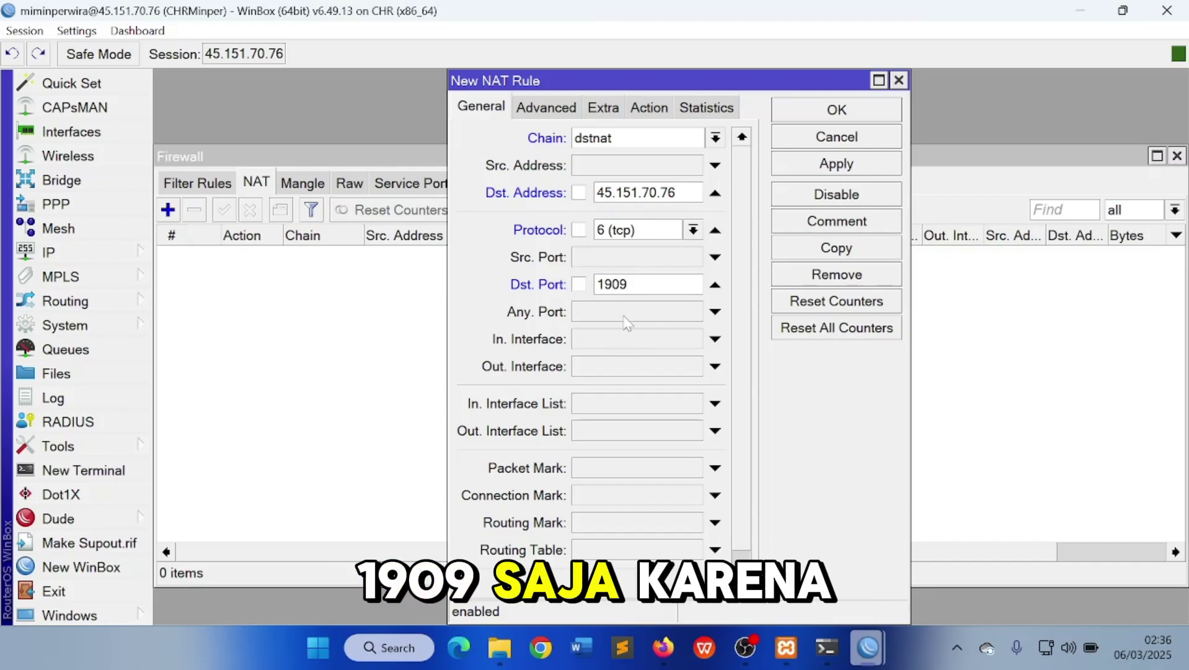
left_click(649, 107)
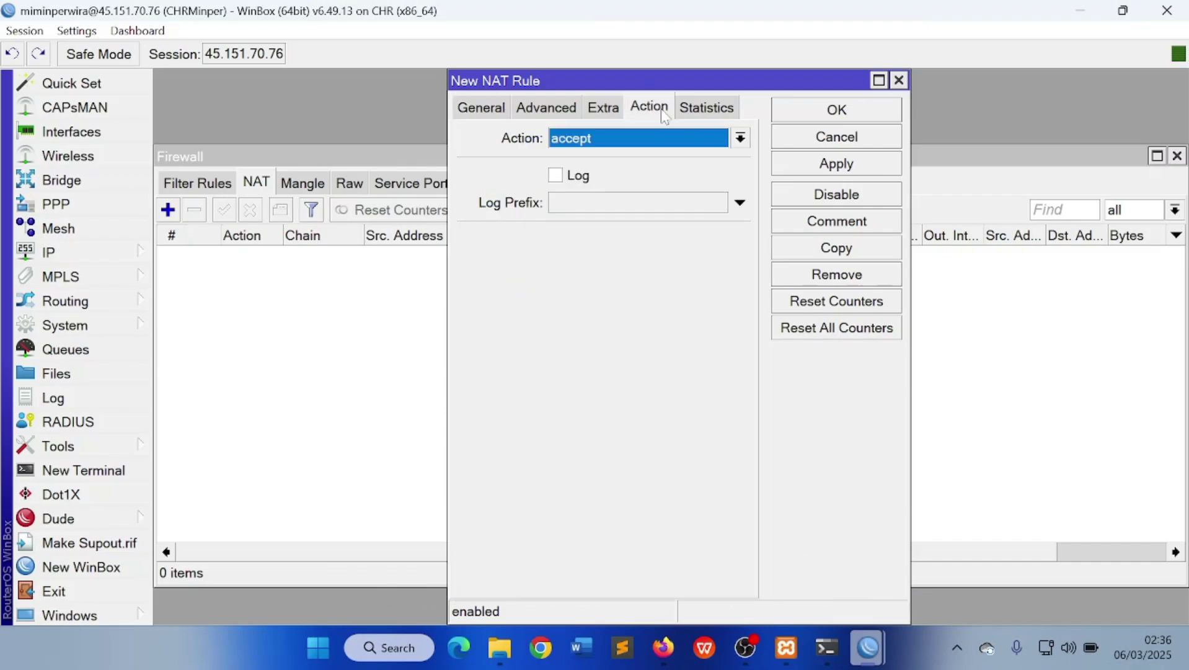
Set the rule's action to dst-nat to 192.168.1.253, then verify that IP in PowerShell's ipconfig
left_click(648, 140)
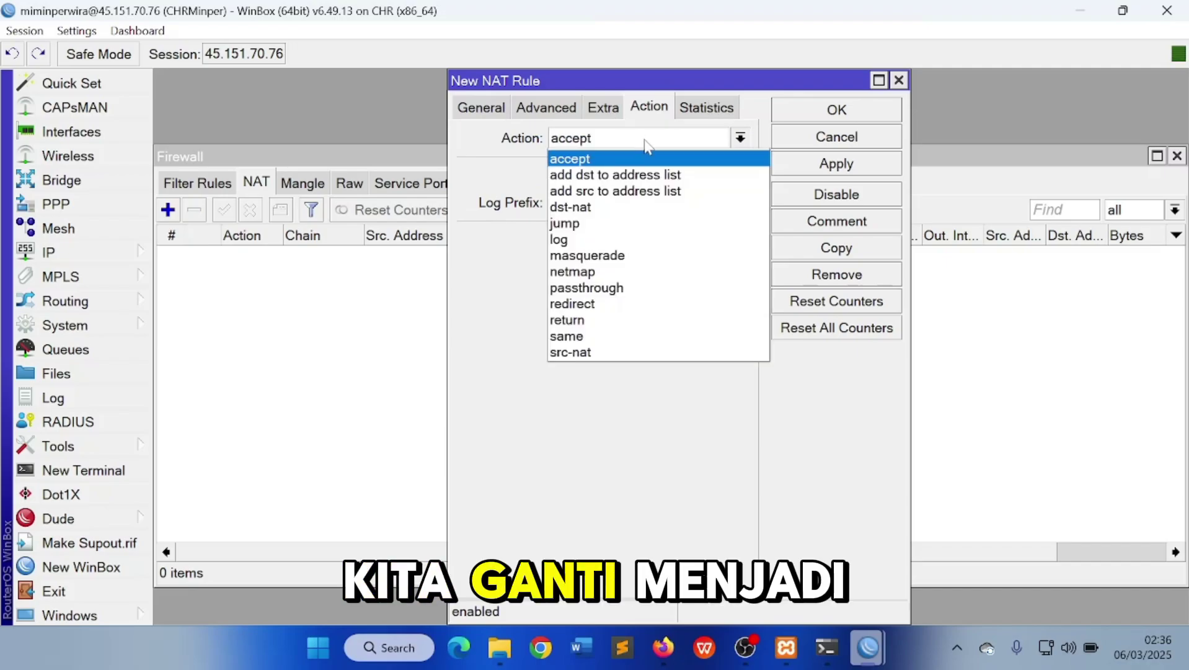
left_click(648, 207)
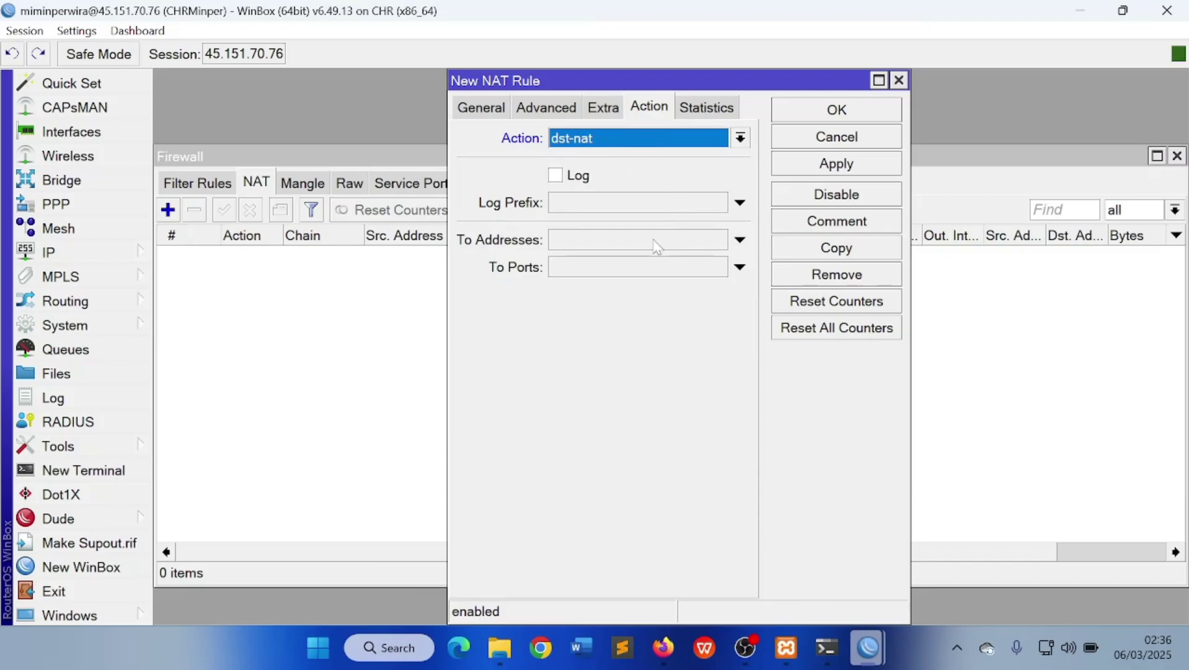
left_click(609, 240)
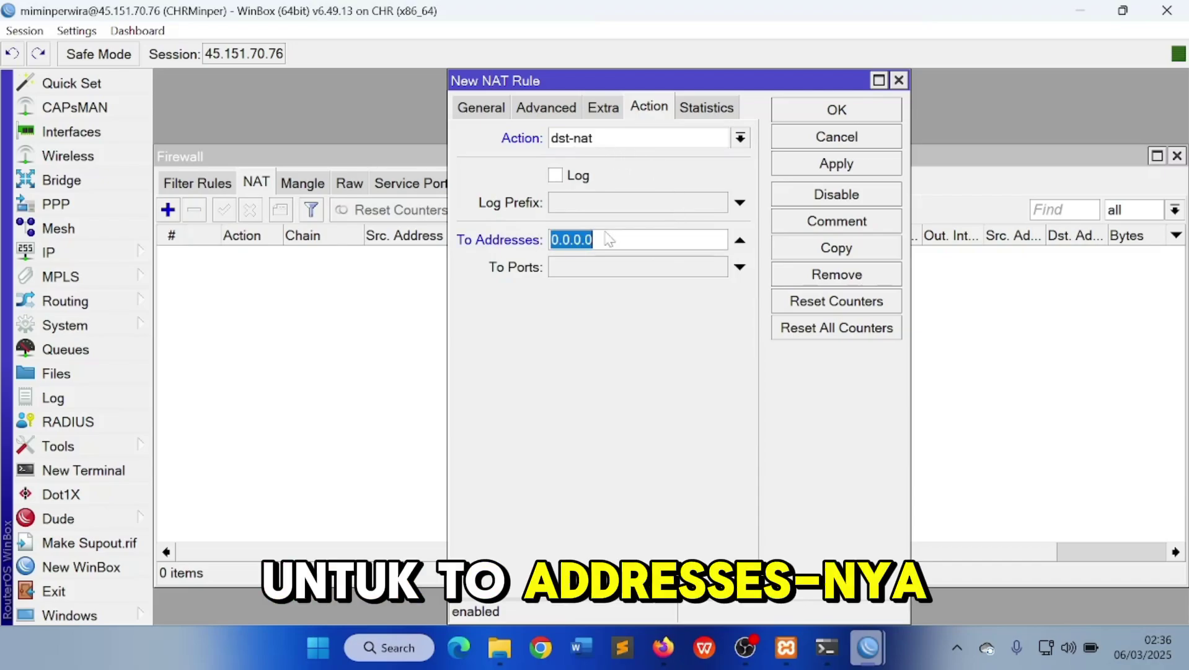
type("192")
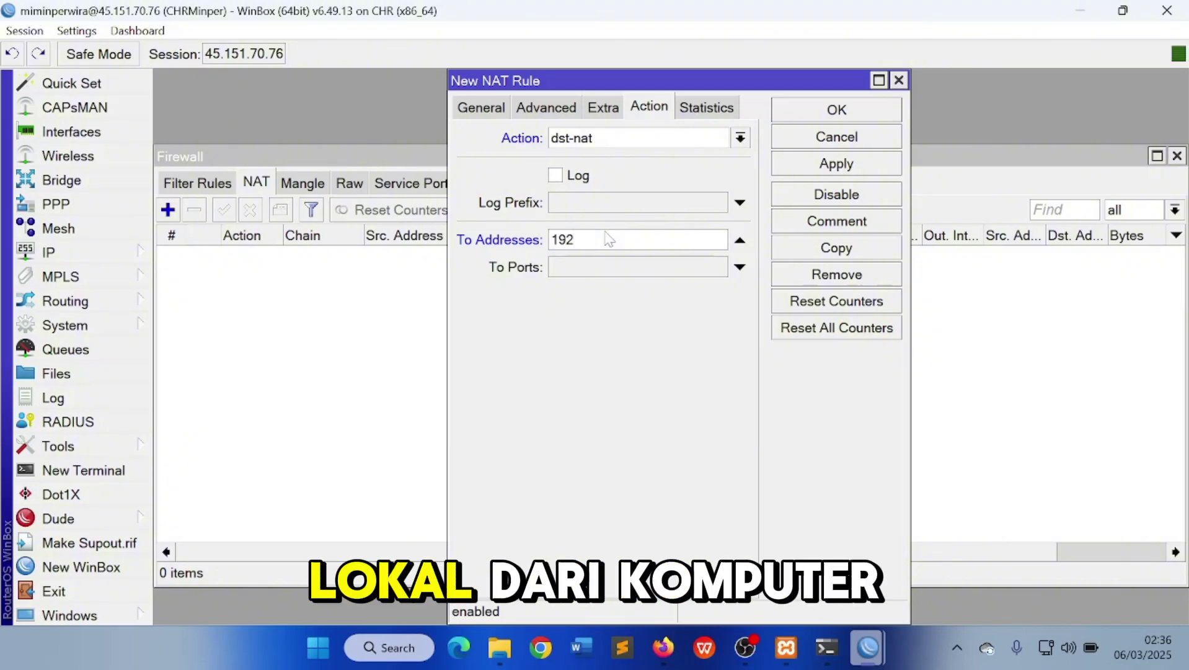
type(".168.")
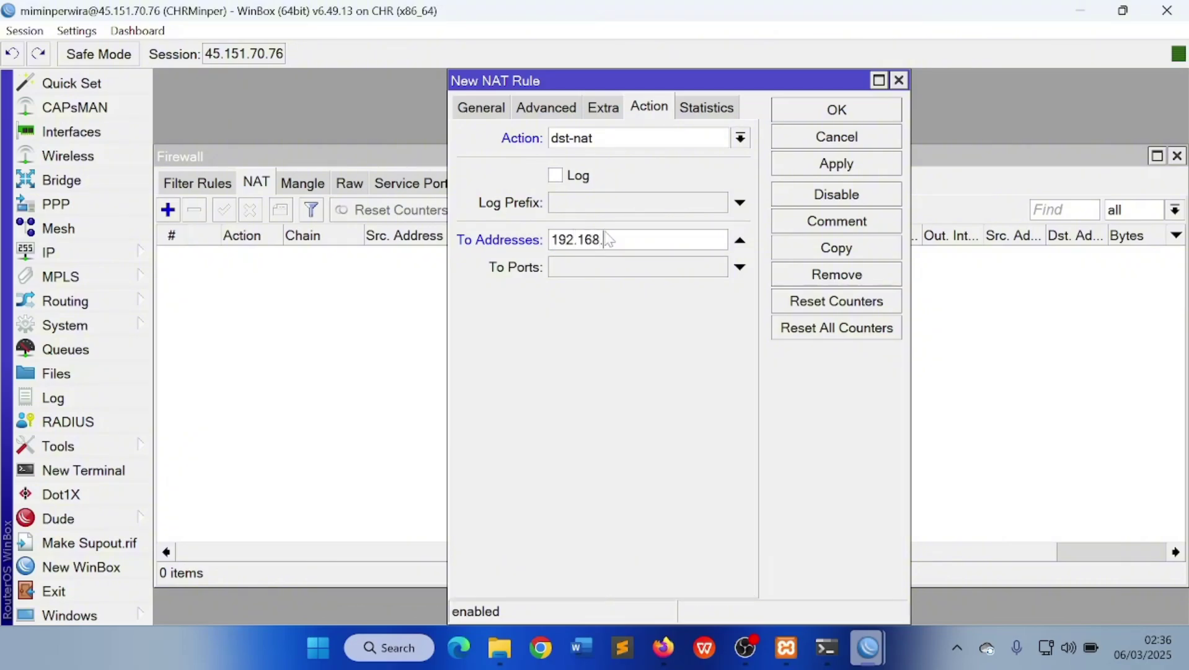
type("1.253")
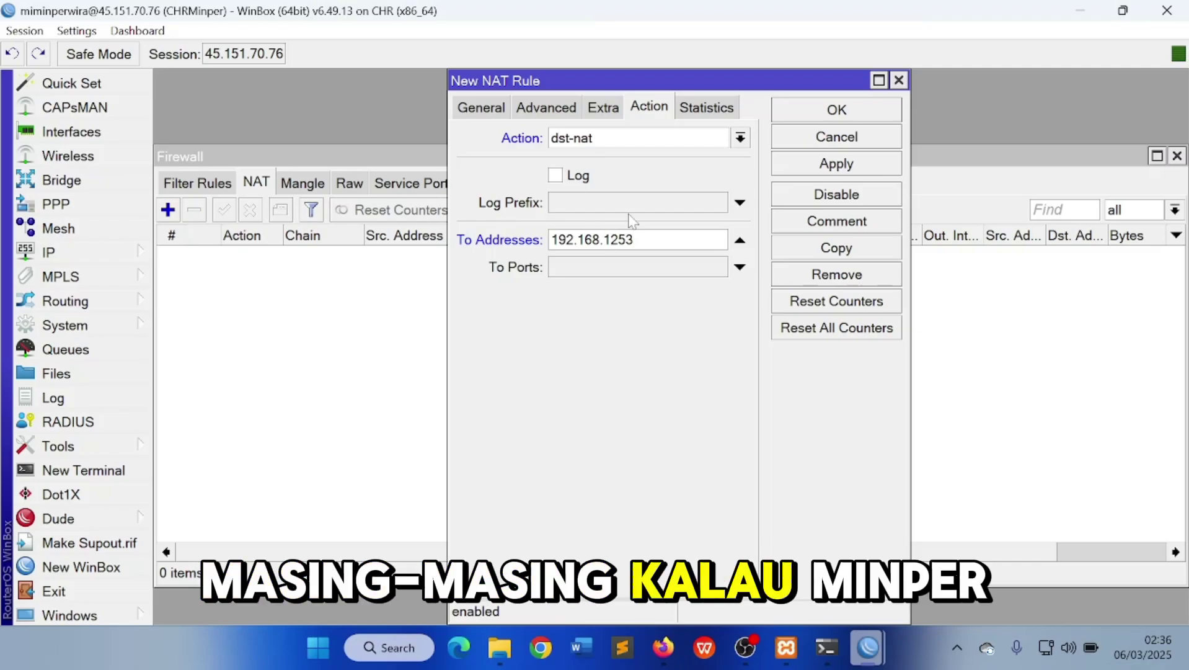
key("BackSpace")
key("BackSpace")
key("BackSpace")
type("253")
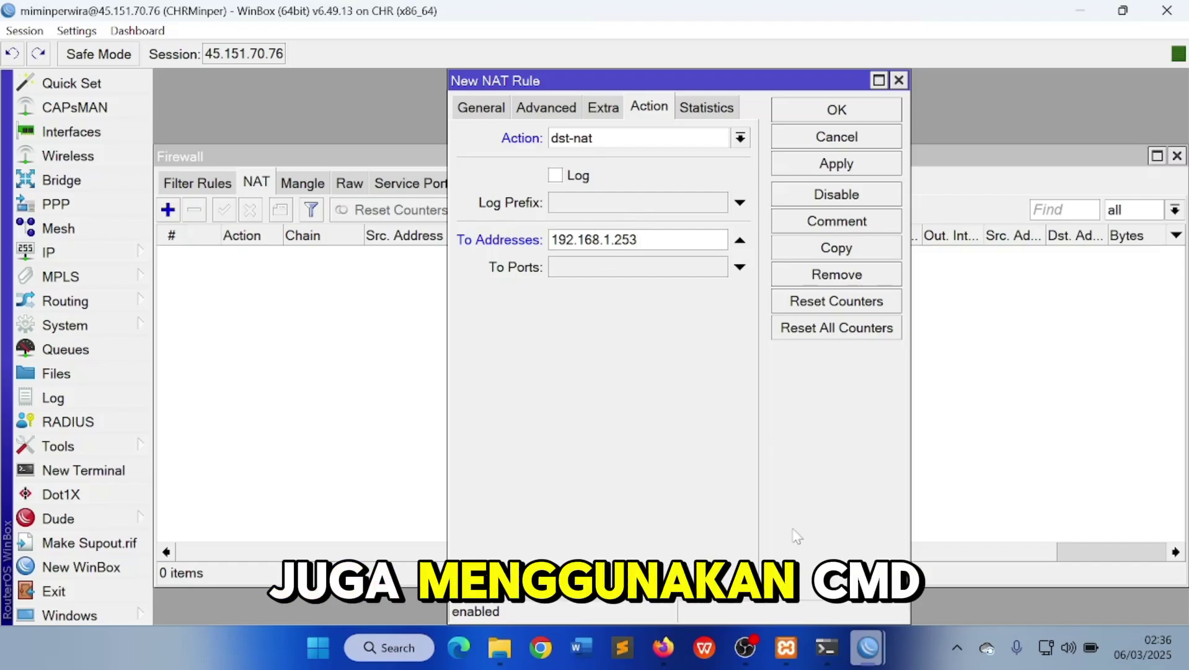
left_click(822, 647)
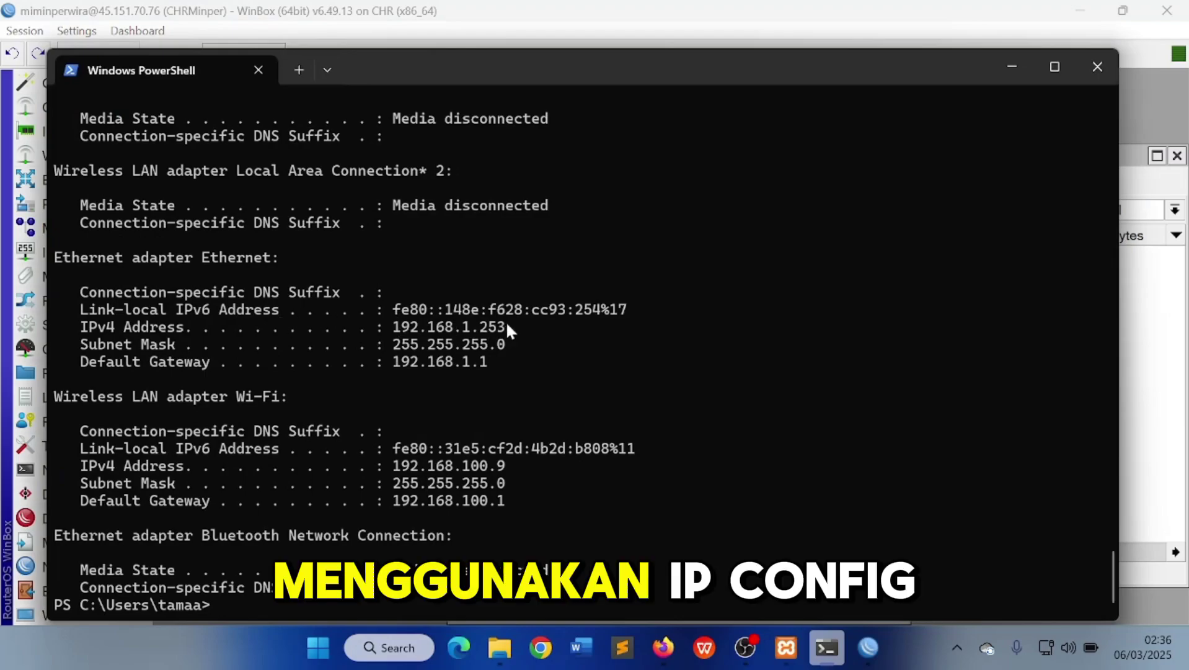
Highlight the Ethernet adapter's IPv4 address 192.168.1.253 in the ipconfig output
left_click_drag(512, 327, 420, 335)
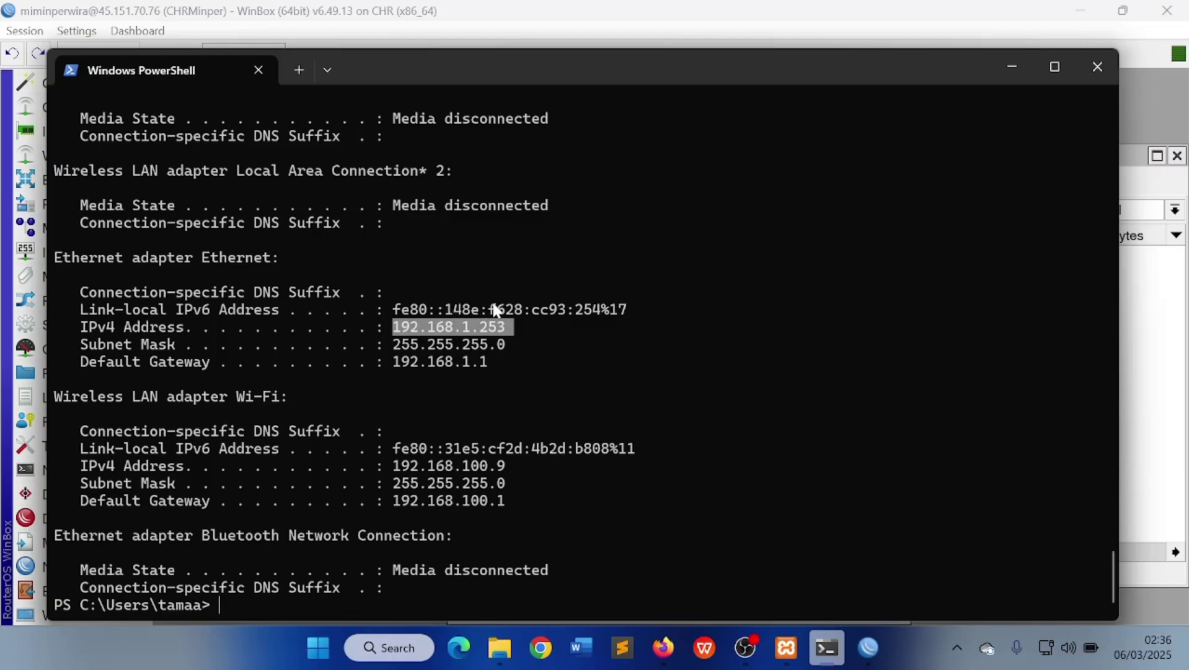
Set To Ports 80 on the TCP 1909 dst-nat rule, then apply and save it
left_click(998, 69)
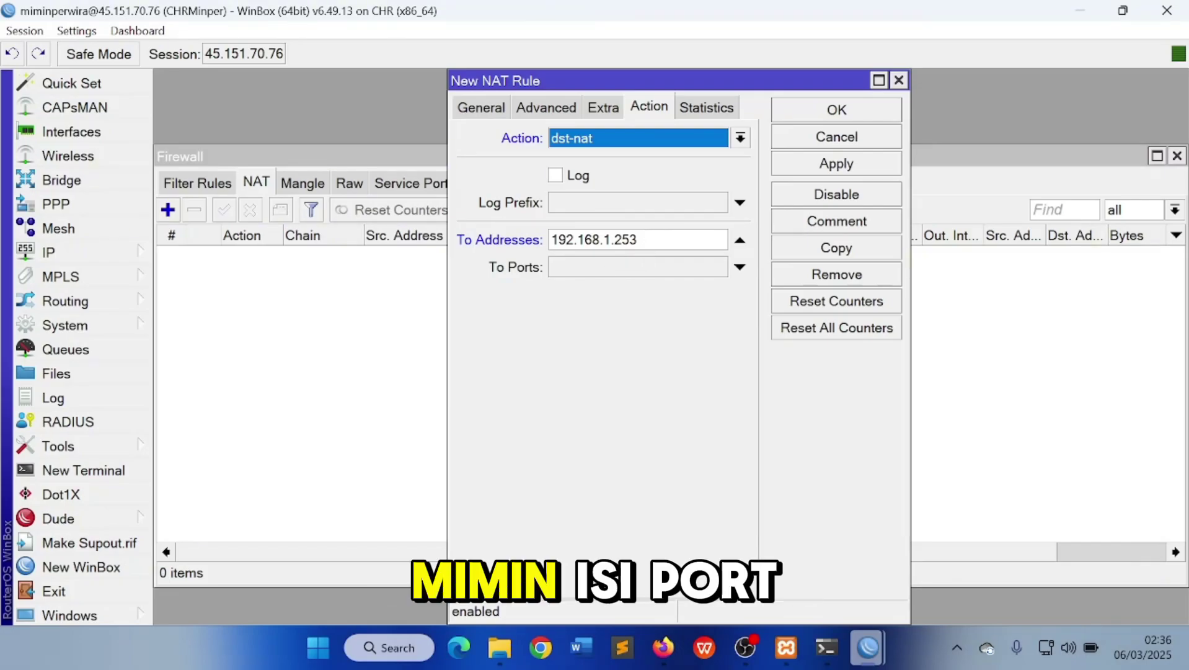
left_click(597, 267)
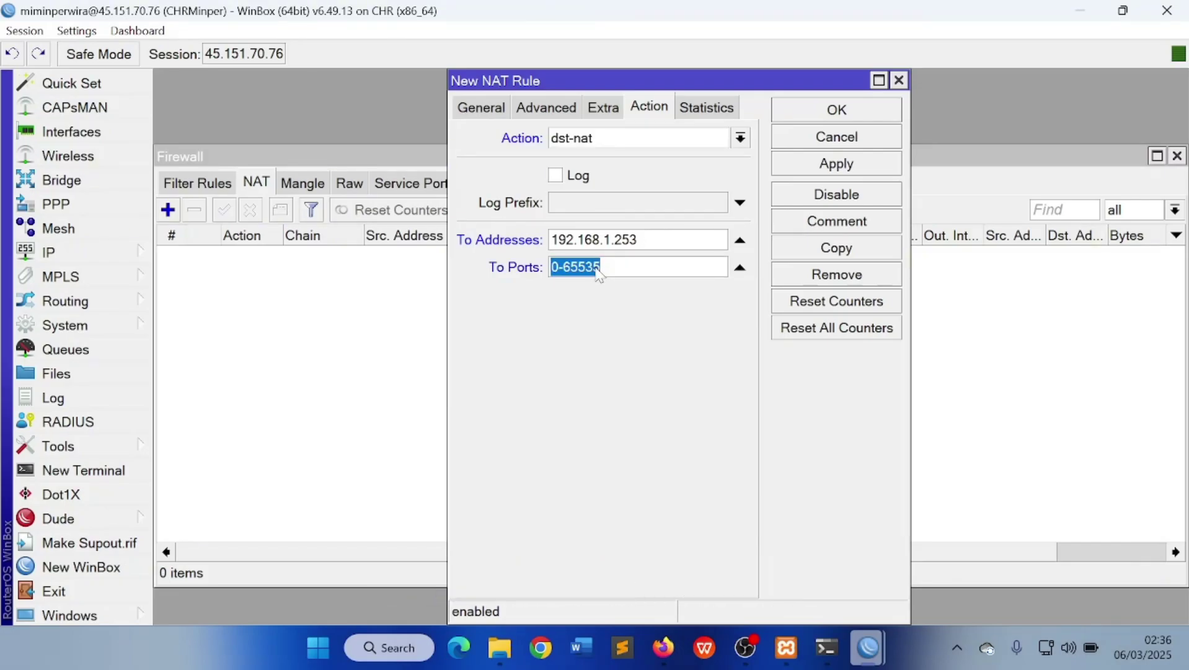
type("80")
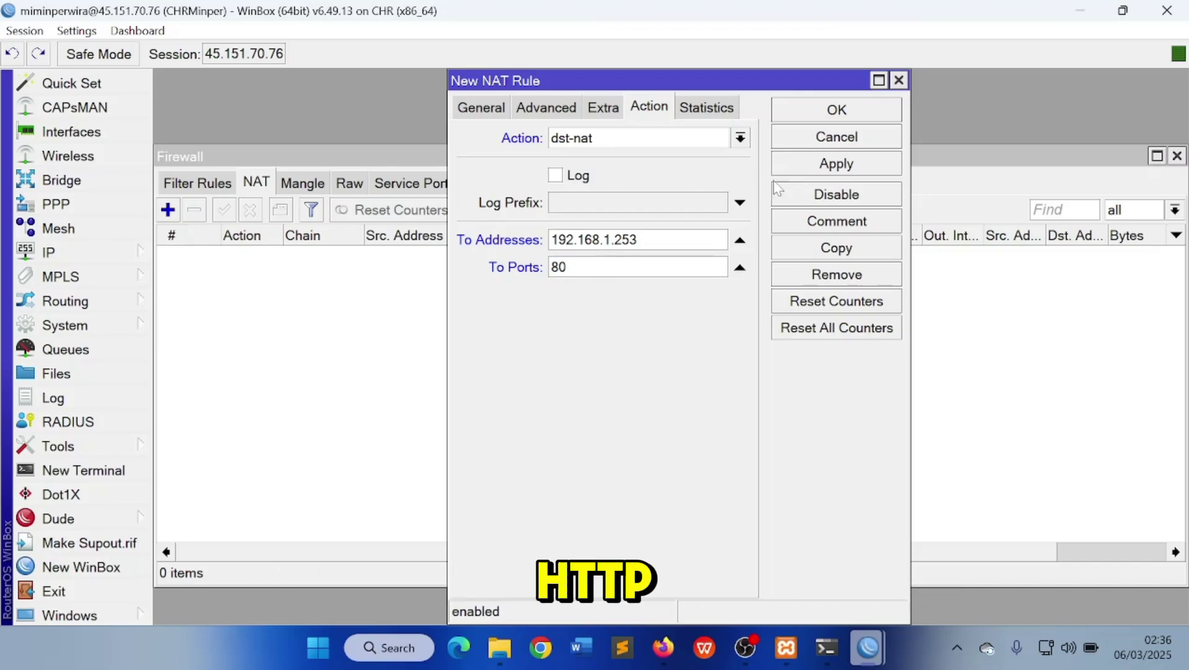
left_click(796, 164)
left_click(831, 110)
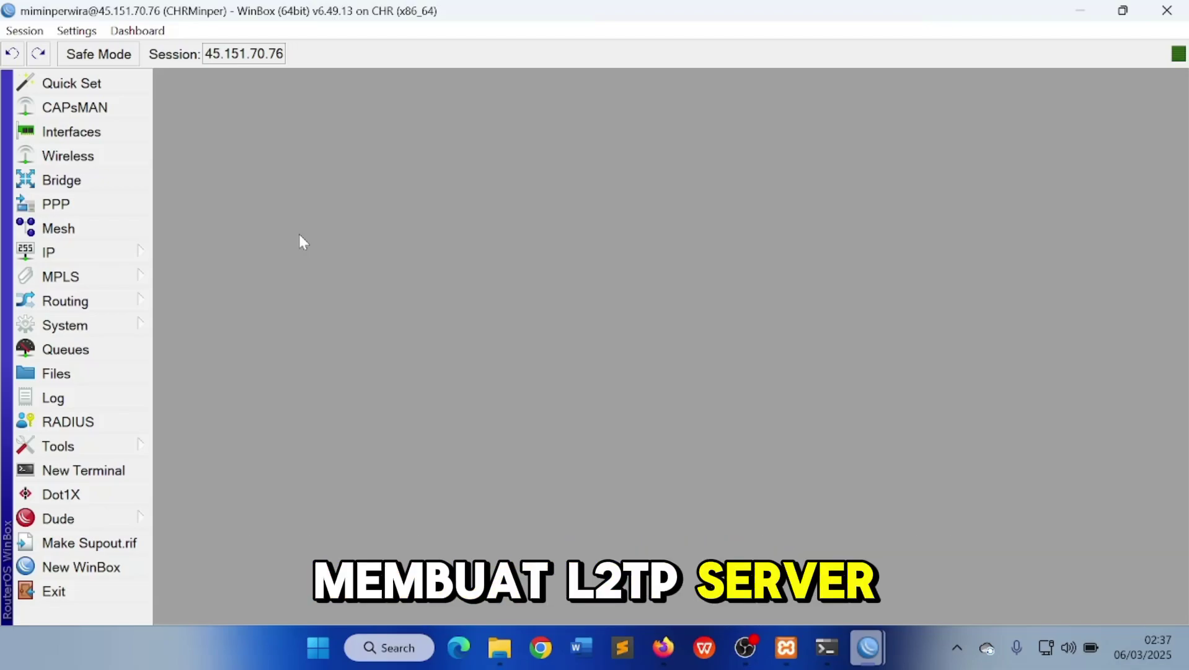
Enable the L2TP server in PPP and save the setting
left_click(83, 133)
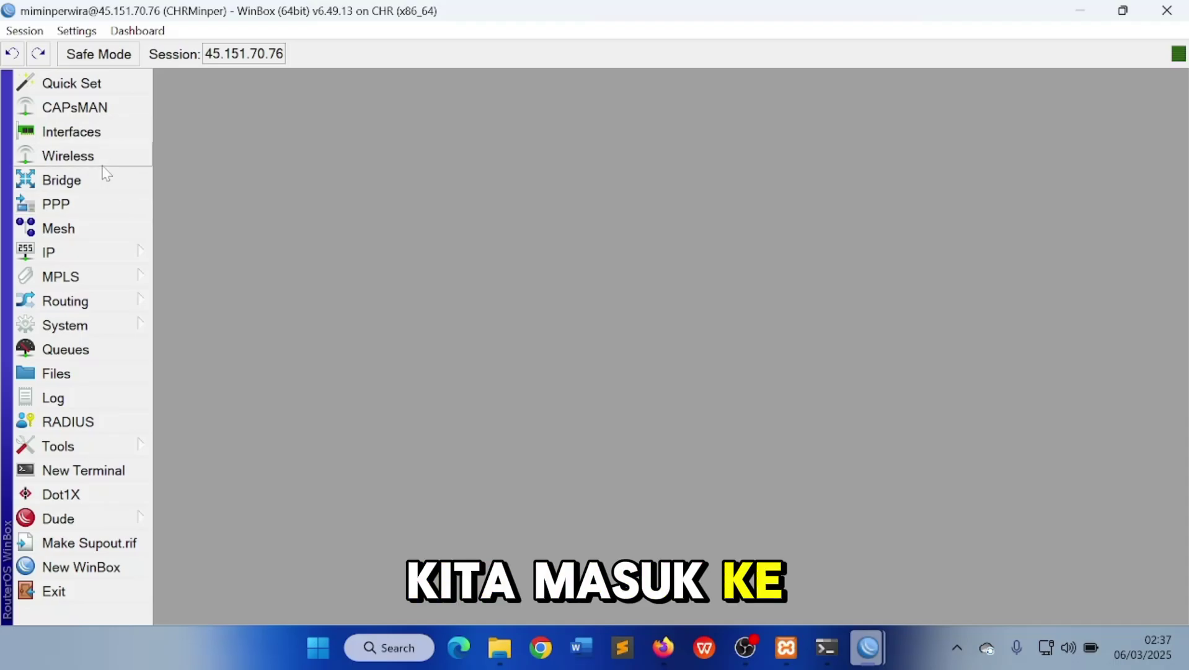
left_click(118, 204)
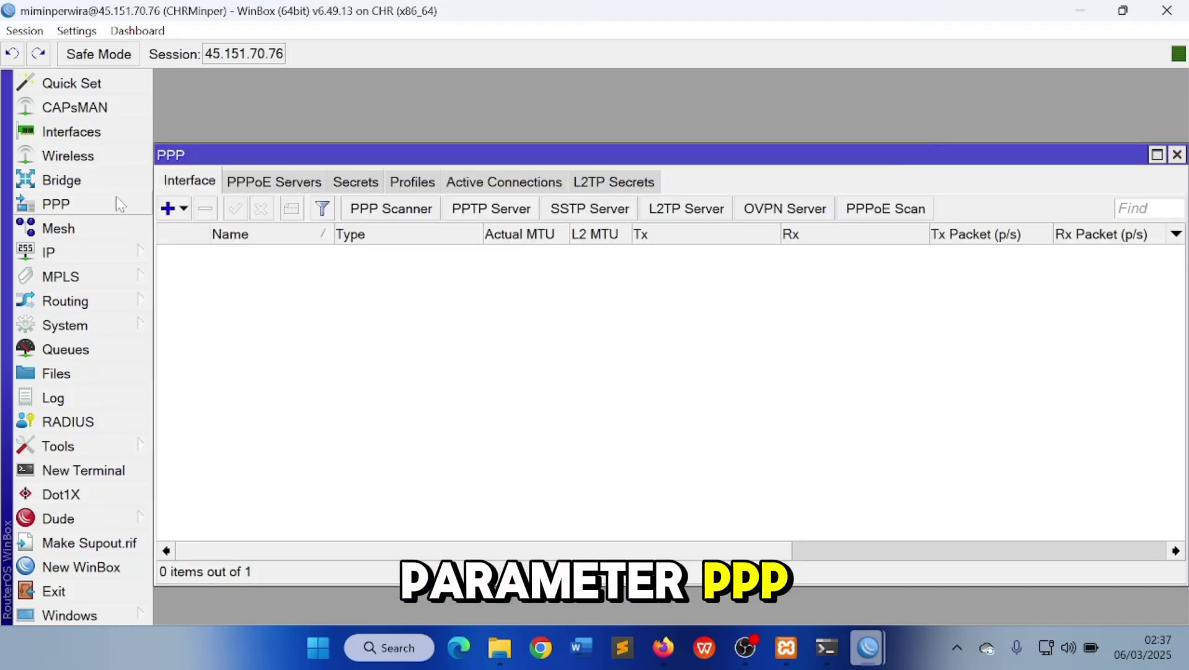
left_click(692, 211)
left_click(614, 170)
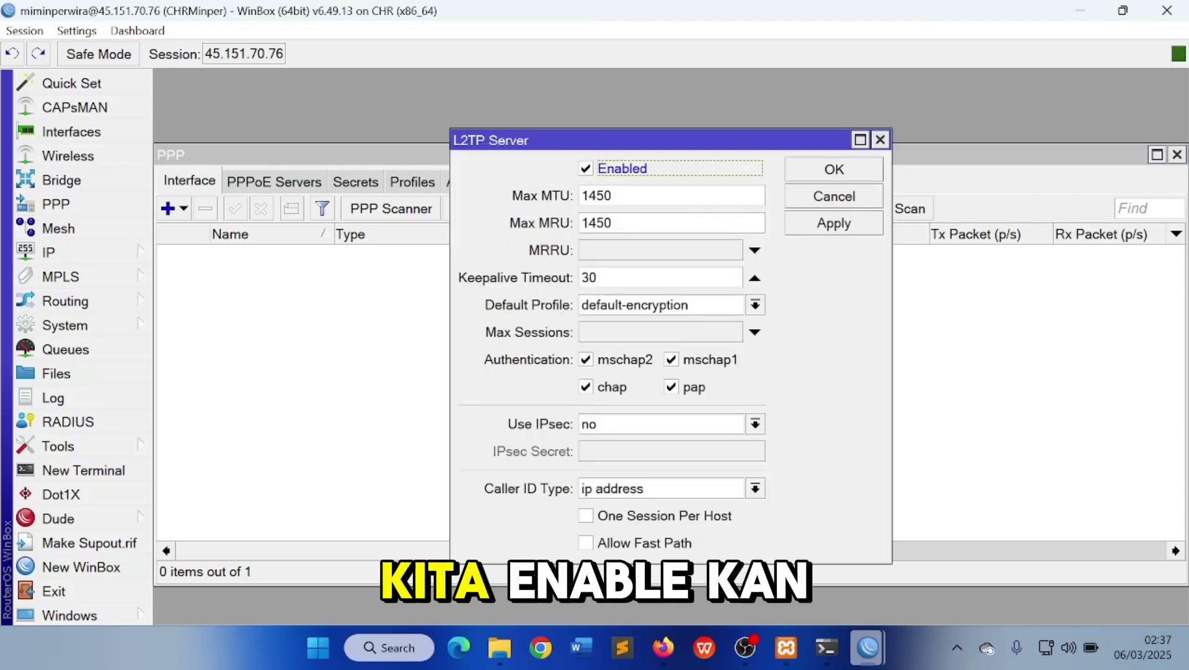
left_click(796, 226)
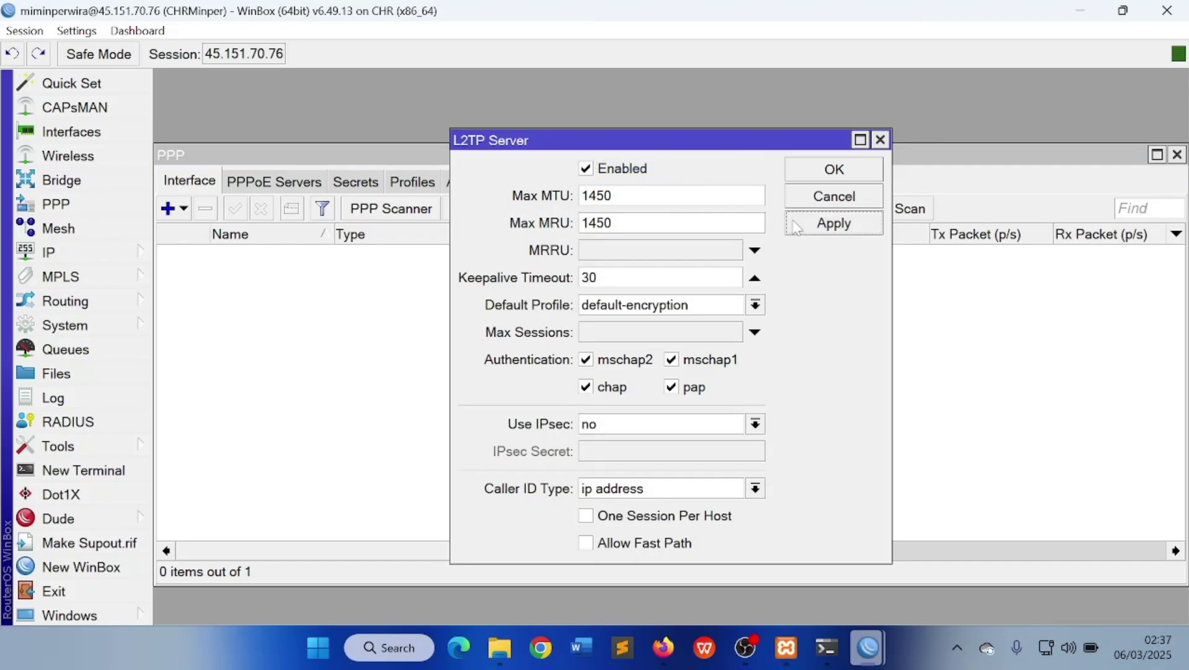
left_click(803, 176)
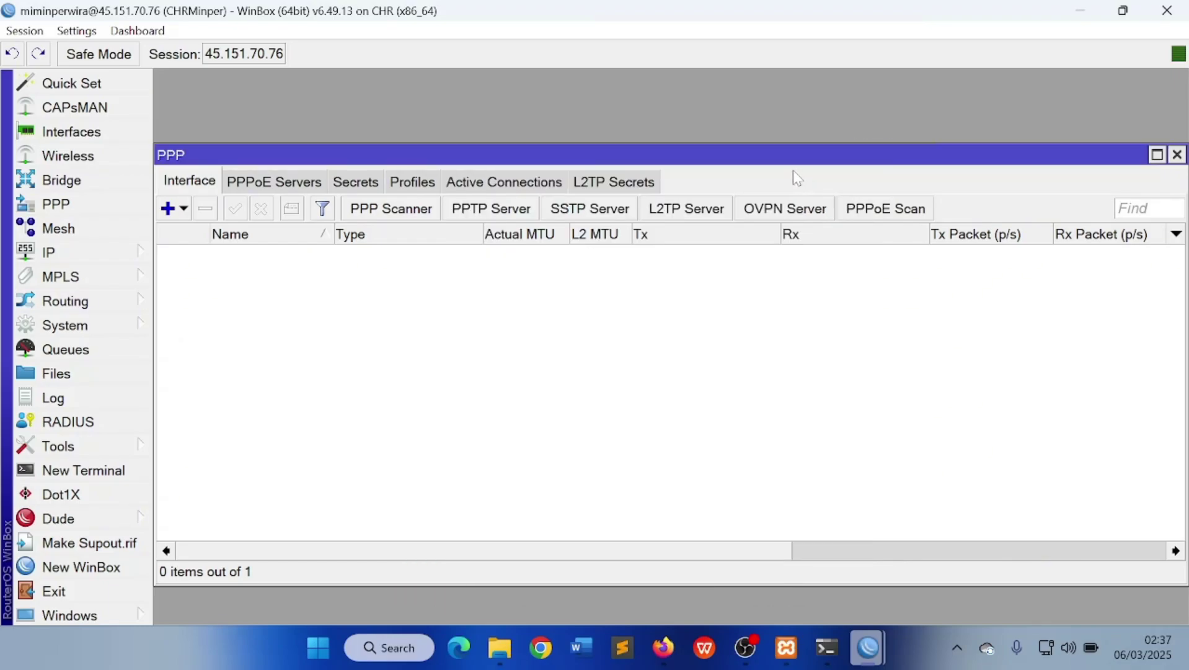
Set the L2TP server's Use IPsec to no and save the server settings
left_click(711, 208)
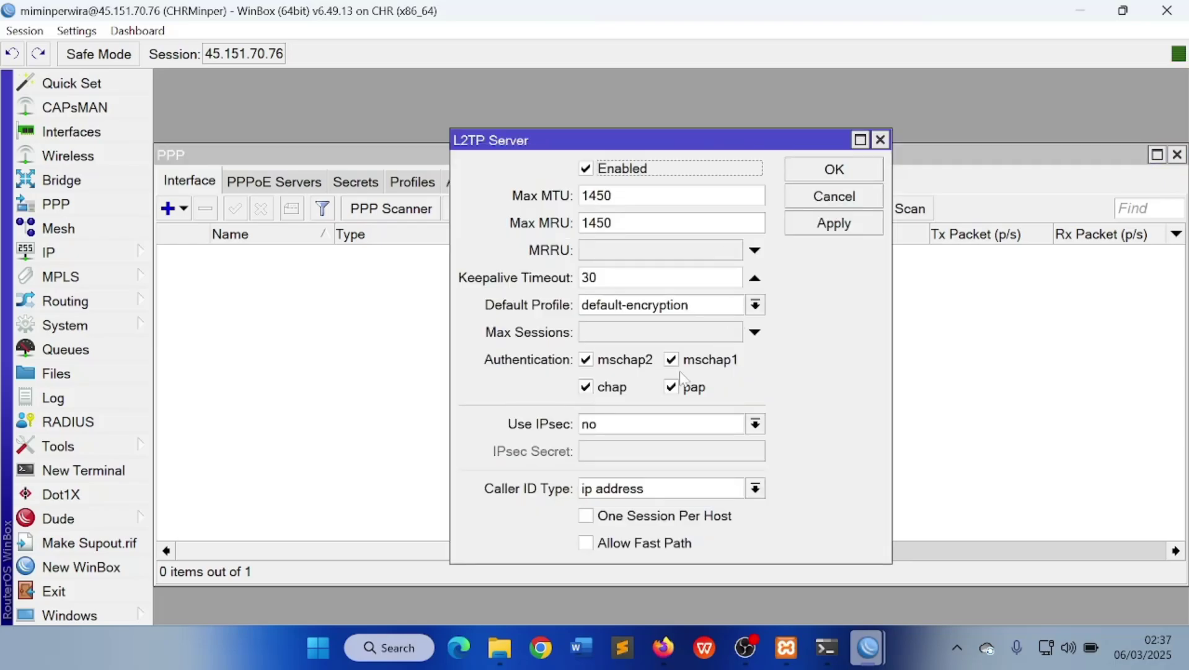
left_click(737, 427)
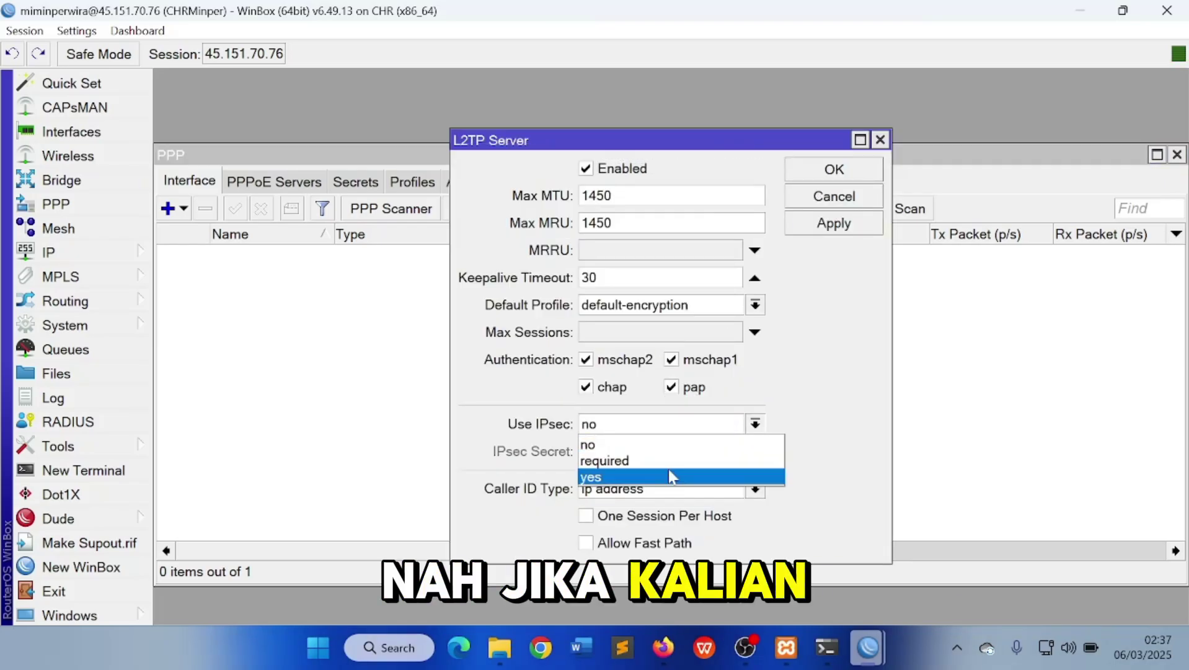
left_click(682, 477)
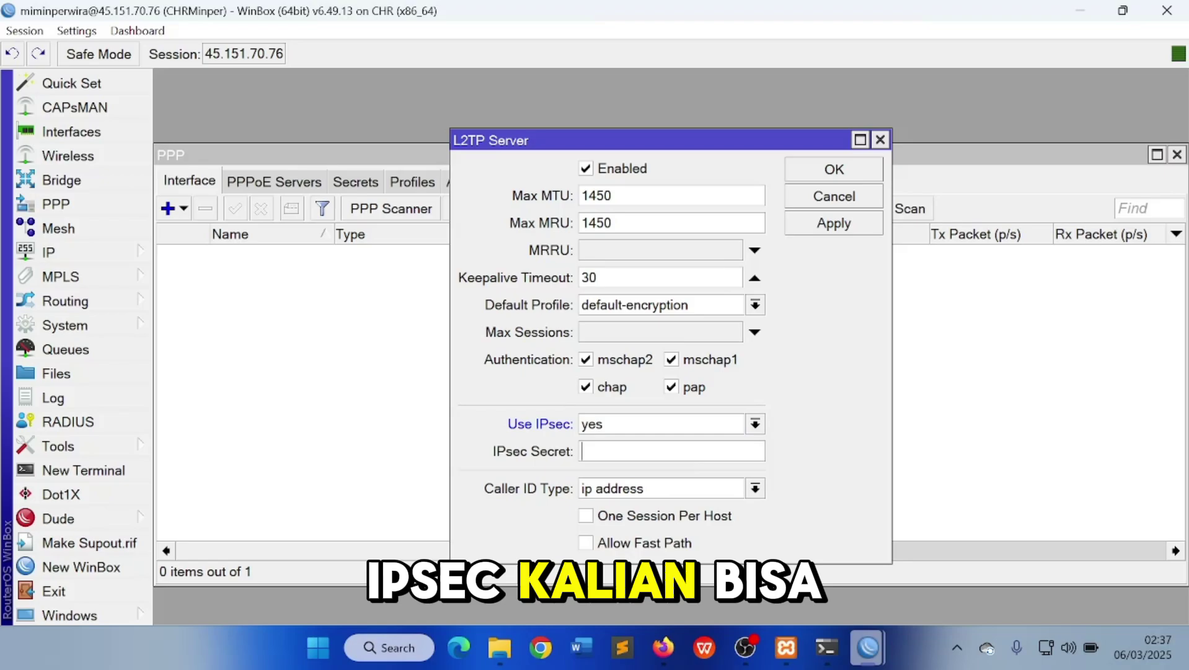
left_click(708, 427)
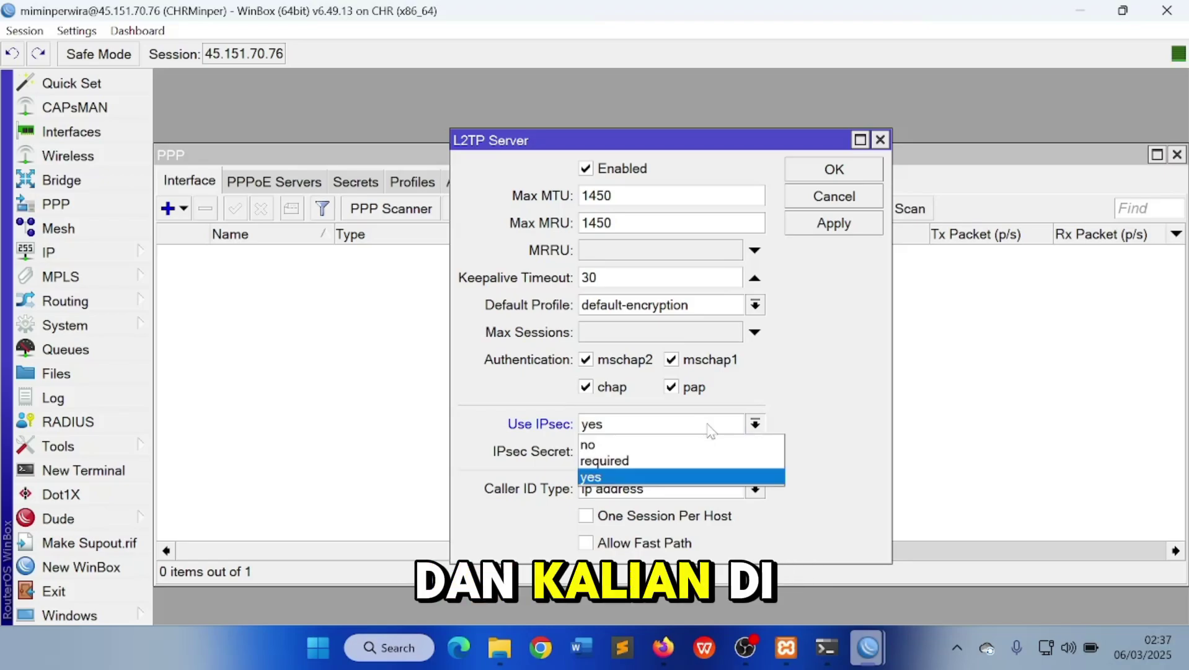
left_click(713, 445)
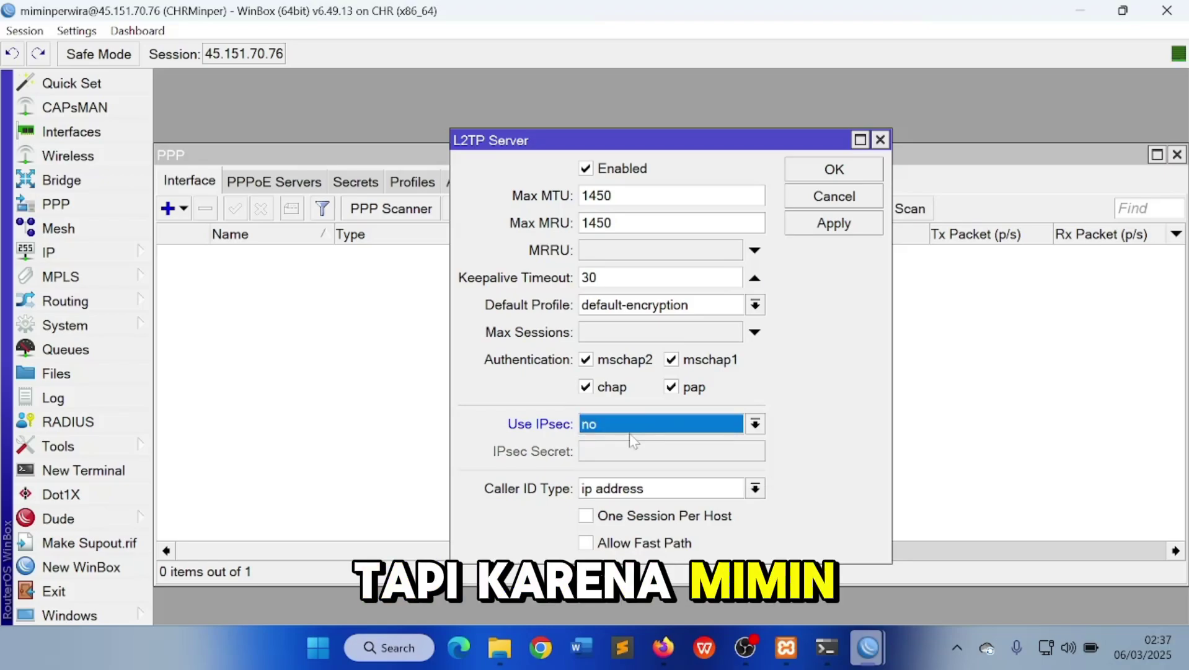
left_click(708, 424)
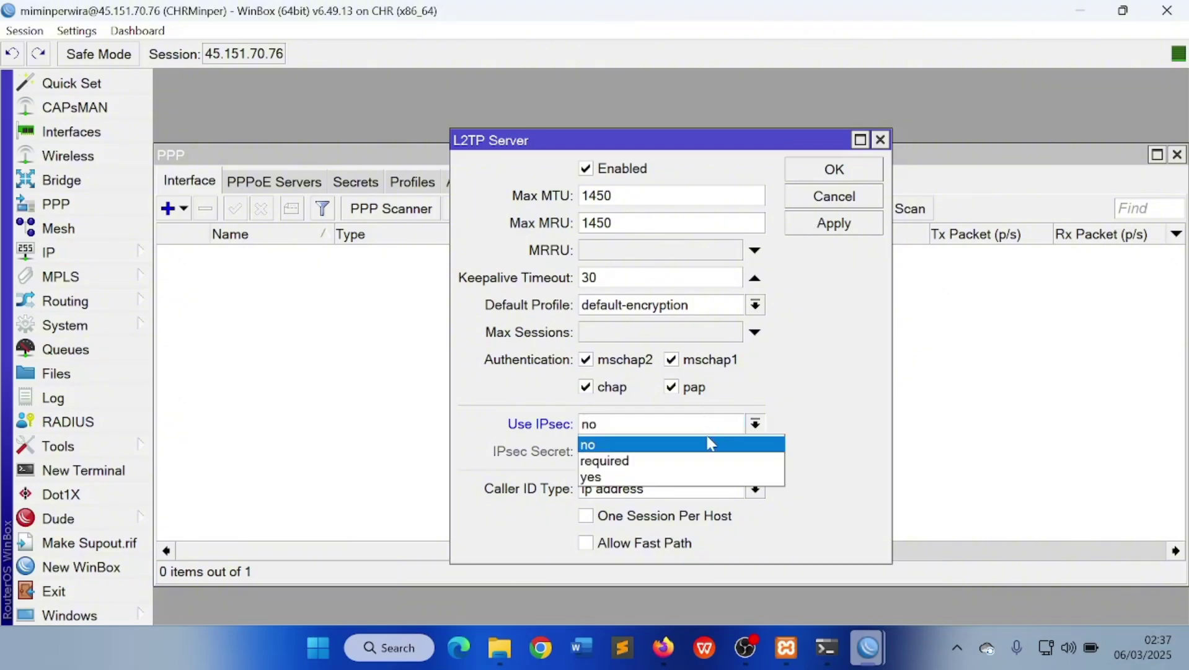
left_click(703, 475)
left_click(672, 451)
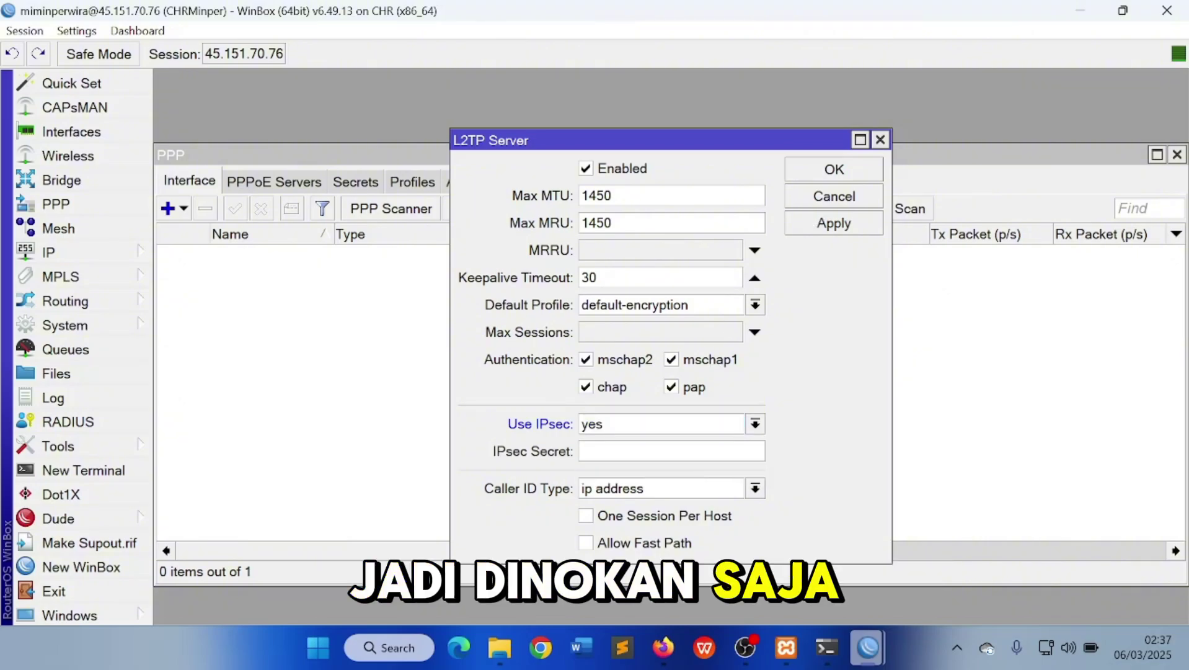
type("***")
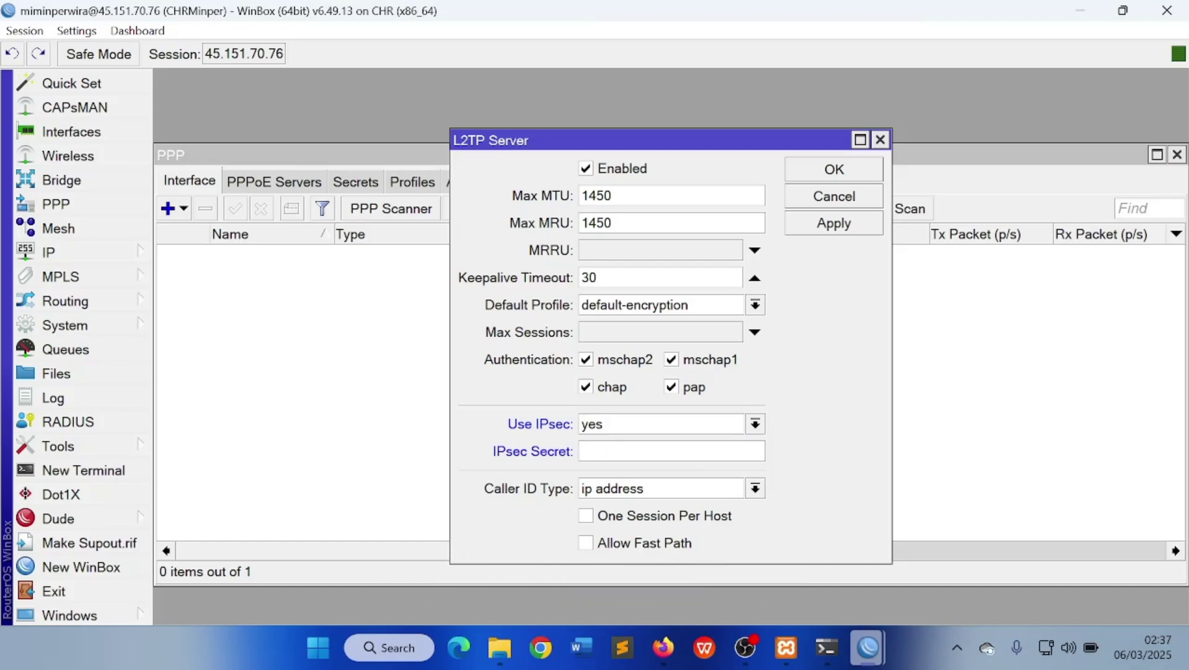
left_click(725, 424)
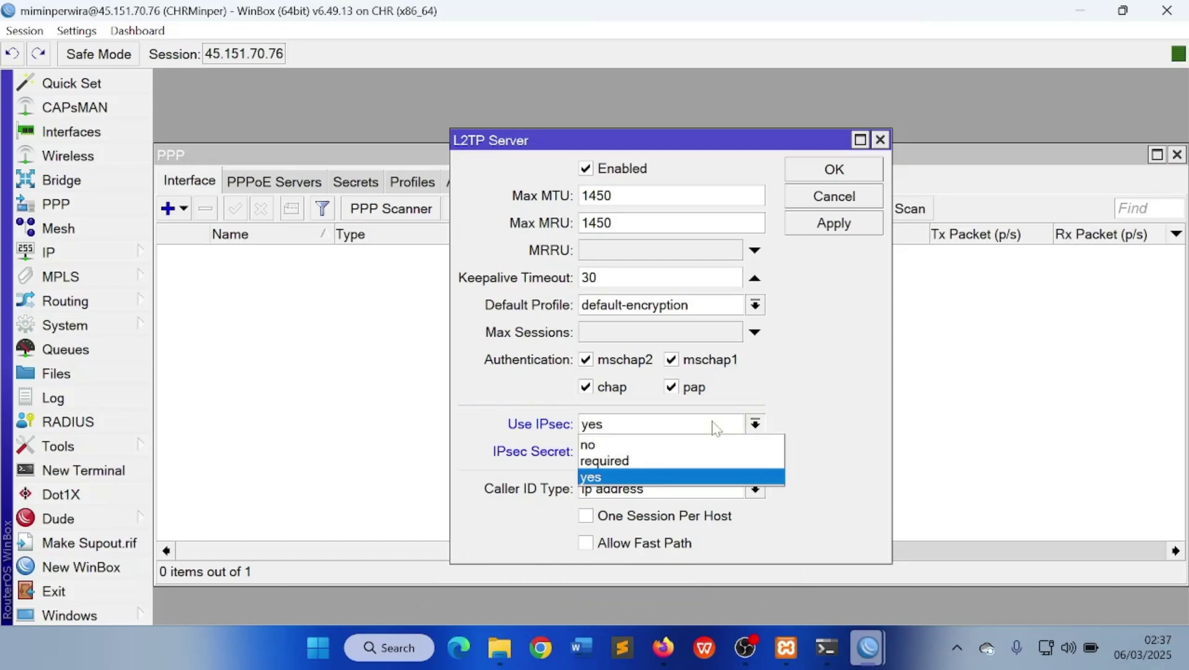
left_click(662, 443)
left_click(834, 170)
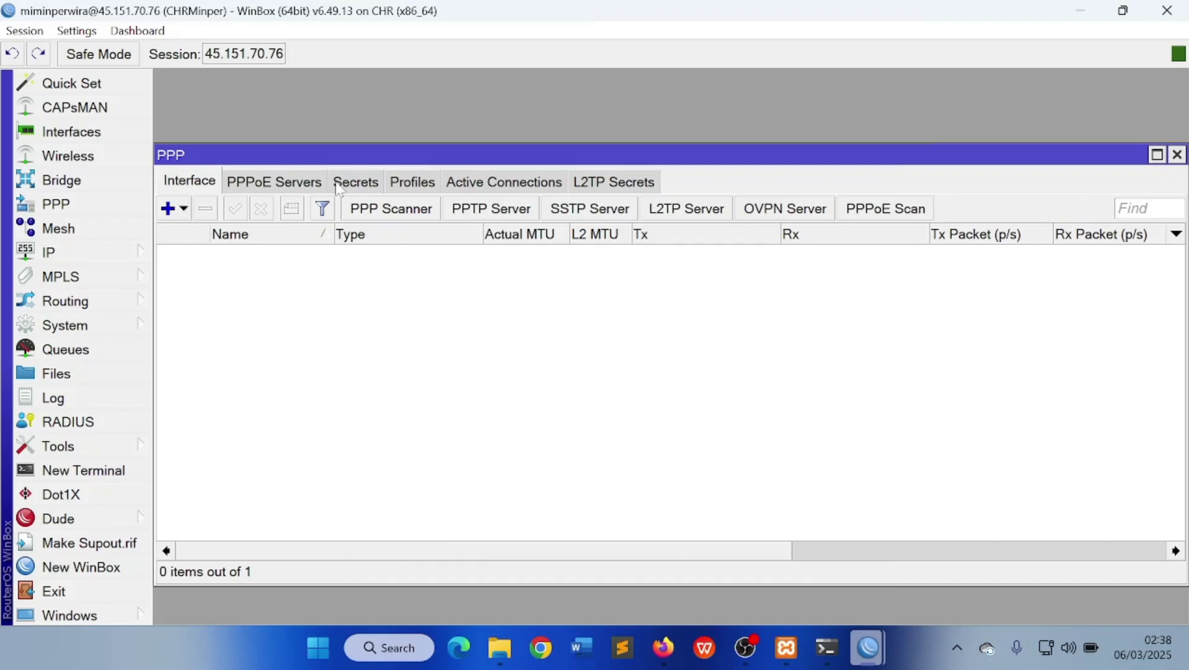
Add an L2TP Server Binding named l2tp-mimin, then show the Secrets list
left_click(178, 211)
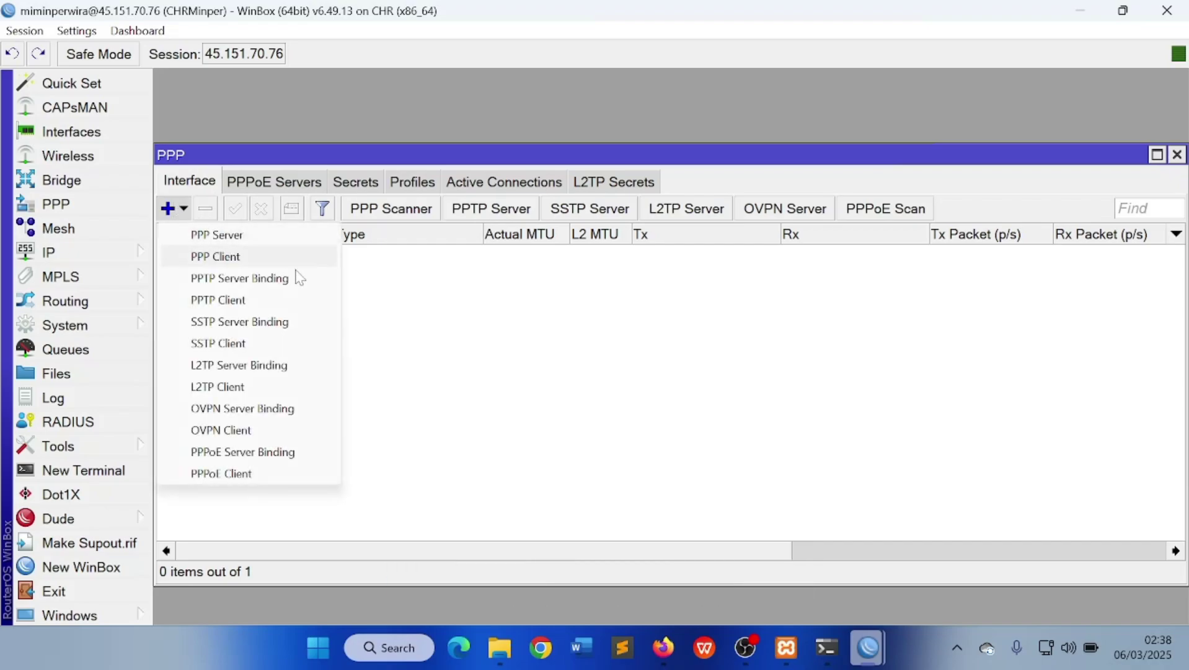
left_click(228, 367)
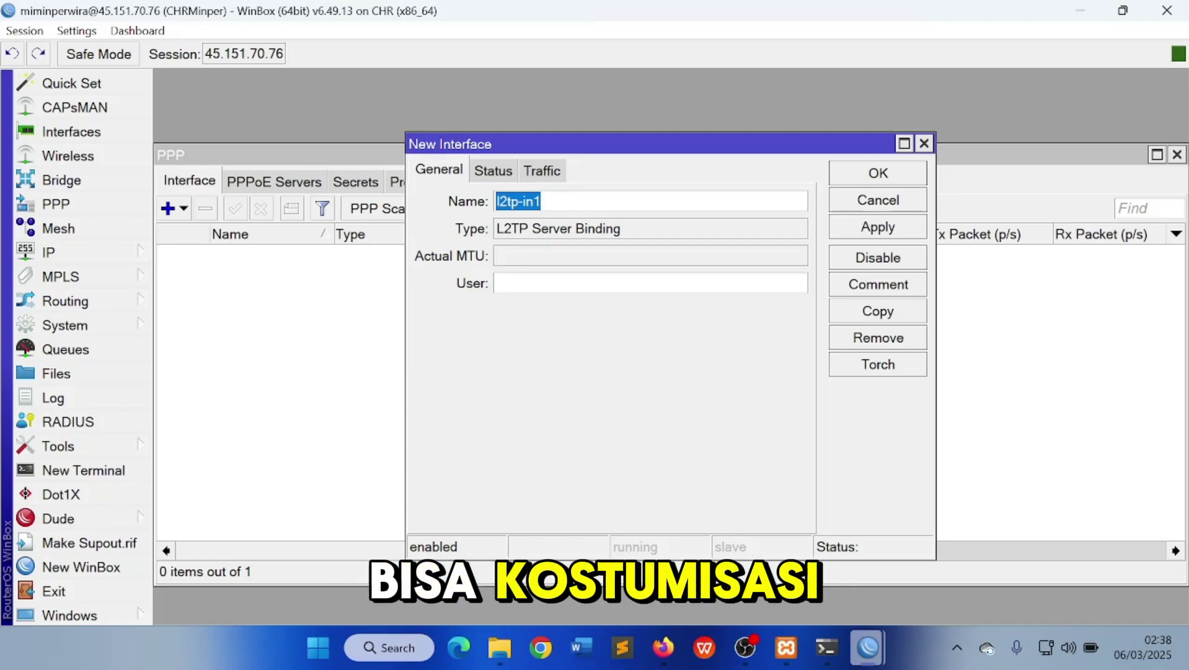
key("BackSpace")
type("l2")
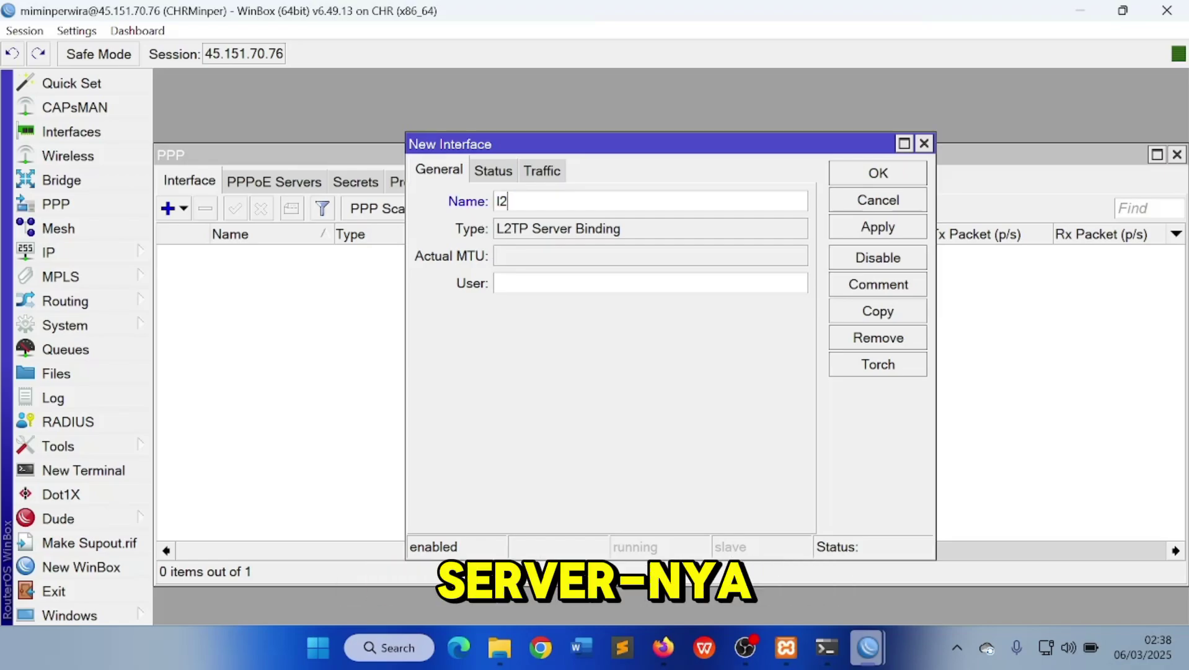
type("tp-mimin")
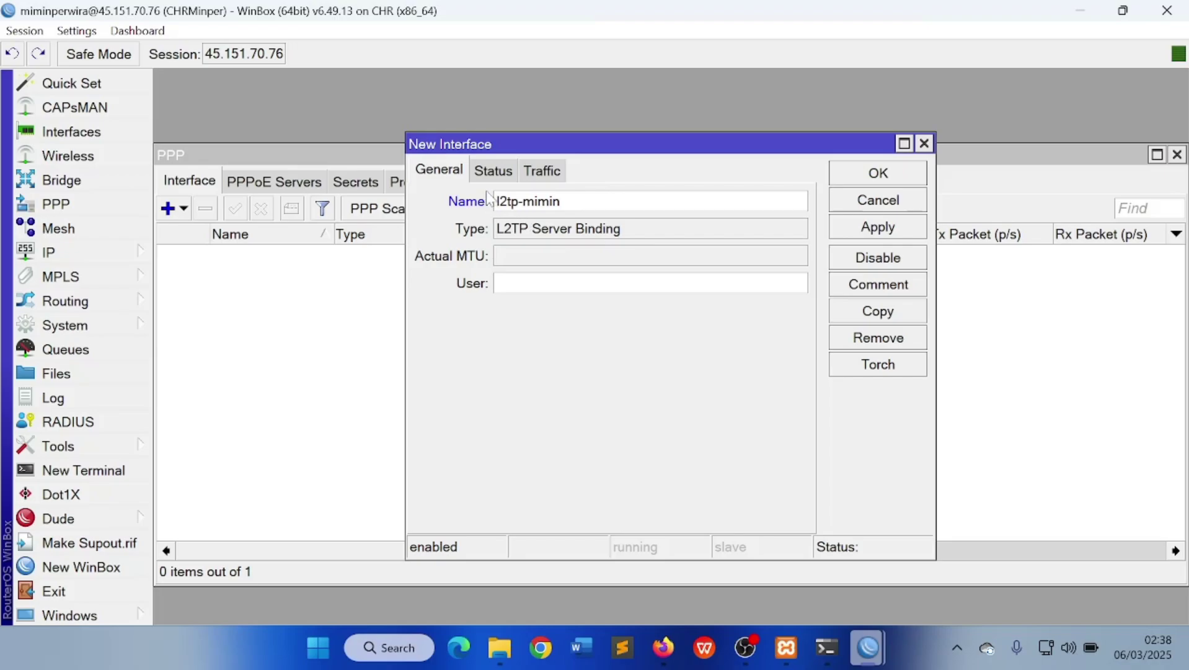
left_click(874, 225)
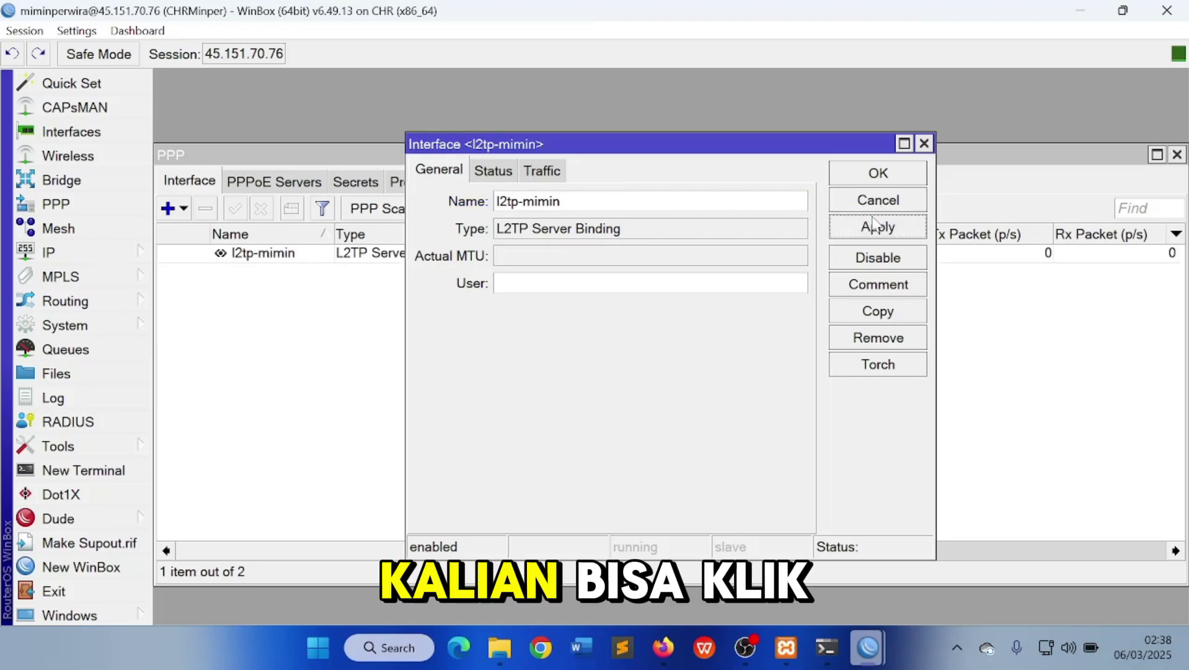
left_click(878, 173)
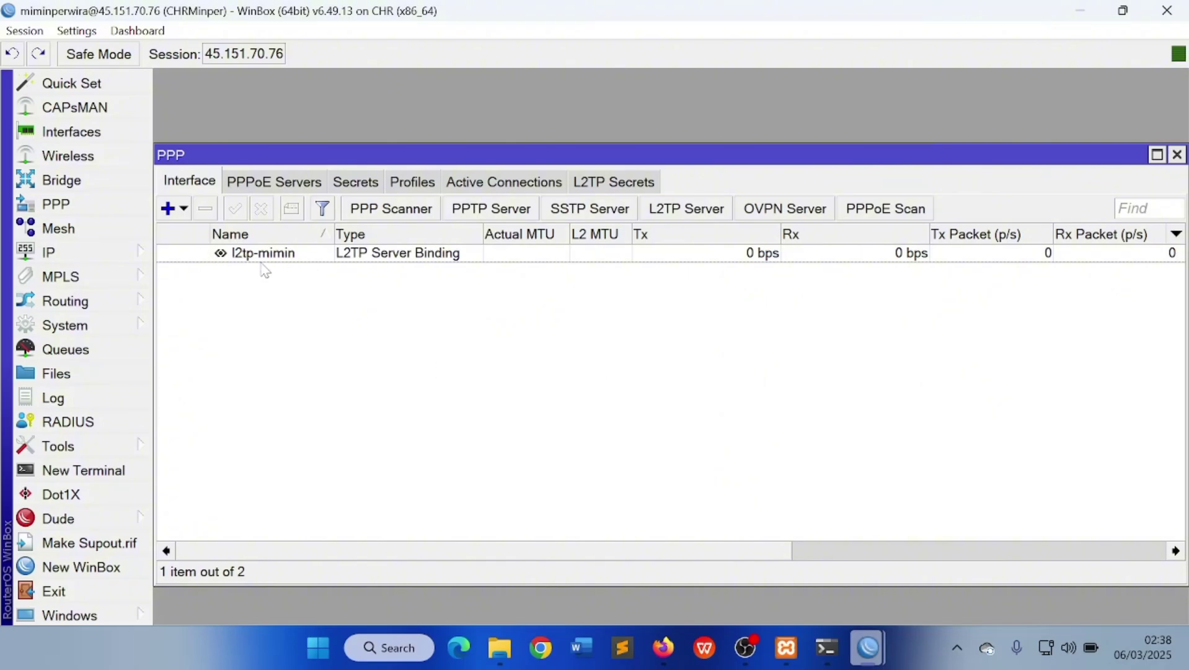
left_click(360, 184)
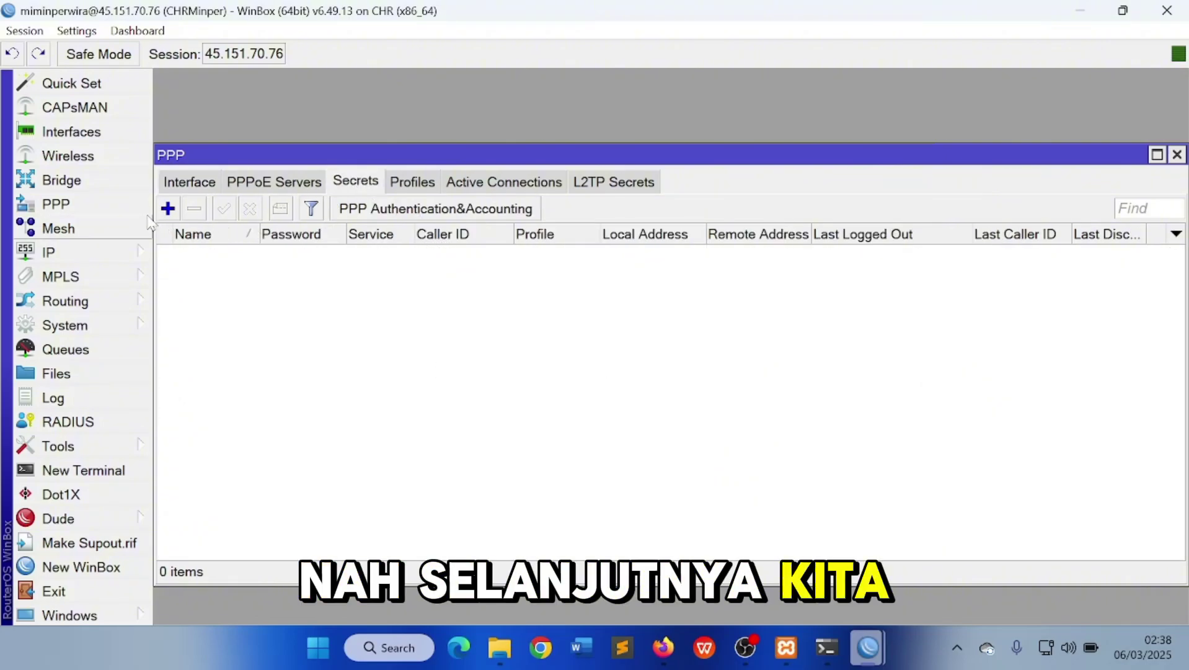
Create PPP secret usermimin with its password, l2tp service and default-encryption profile
left_click(167, 209)
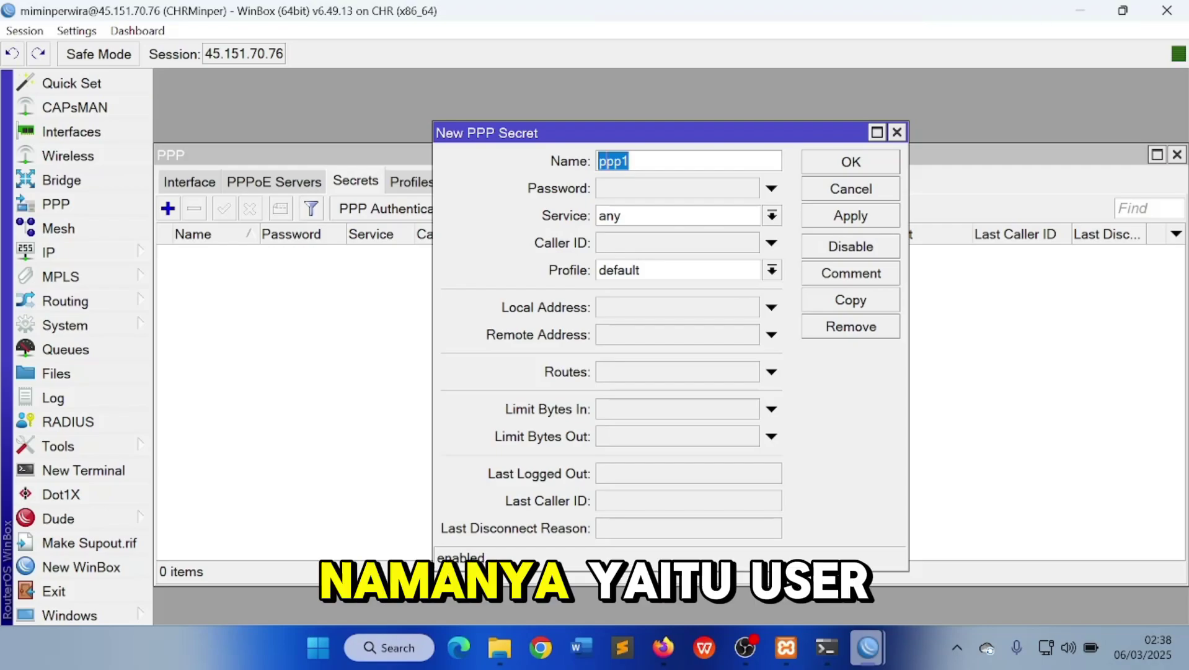
type("usermimin")
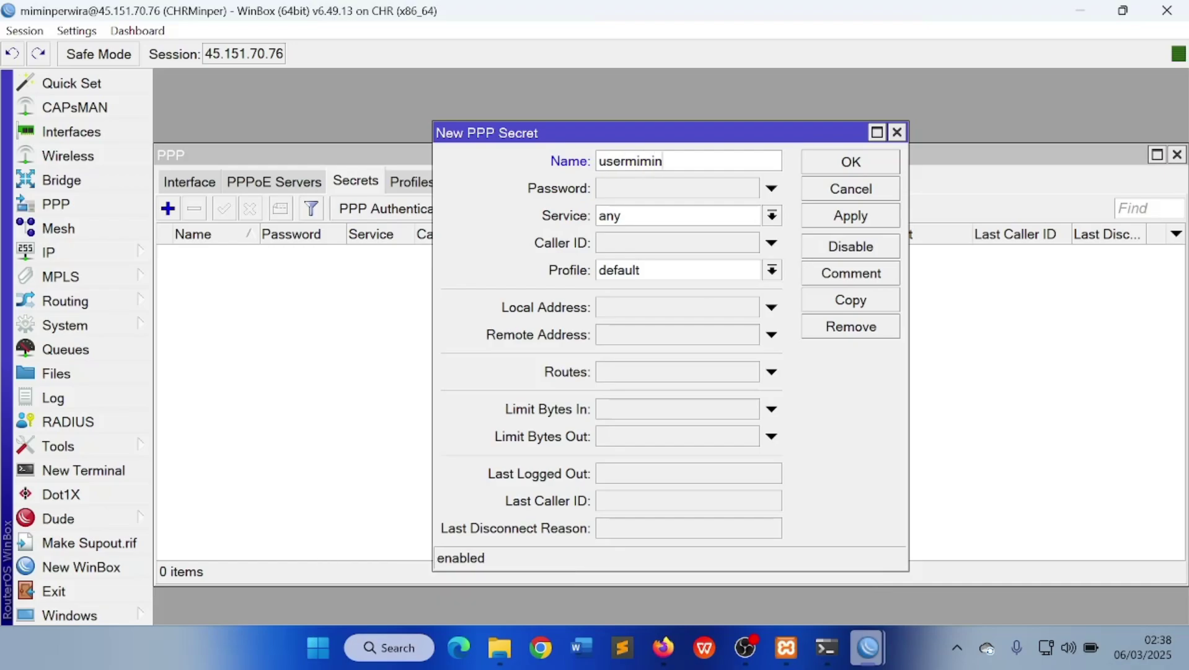
left_click(645, 189)
type("******")
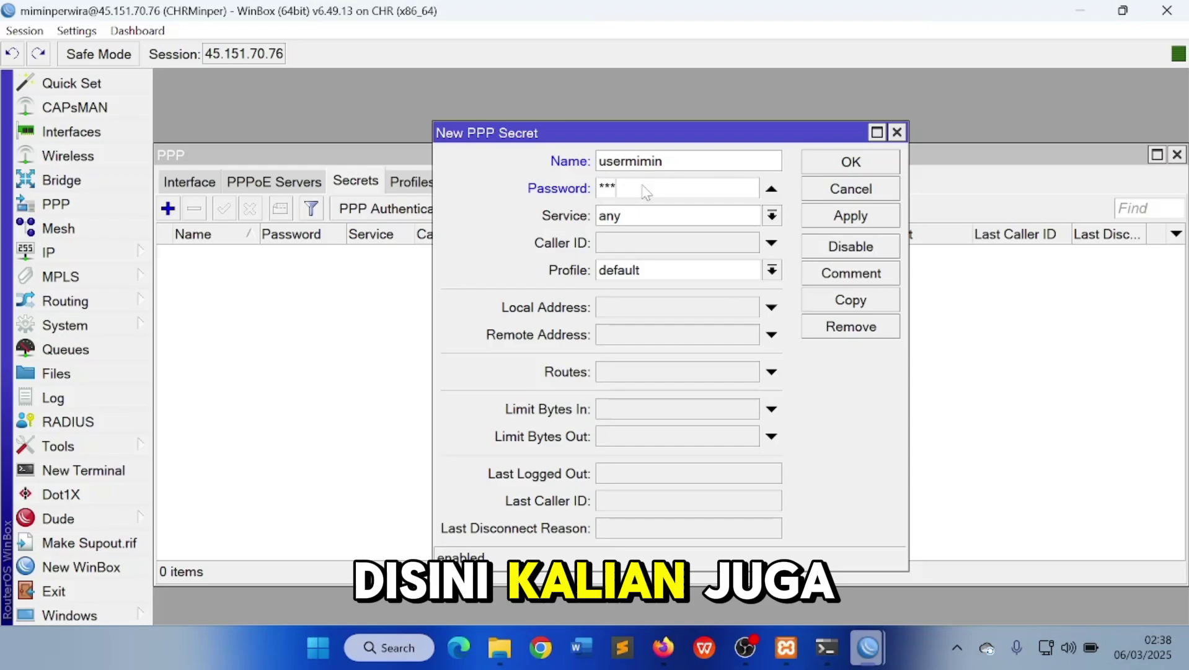
left_click(688, 217)
left_click(666, 238)
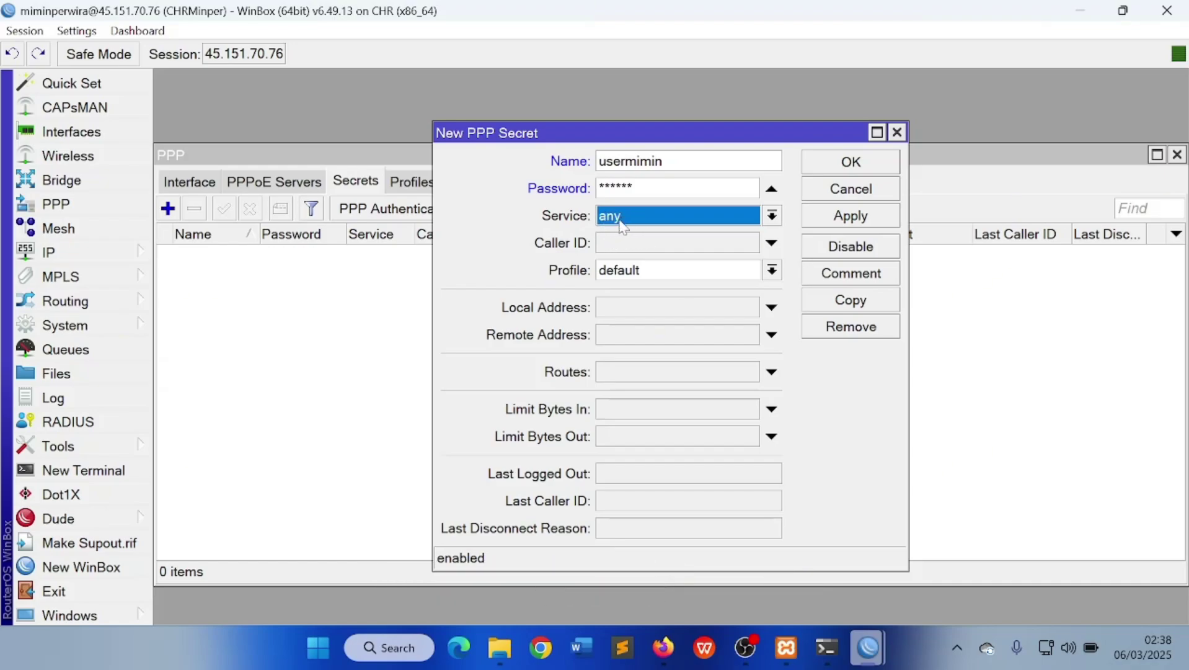
left_click(637, 217)
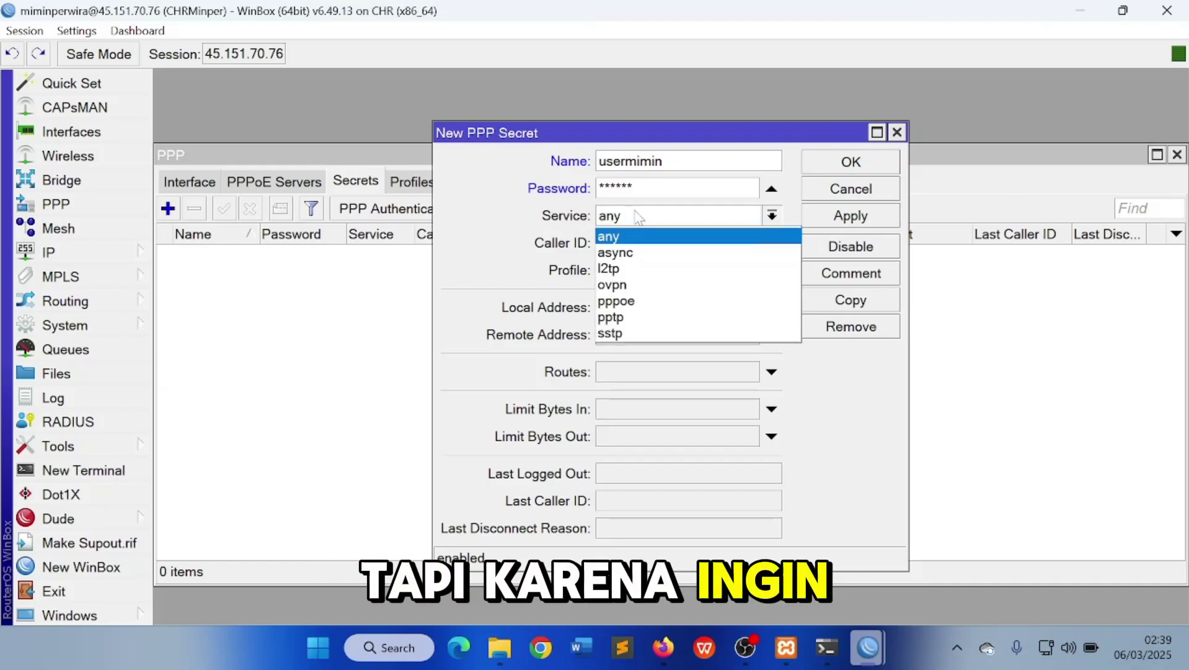
left_click(620, 268)
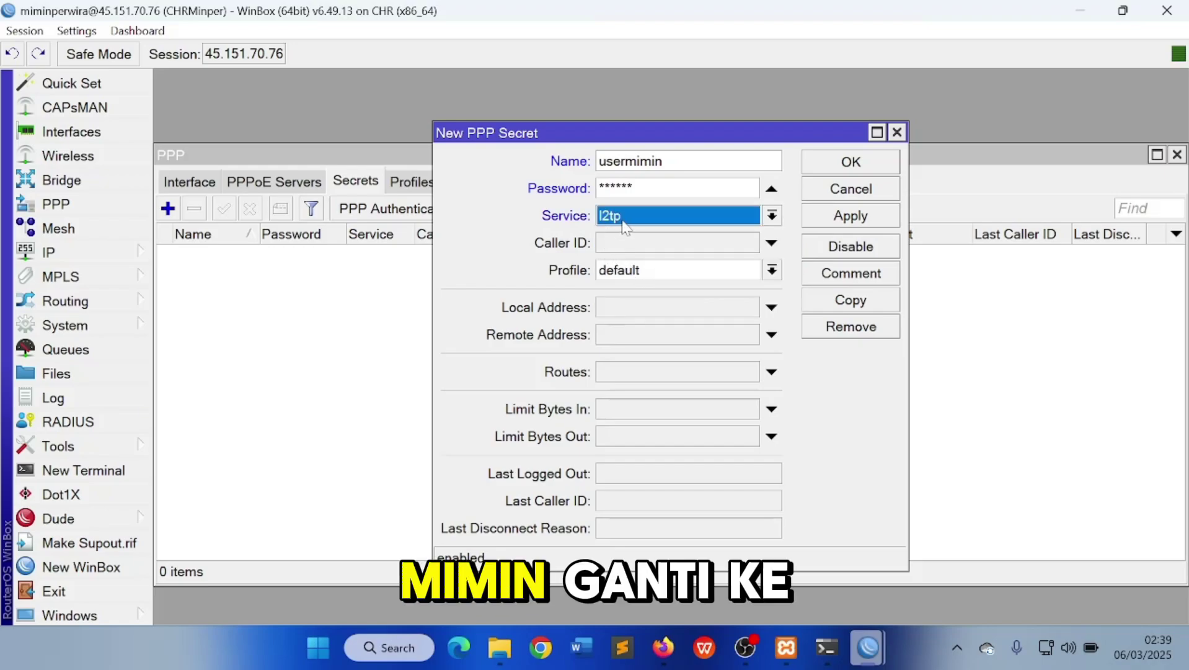
left_click(640, 276)
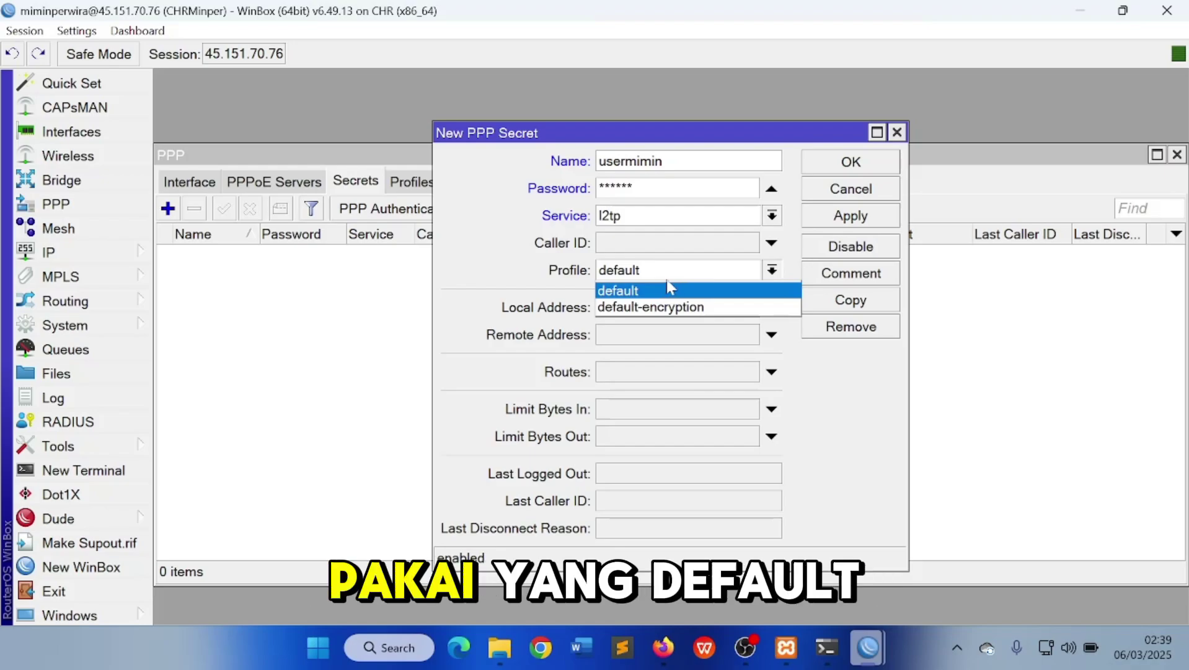
left_click(636, 307)
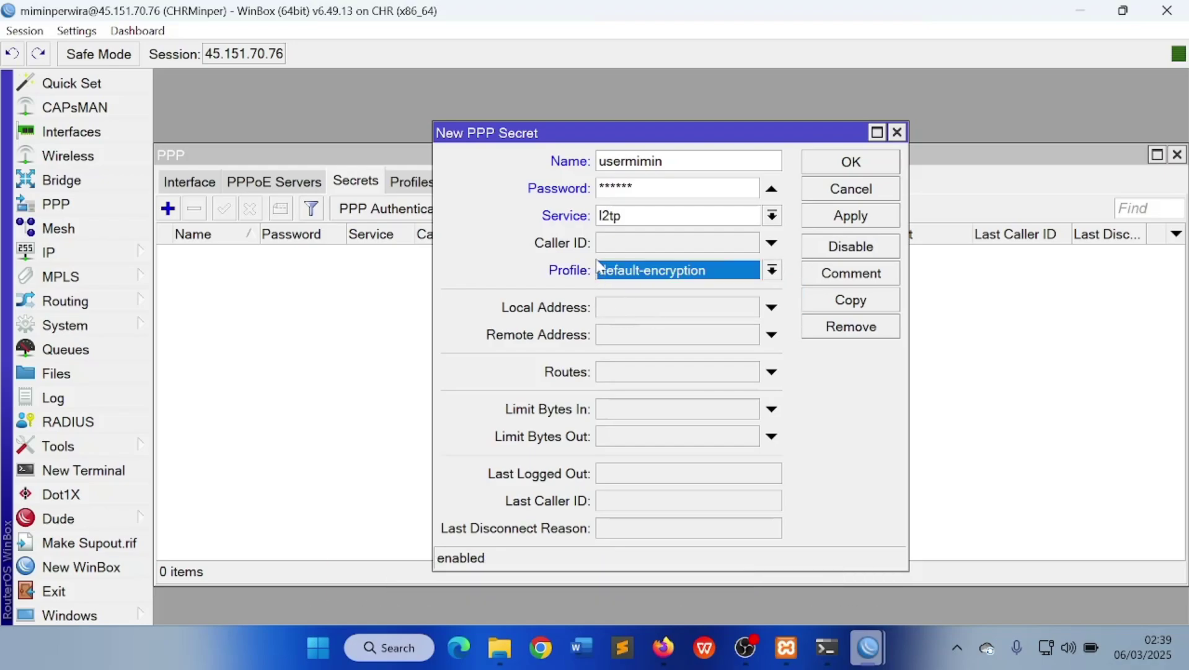
Give the secret local address 10.10.10.1 and remote 10.10.10.2, save it, and close PPP
left_click(682, 308)
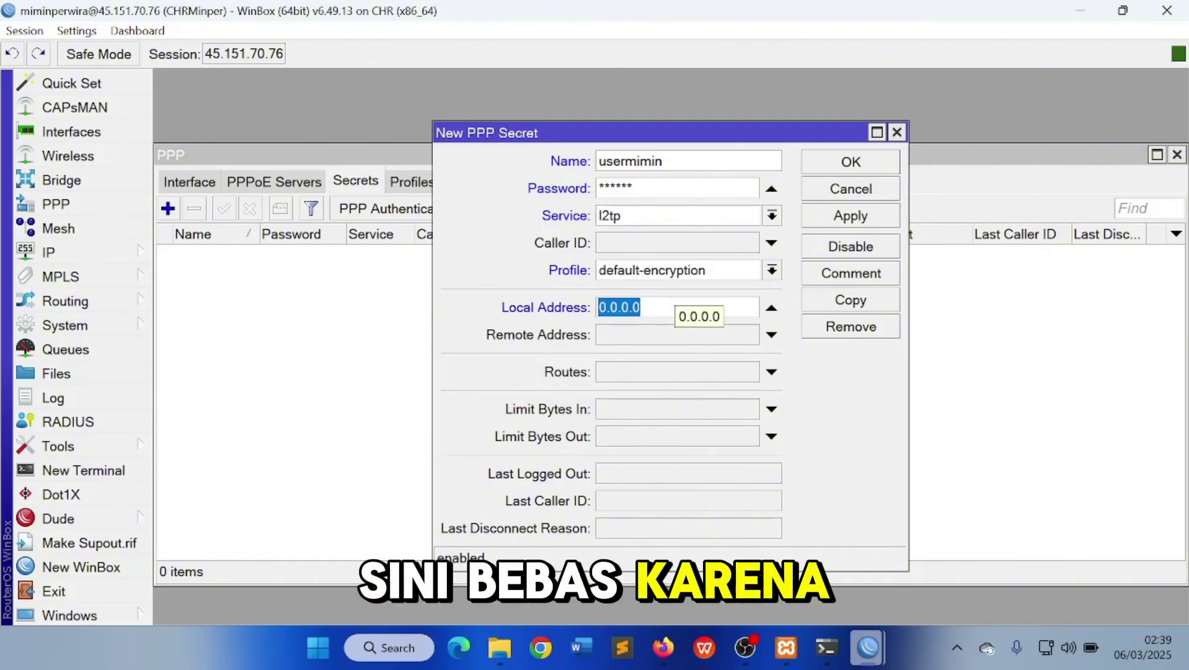
type("10.10.10.1")
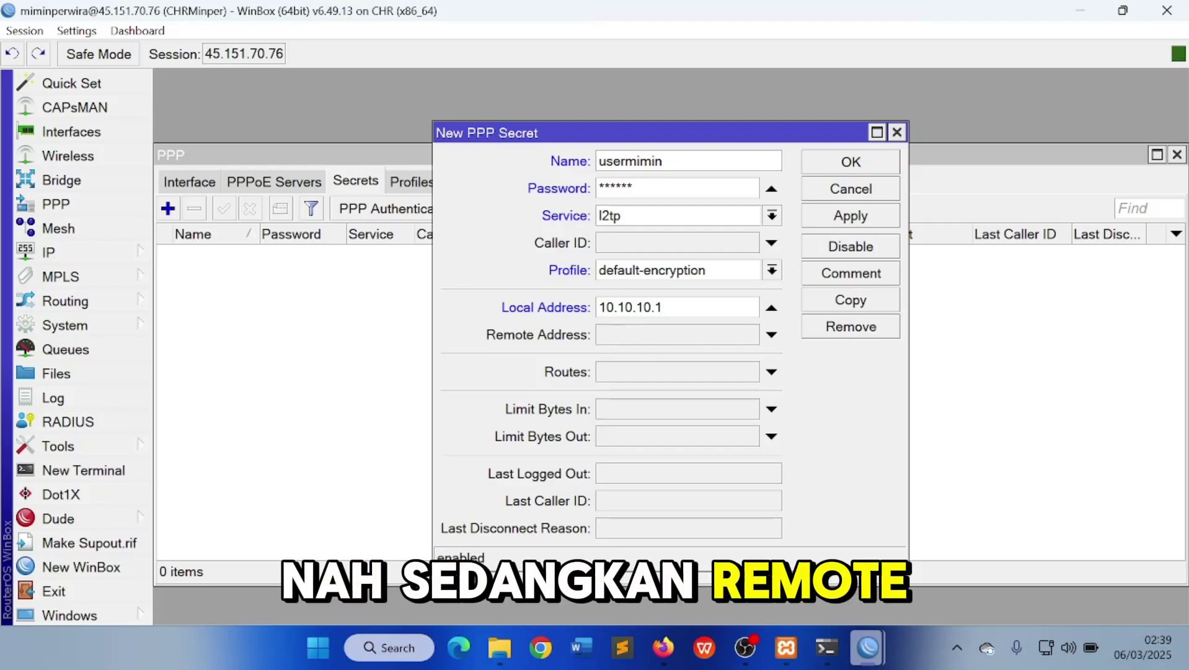
left_click(637, 338)
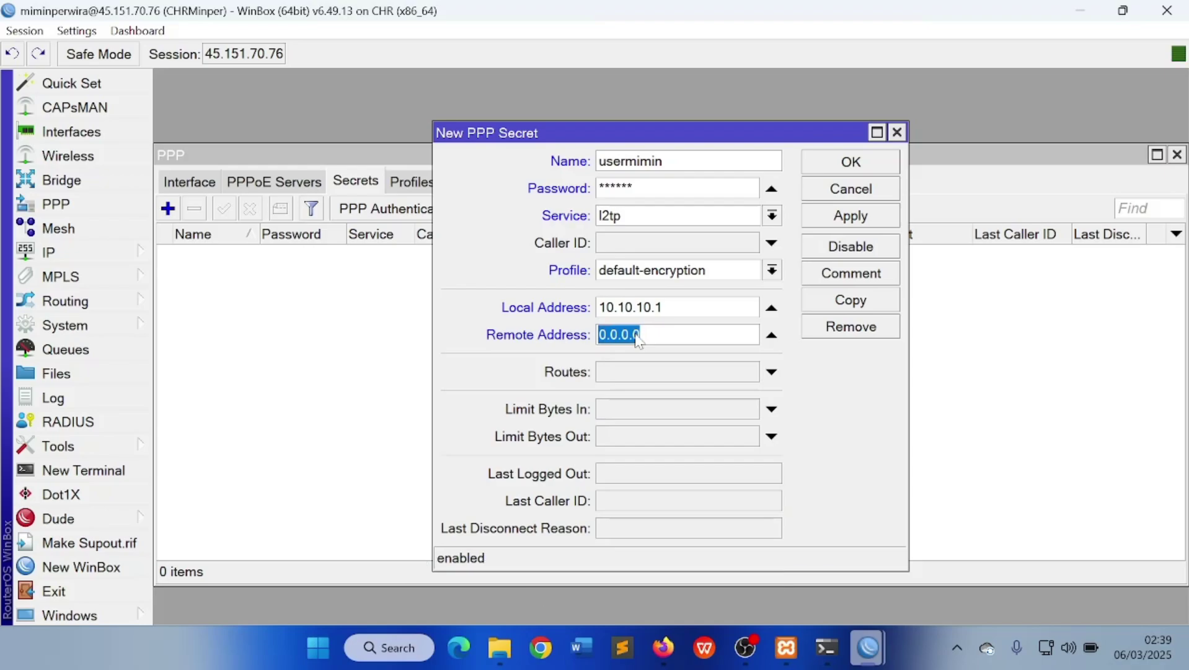
type("10.1")
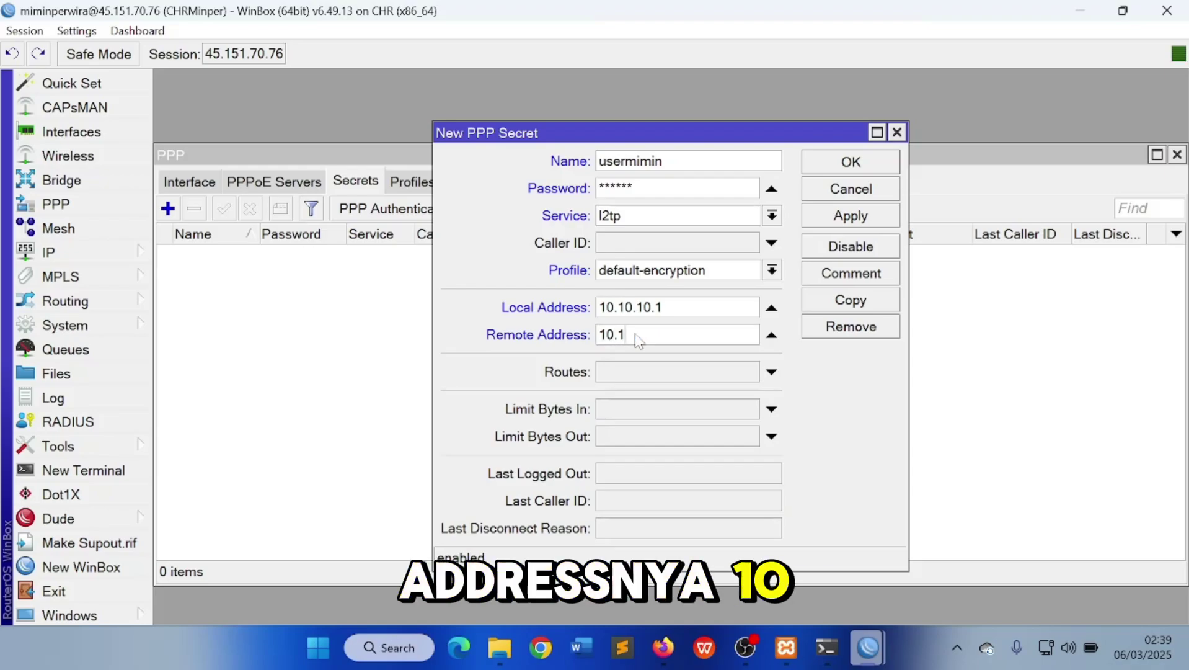
type("0.10.2")
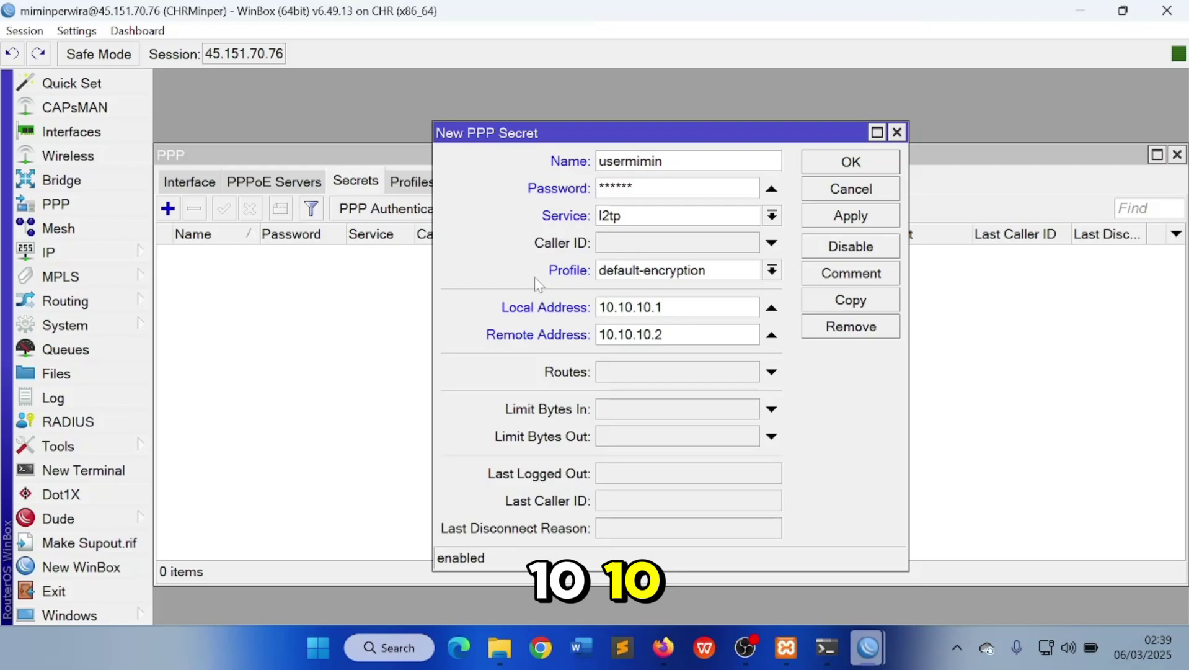
left_click(838, 217)
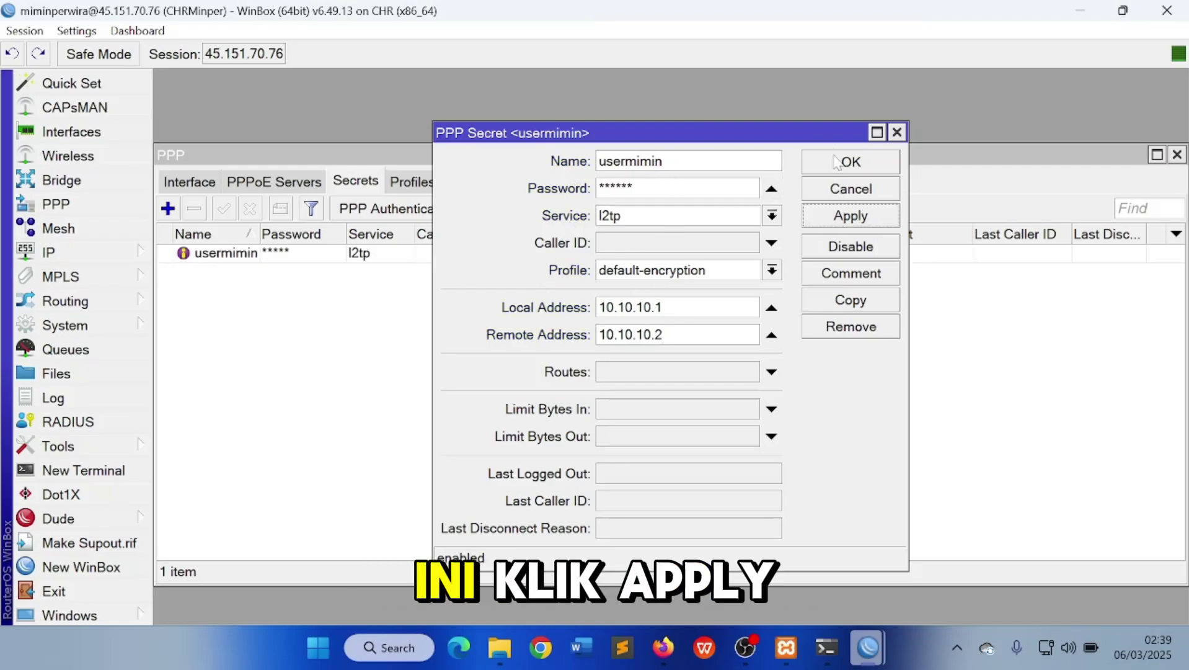
left_click(838, 163)
left_click(216, 182)
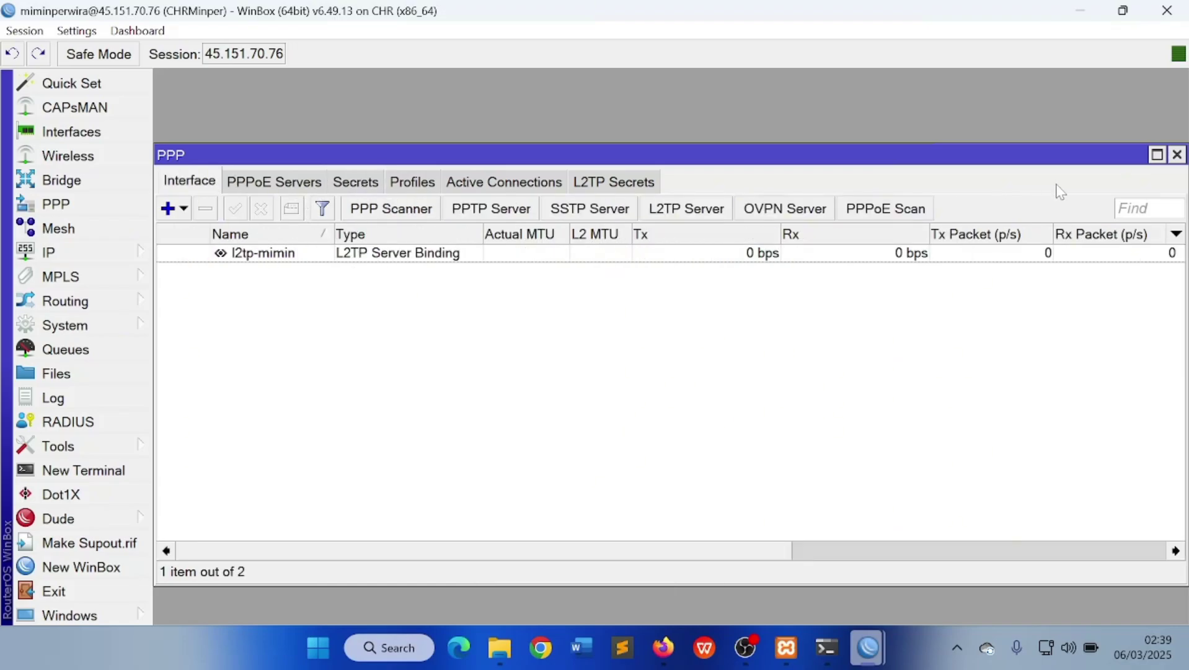
left_click(1176, 155)
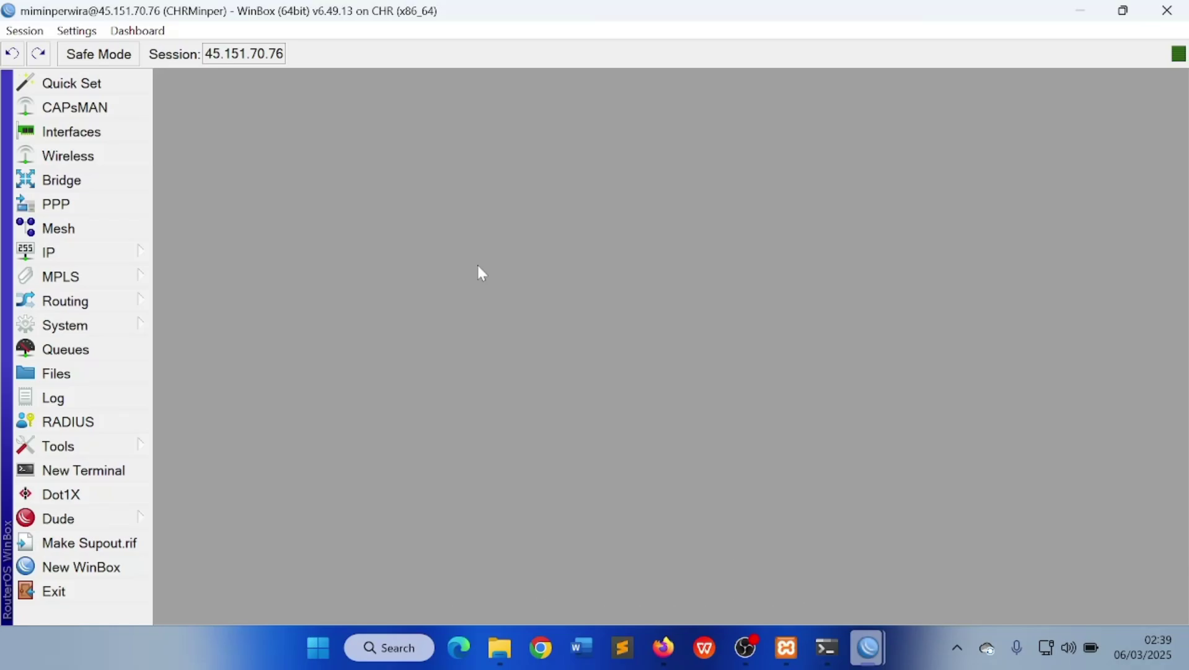
Connect WinBox to the local hAP lite router RBMinper and close its Firewall NAT window
mouse_move(868, 648)
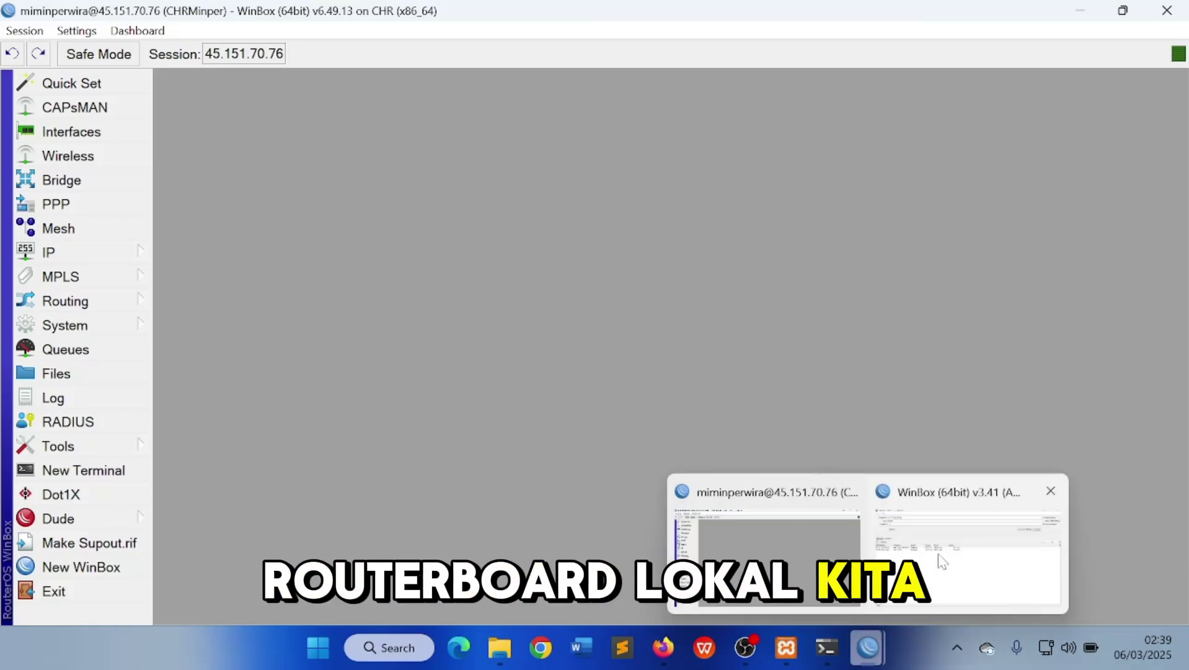
left_click(954, 533)
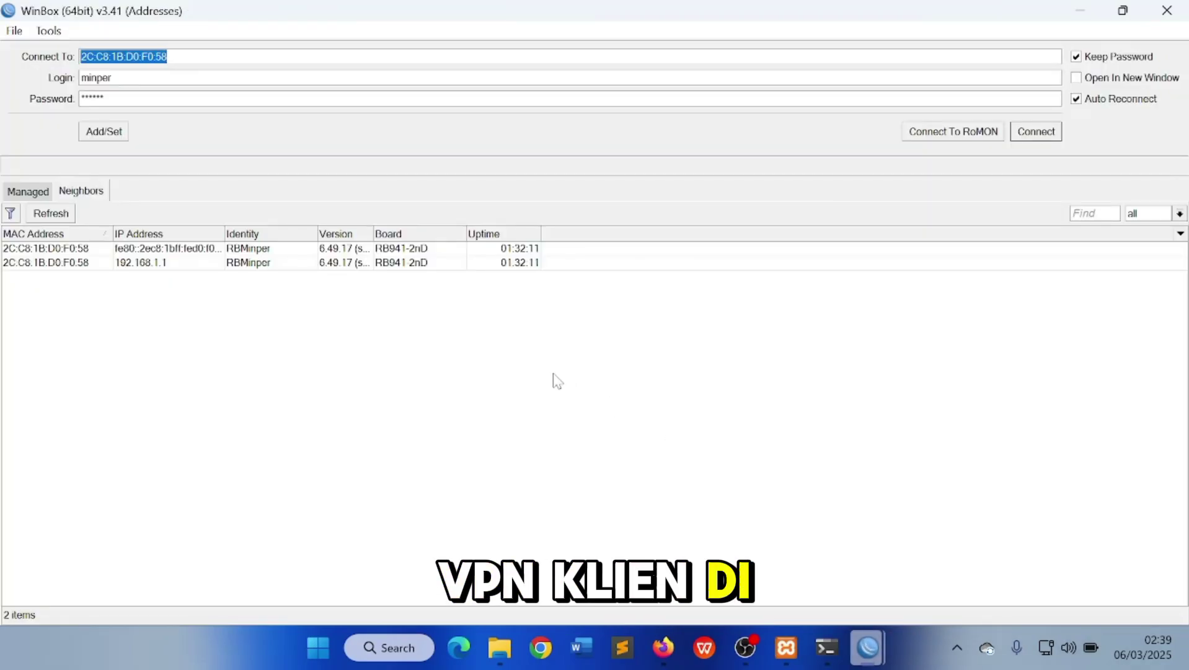
left_click(1032, 140)
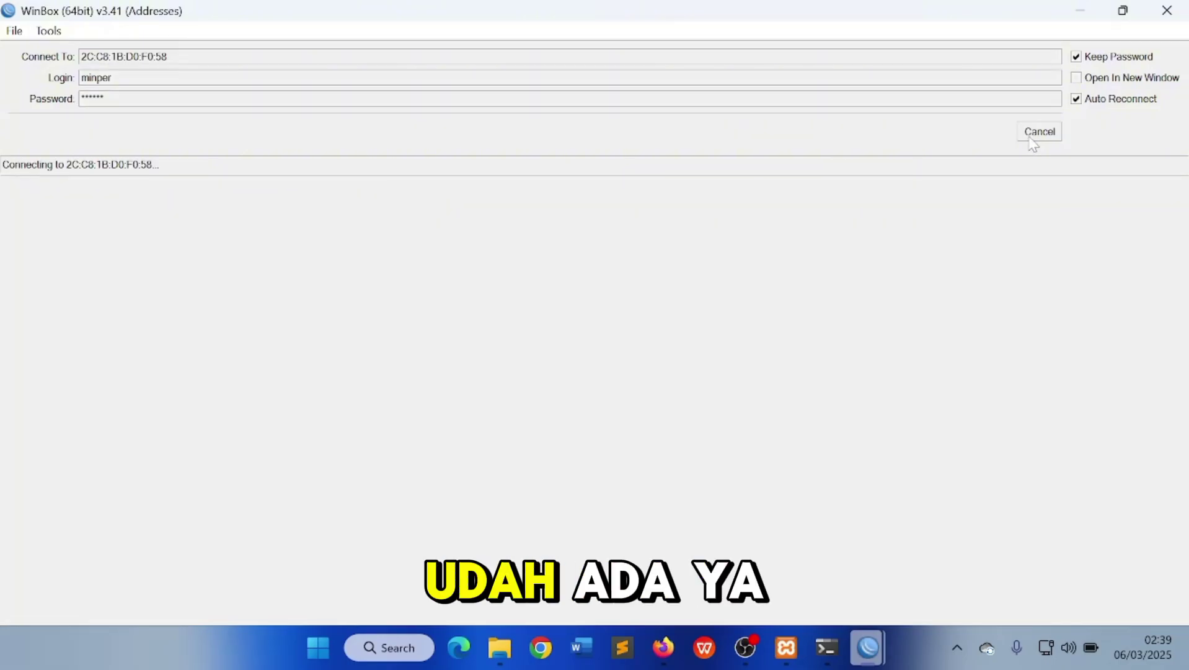
left_click(1034, 140)
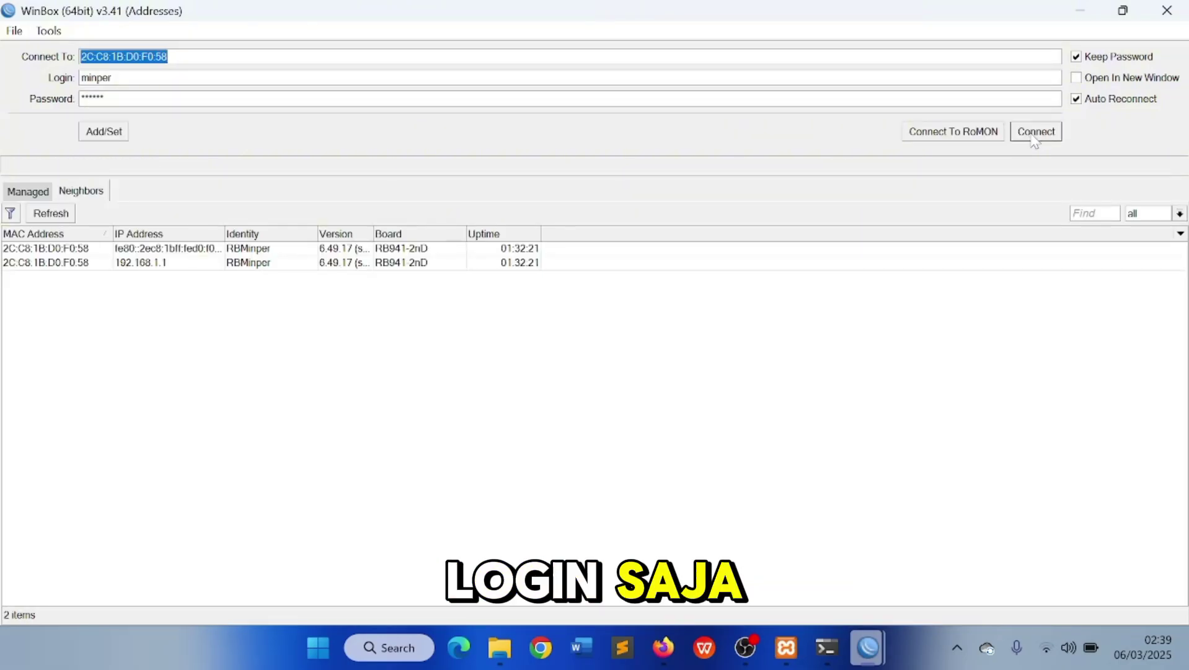
left_click(1035, 133)
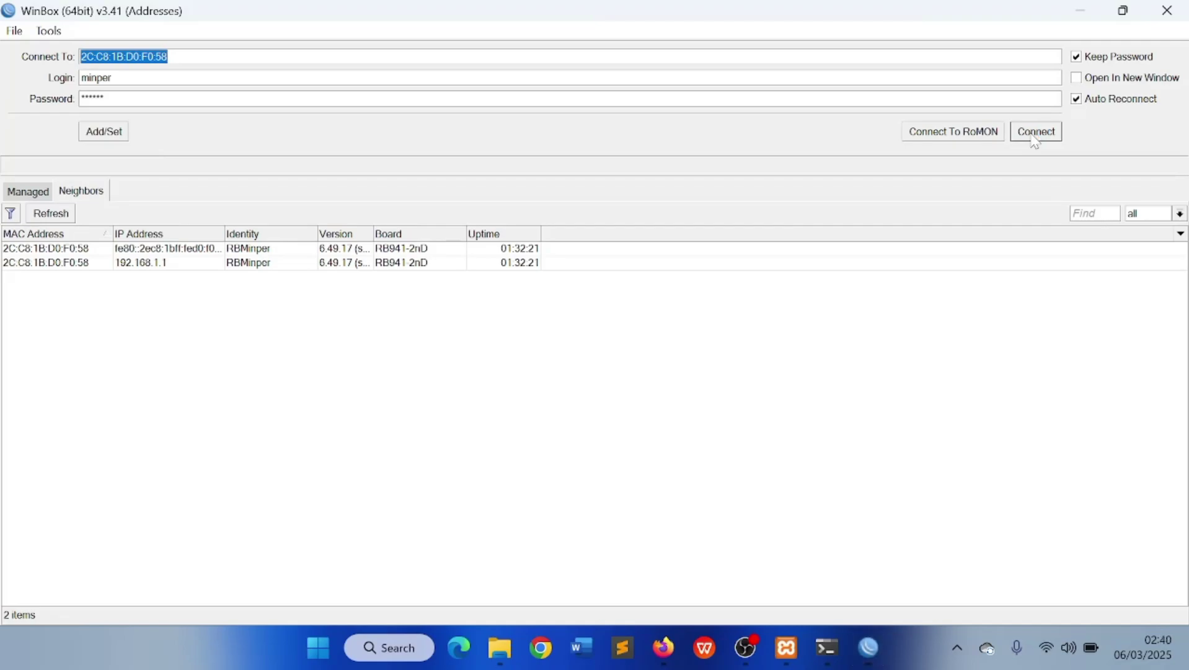
left_click(1043, 134)
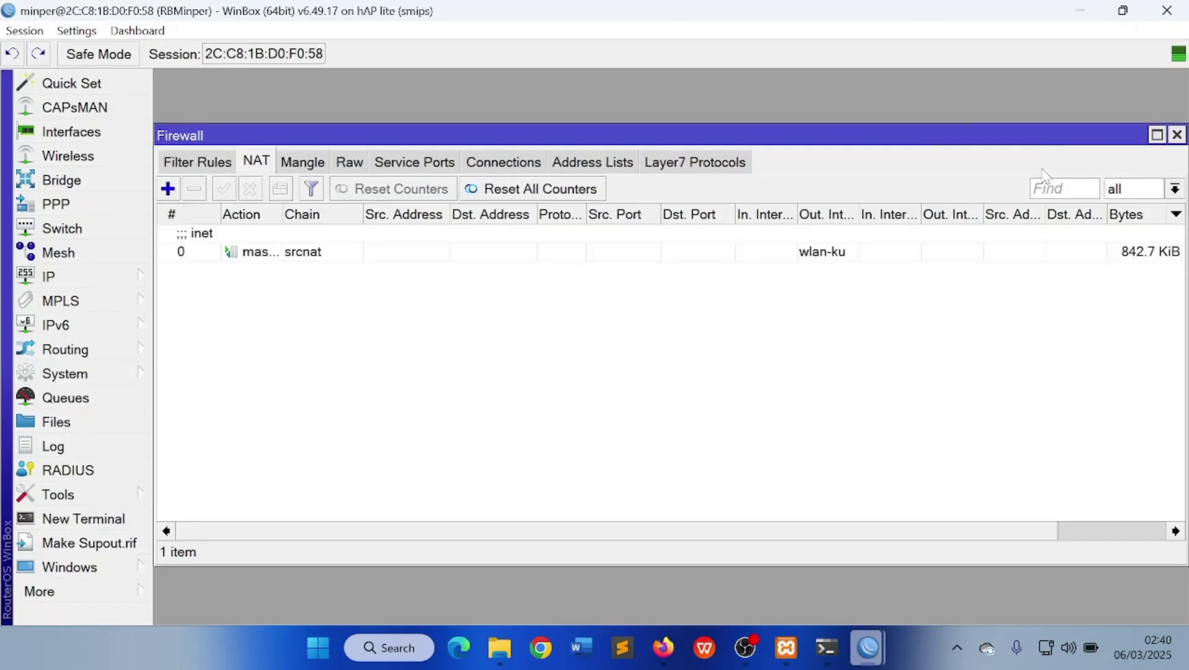
left_click(1176, 134)
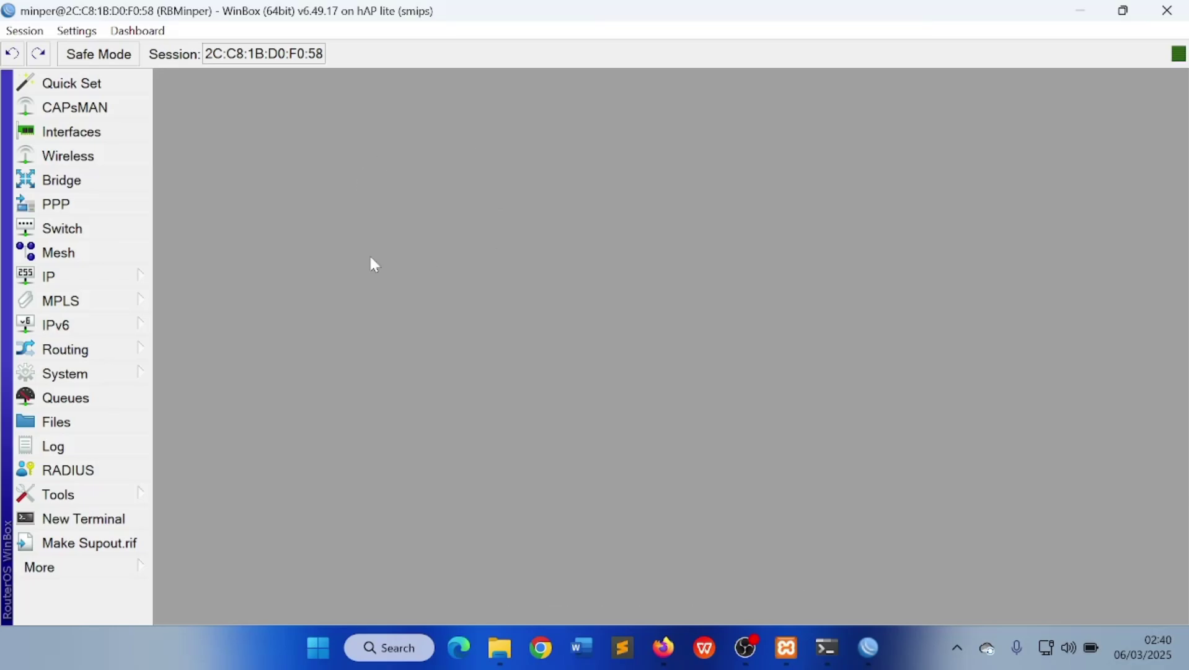
left_click(111, 207)
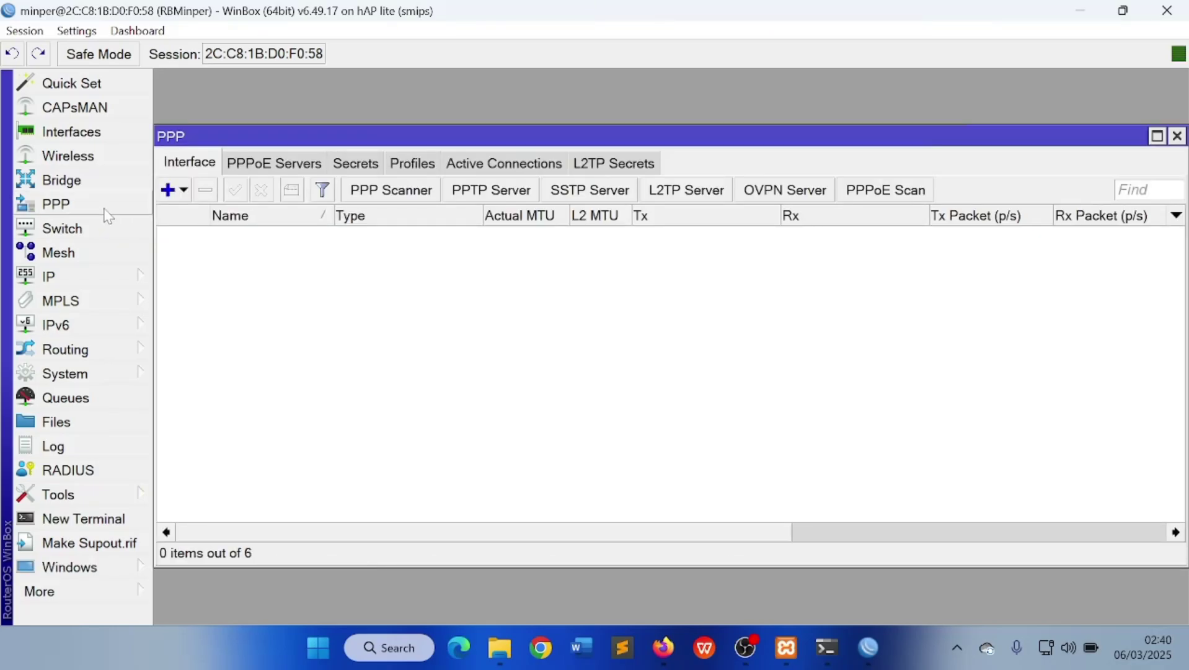
left_click(185, 193)
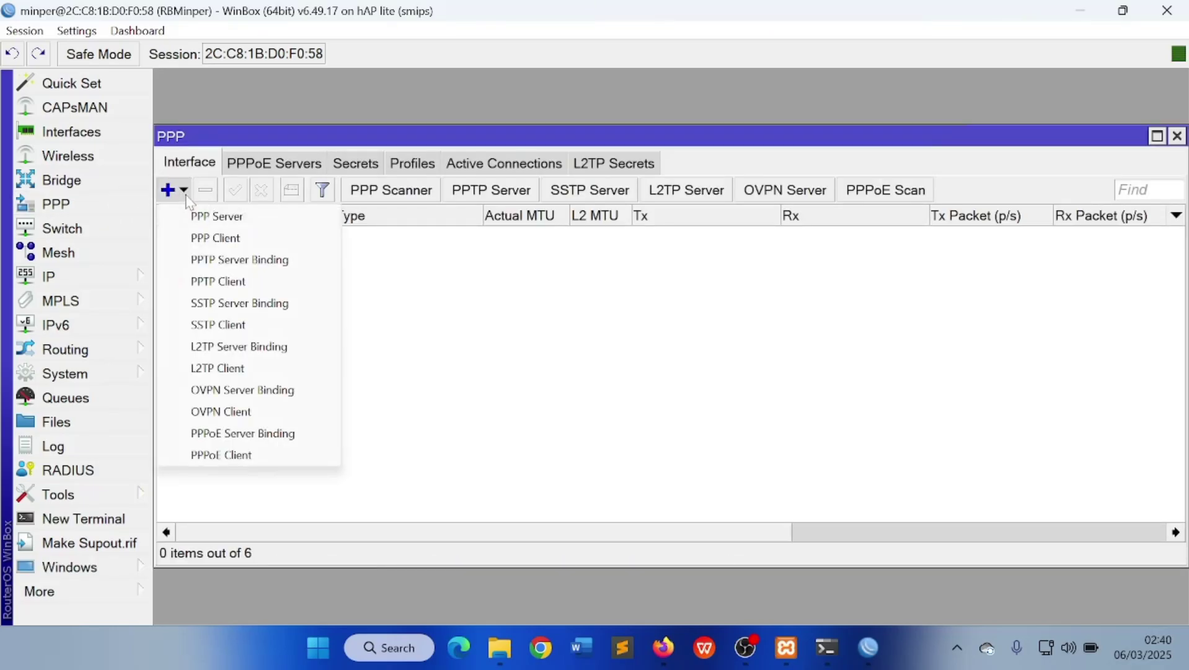
left_click(222, 368)
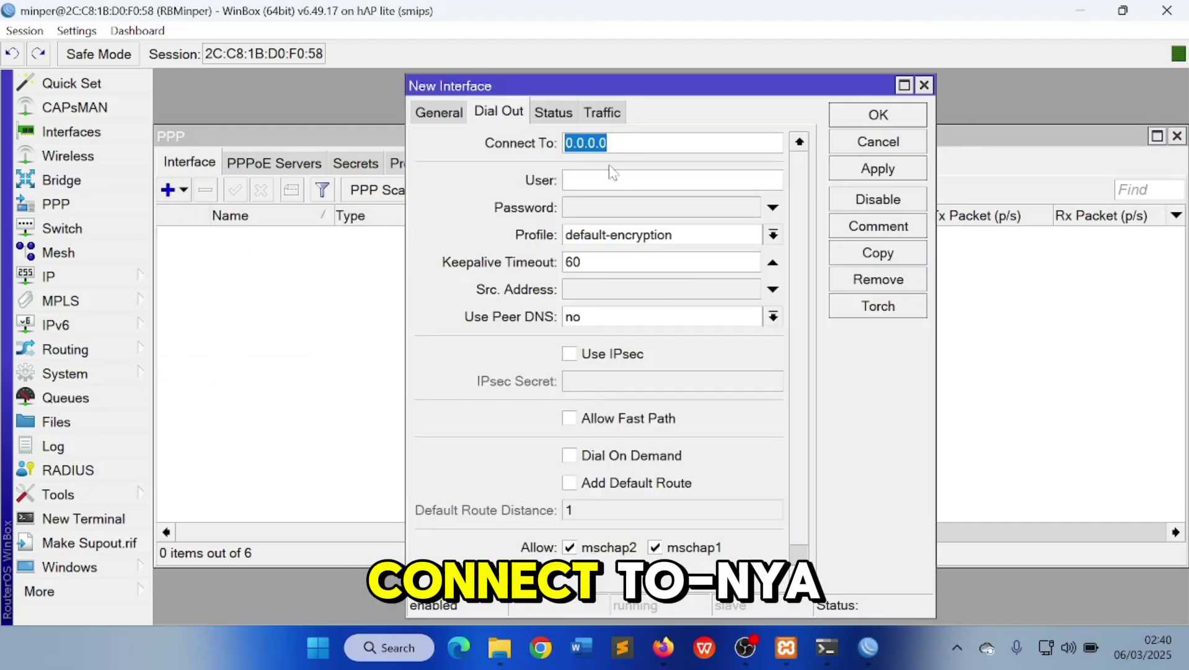
type("45.151.70.76")
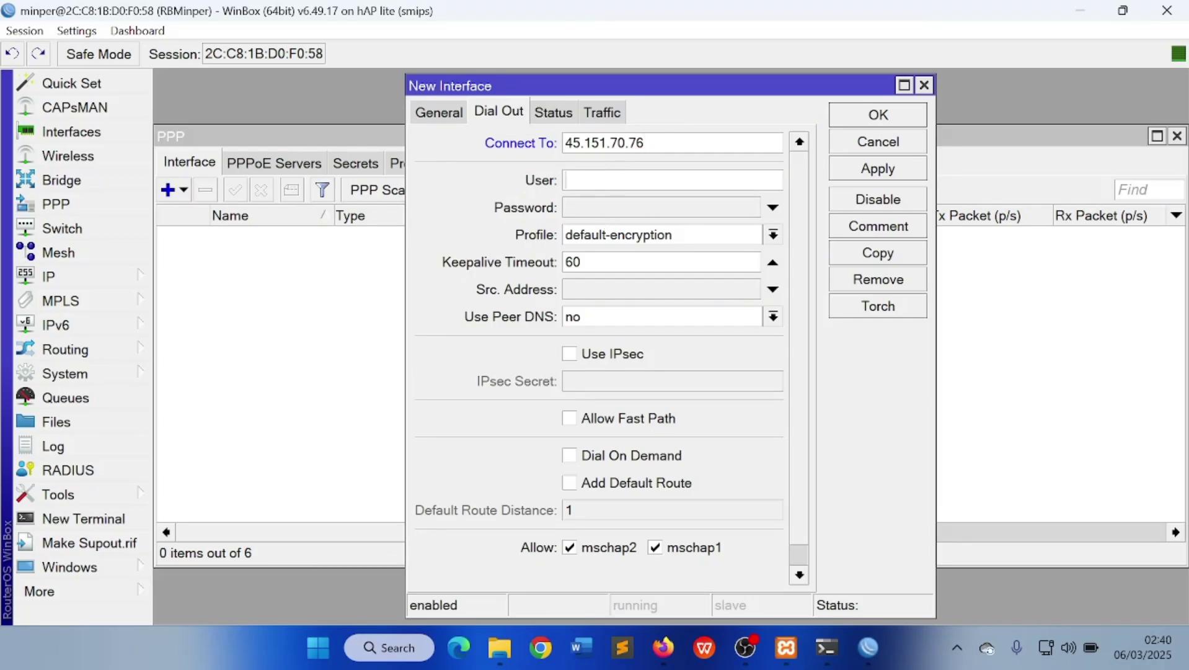
type("usermimin")
key("ctrl+a")
left_click(613, 213)
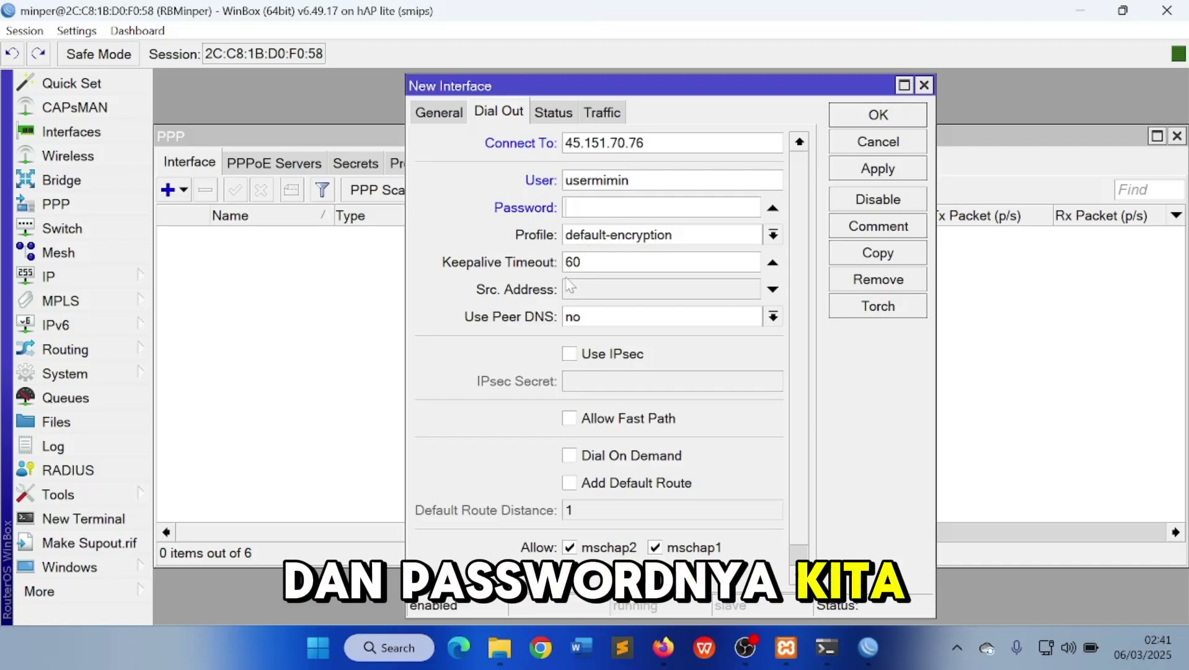
type("******")
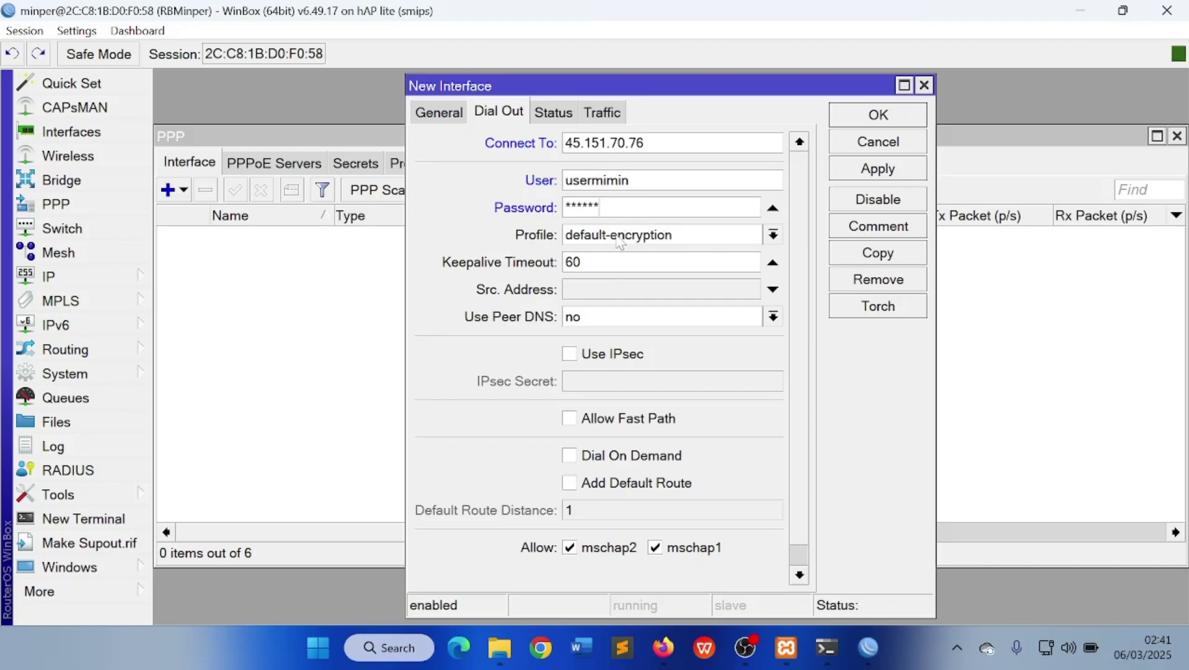
Leave IPsec disabled on the L2TP client and apply it so it connects
left_click(569, 354)
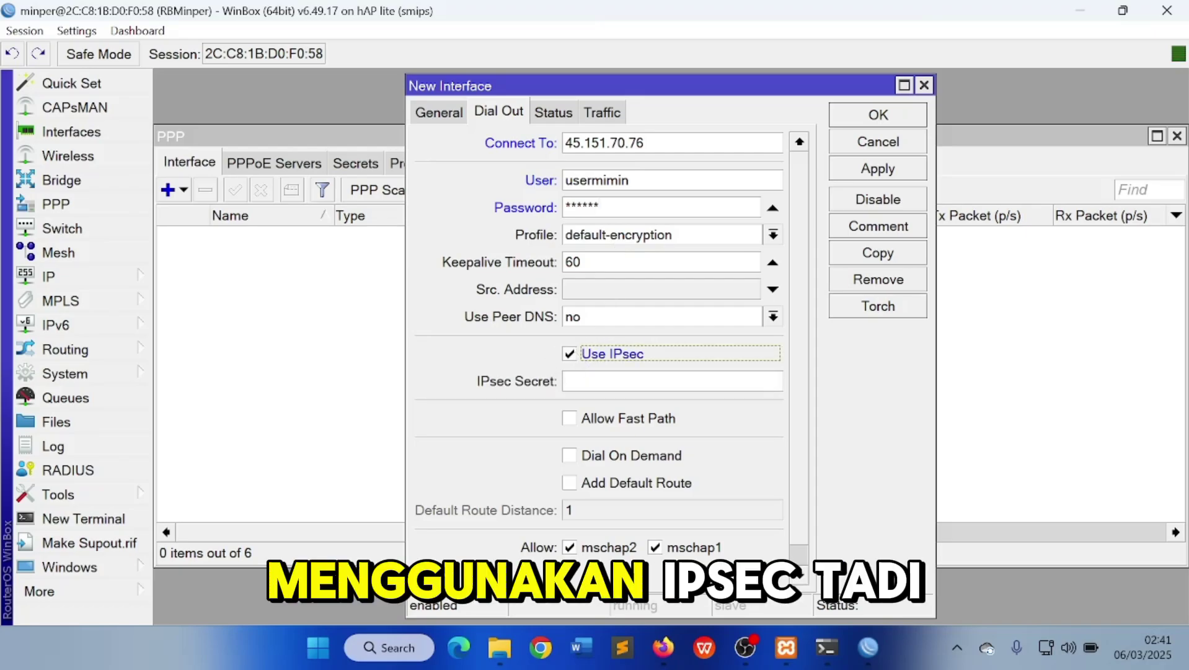
left_click(620, 380)
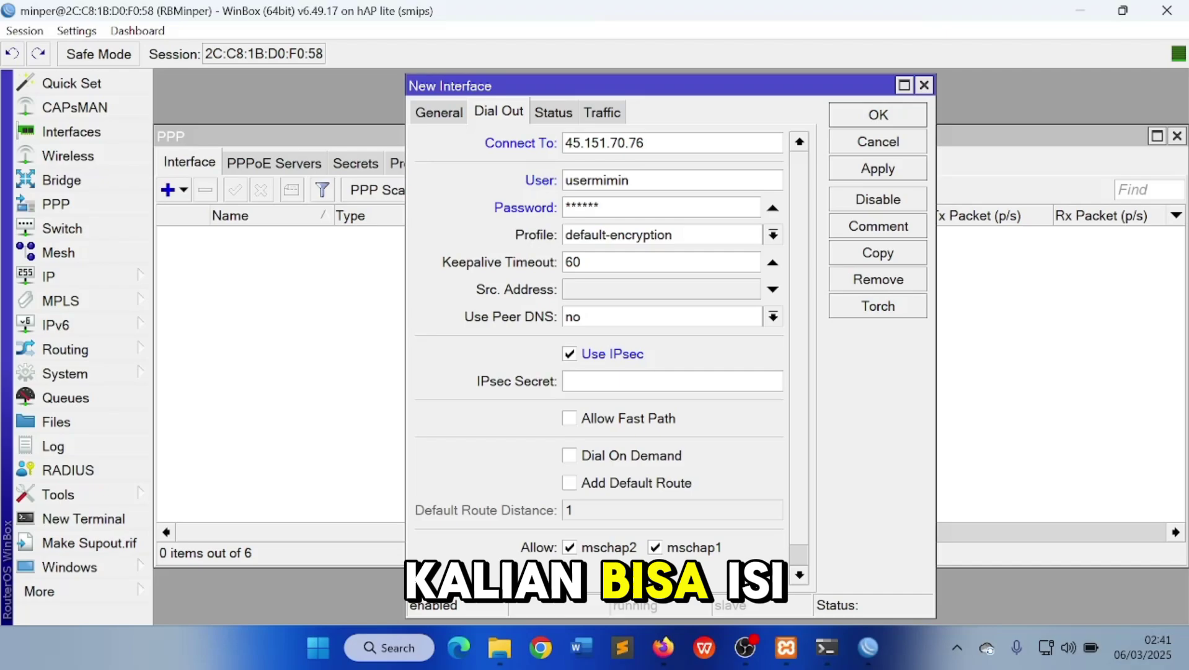
type("******")
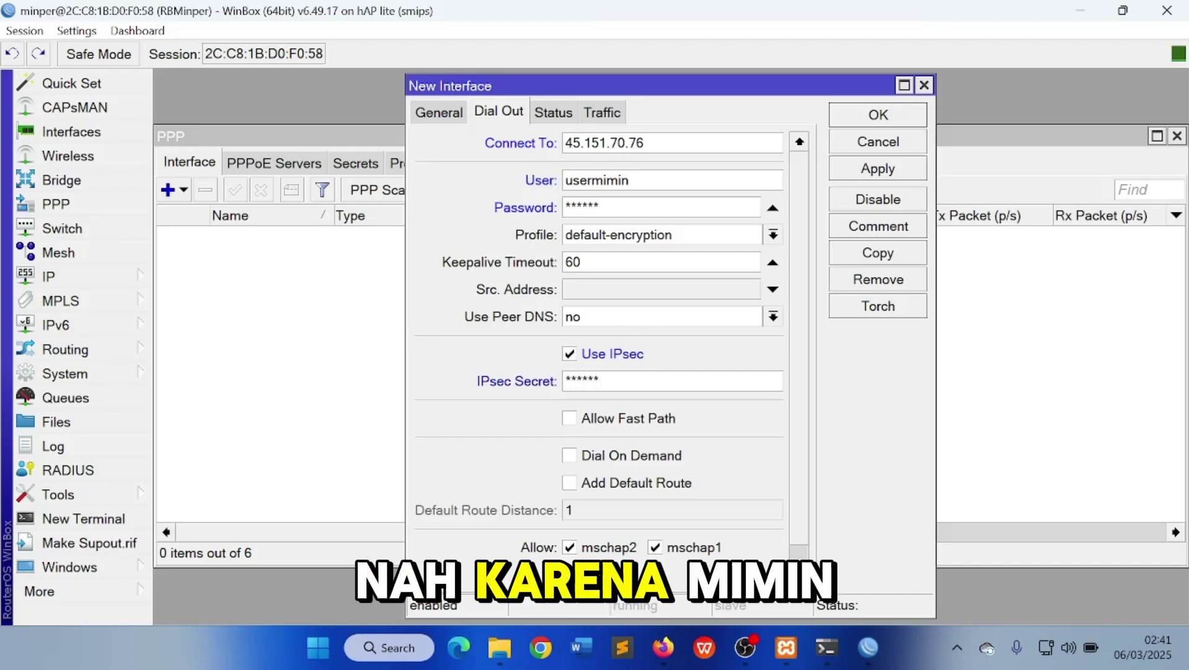
double_click(599, 381)
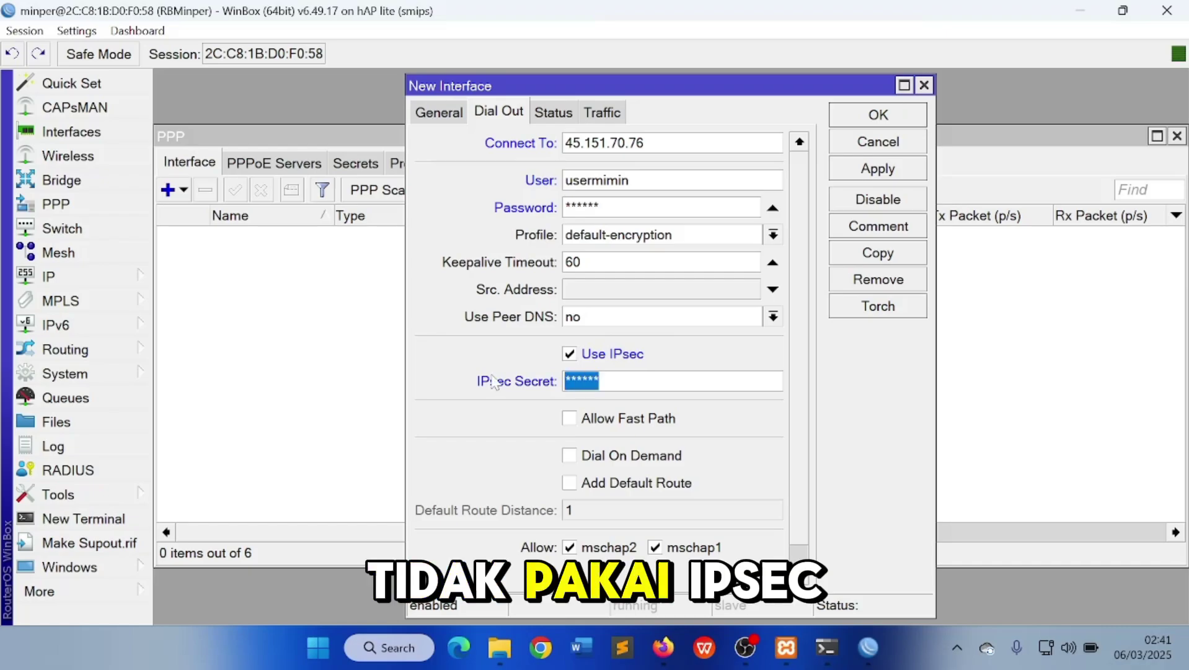
key("BackSpace")
left_click(580, 357)
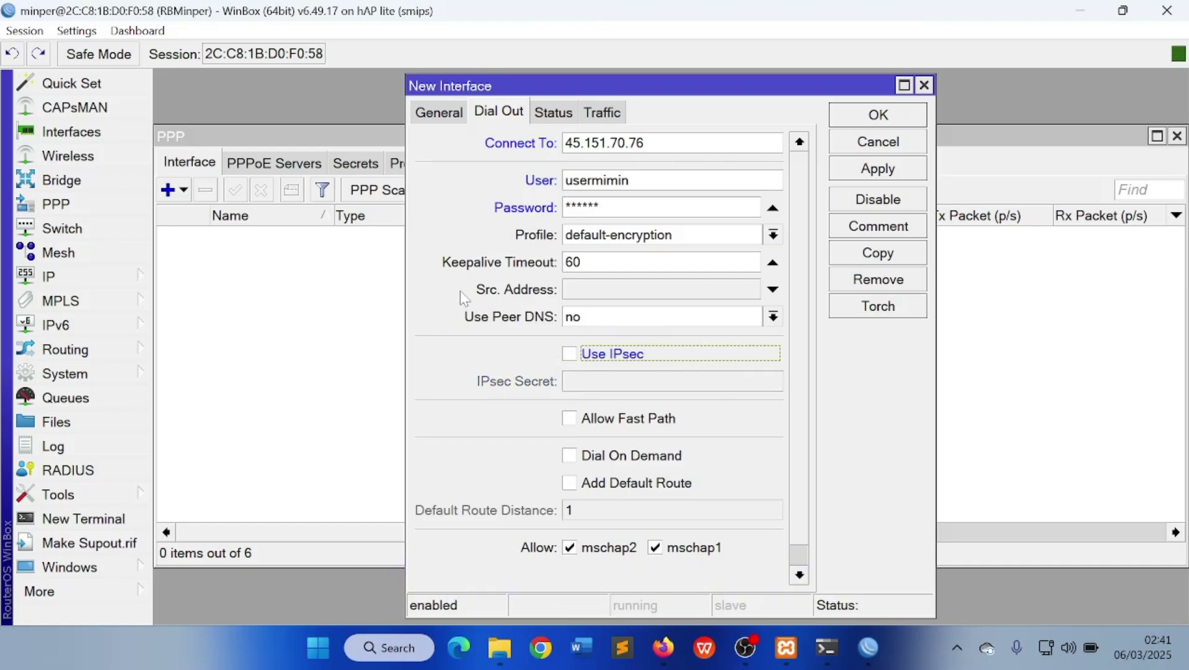
left_click(847, 173)
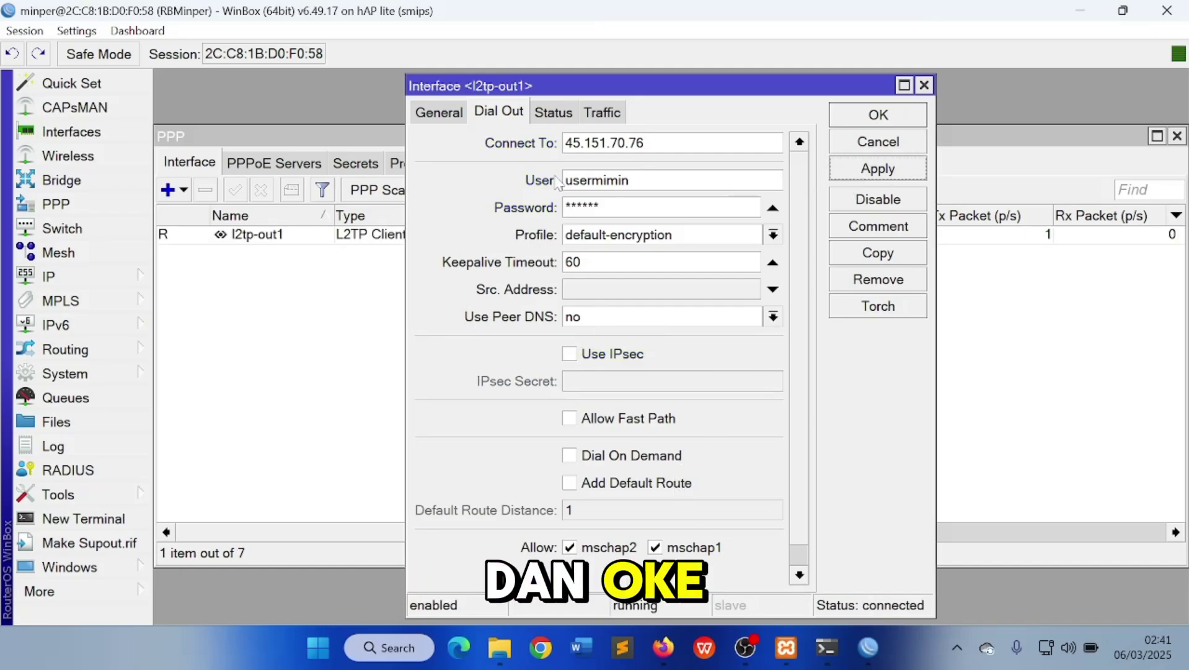
Check l2tp-out1's status shows local 10.10.10.2 and remote 10.10.10.1, then close its details
left_click(554, 113)
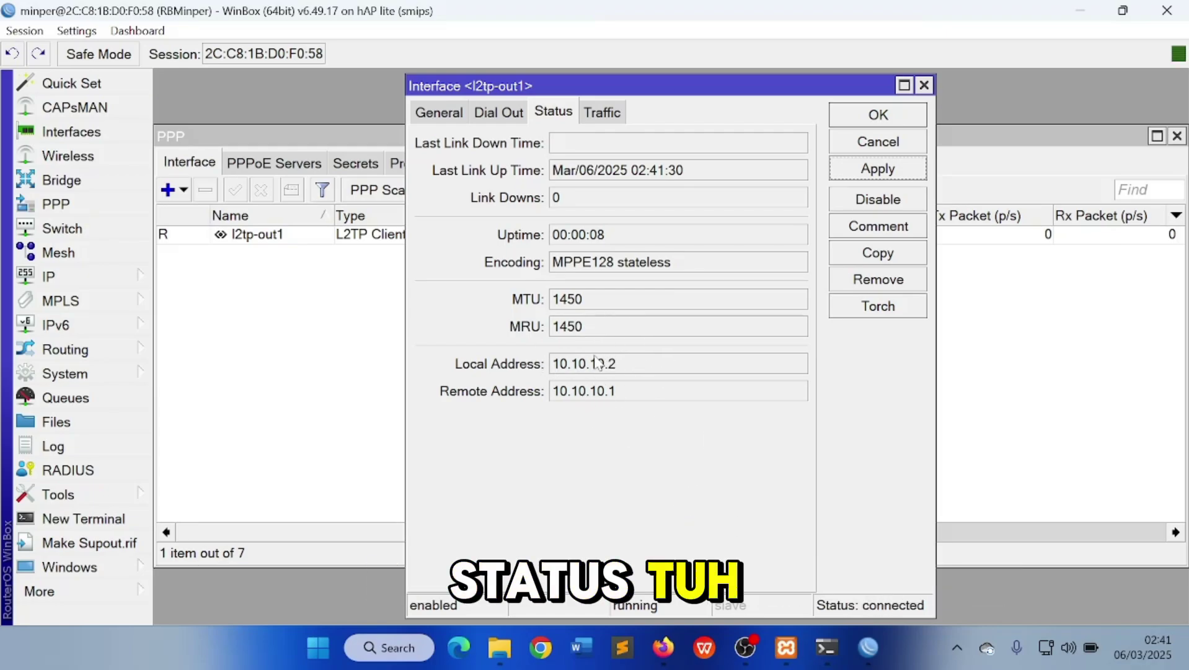
left_click(851, 111)
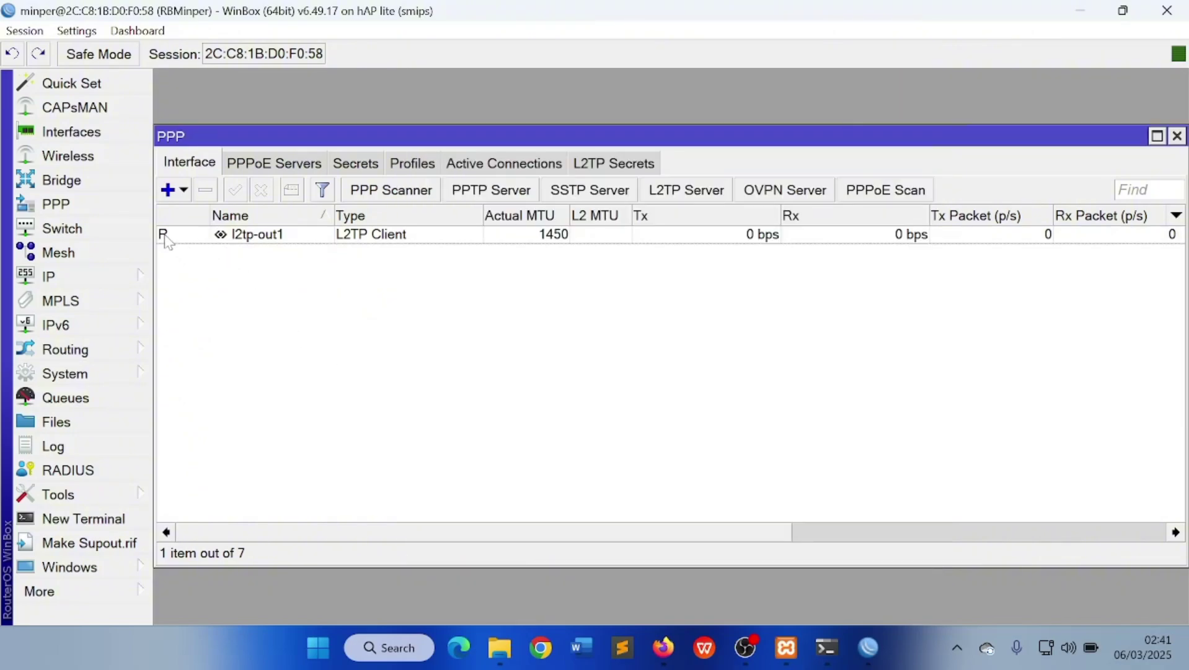
mouse_move(166, 241)
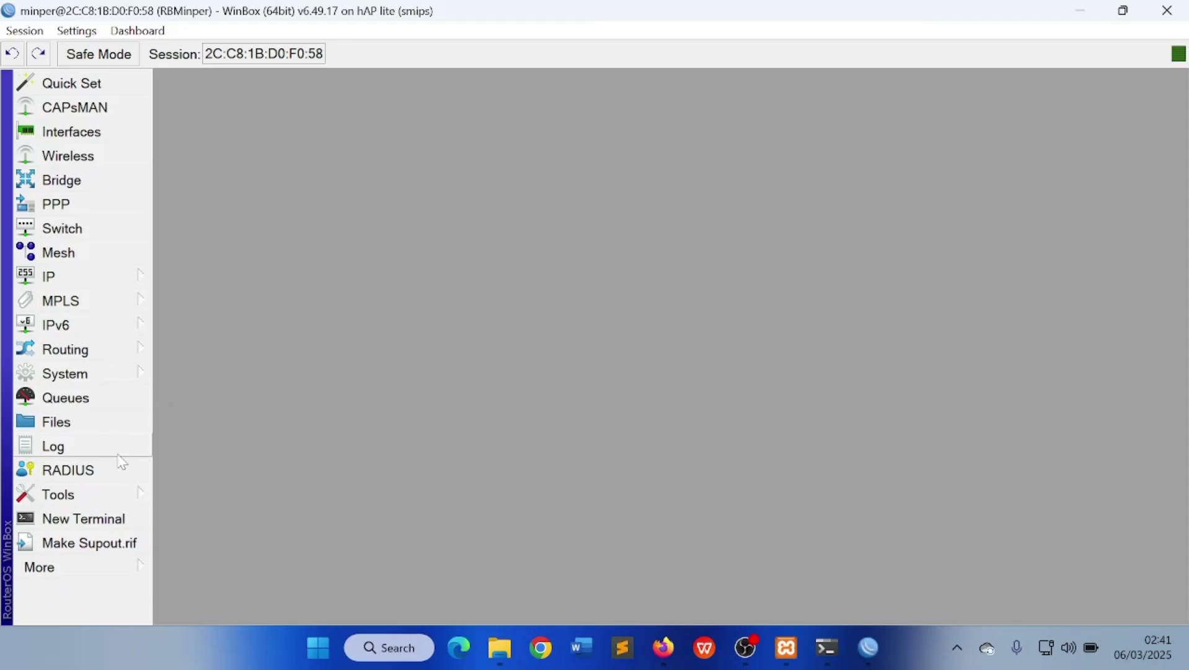
Ping 10.10.10.1 from a new terminal, stop after four replies with 0% loss, and close it
left_click(115, 525)
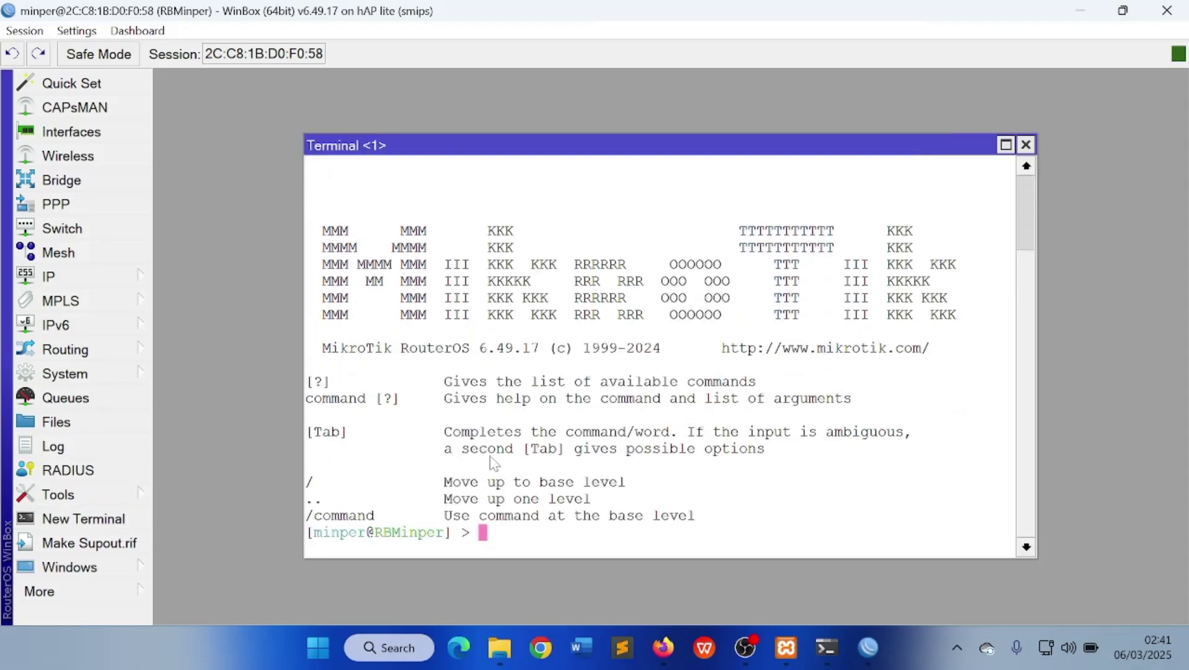
type("ping ")
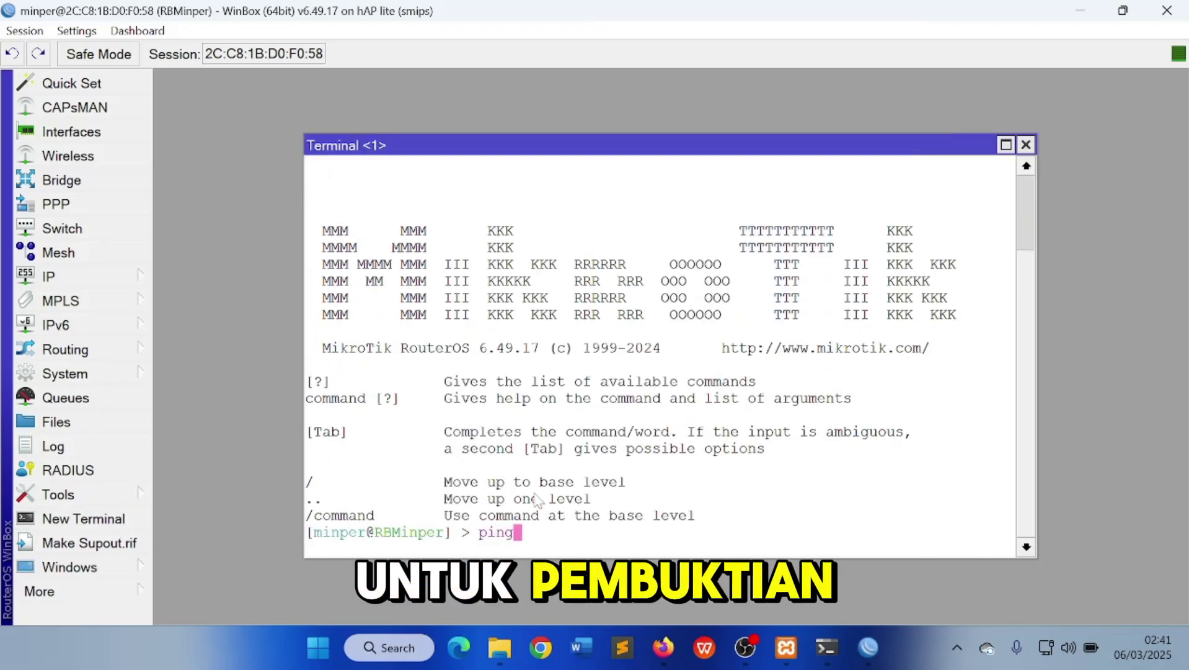
type("10.")
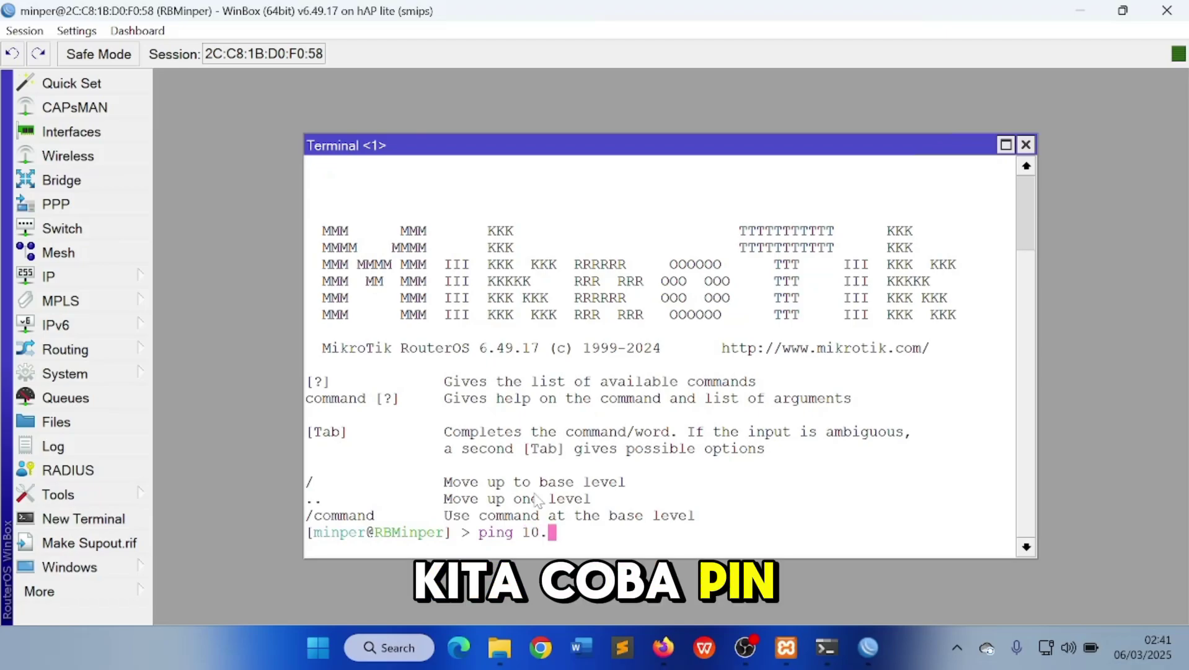
type("10.10.1")
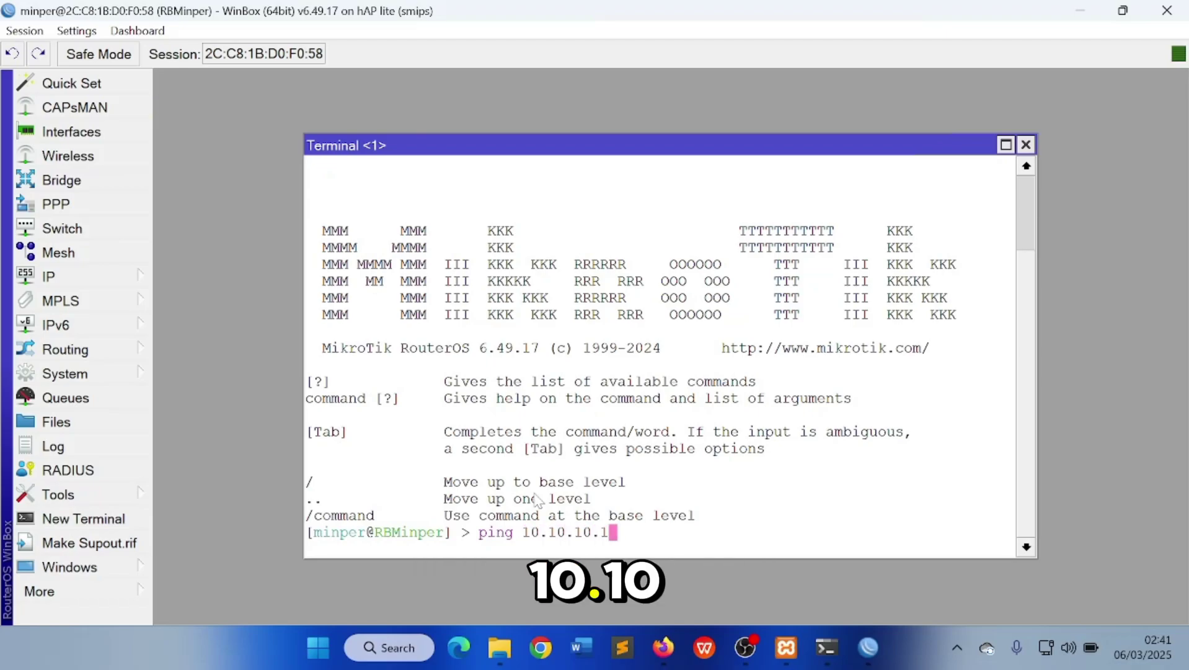
key("Return")
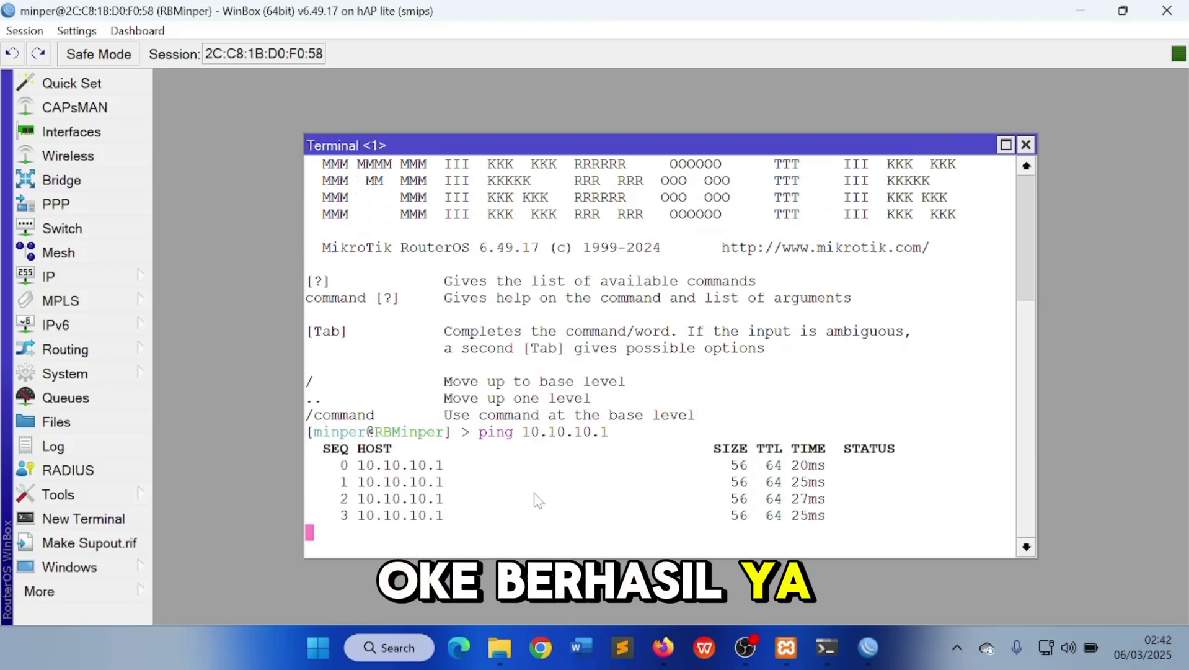
key("ctrl+c")
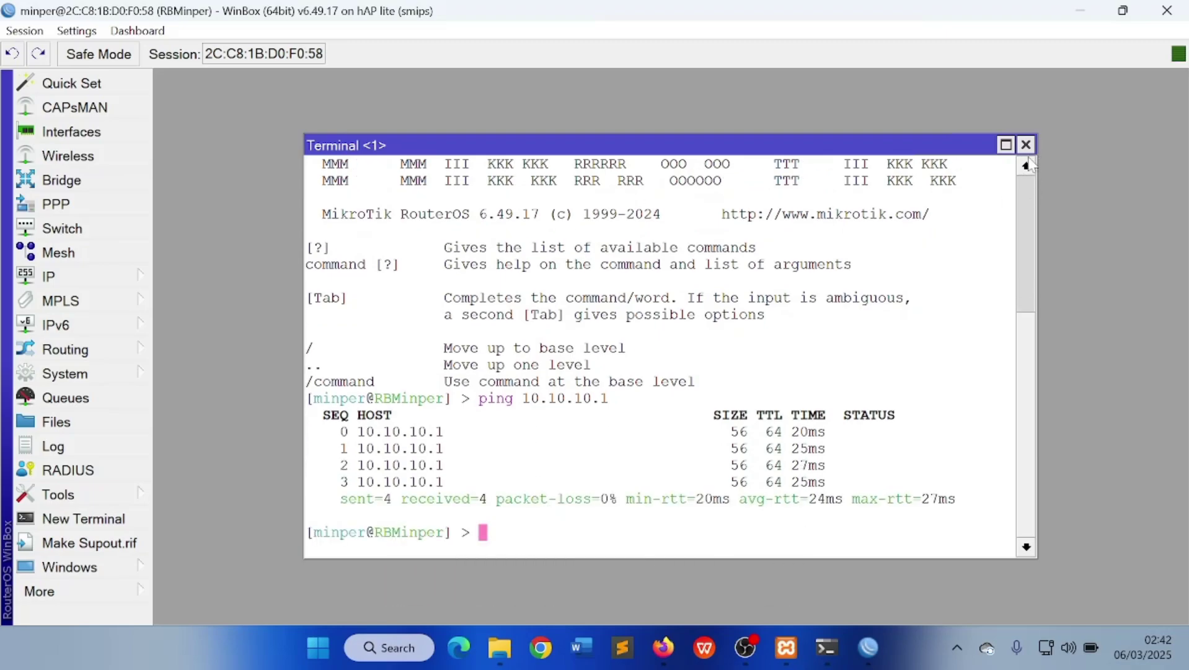
left_click(1026, 145)
left_click(868, 647)
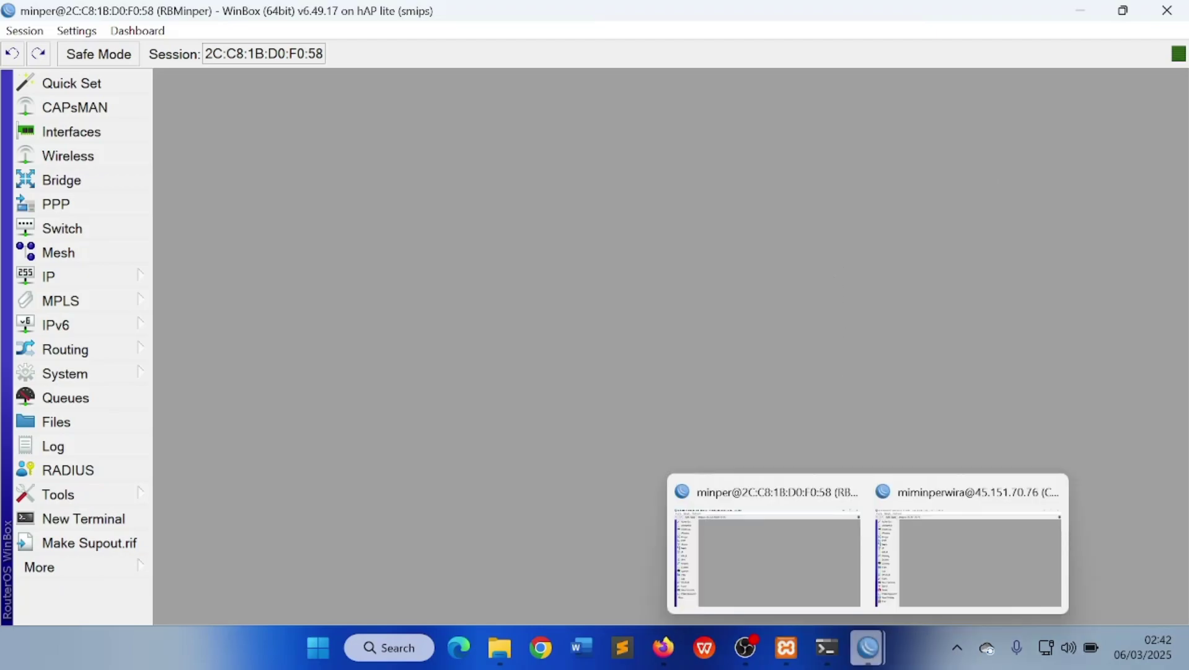
left_click(802, 580)
left_click(868, 647)
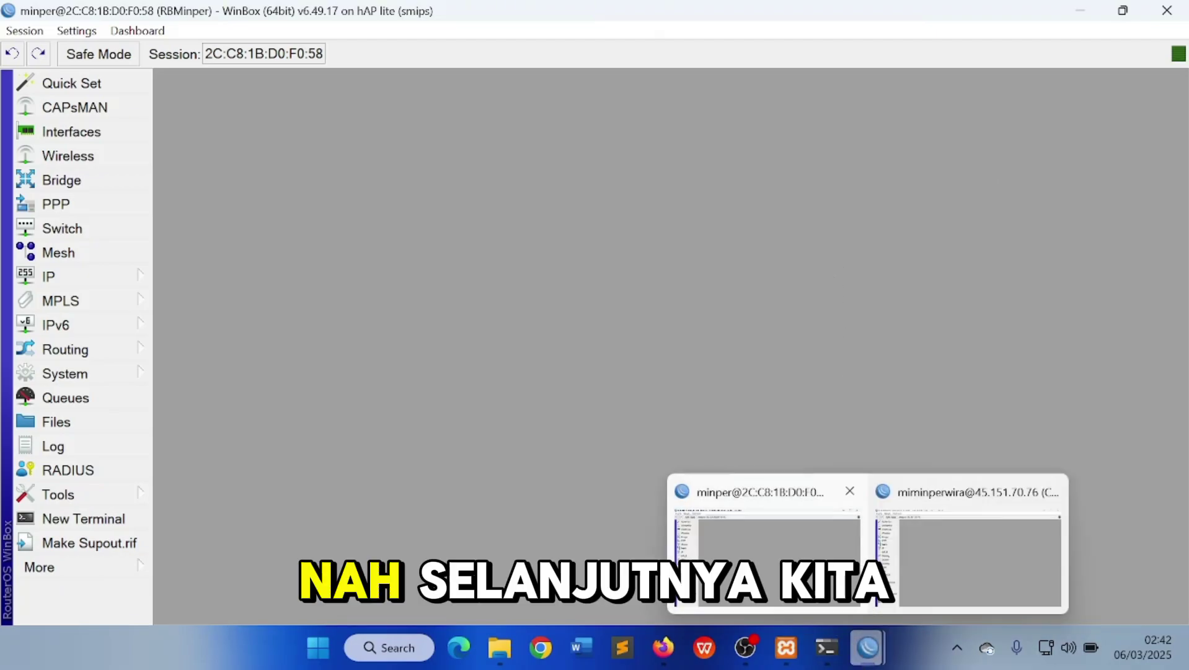
left_click(903, 549)
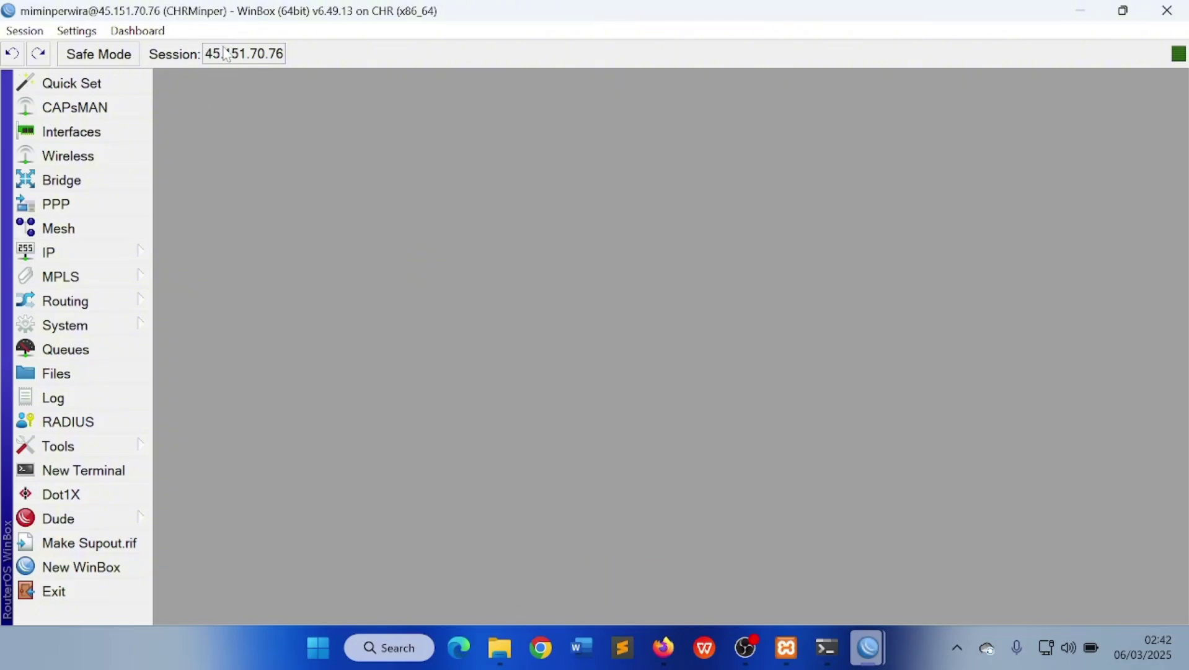
Add a static route to 192.168.1.0/24 with the L2TP tunnel as gateway
left_click(135, 255)
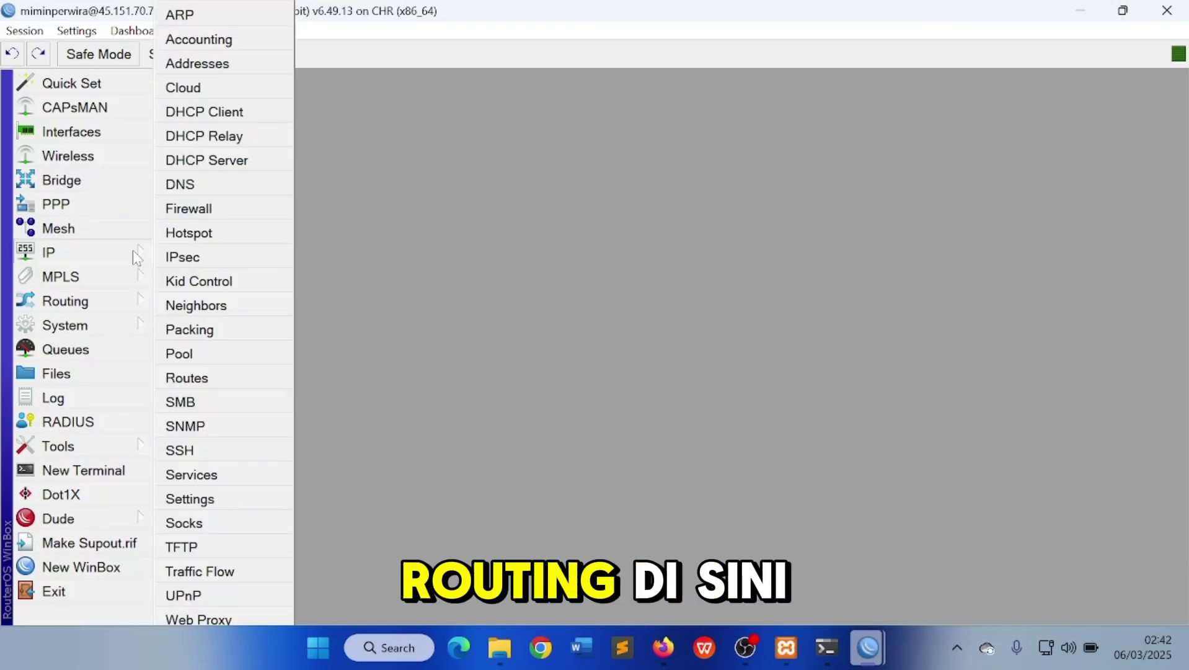
left_click(207, 377)
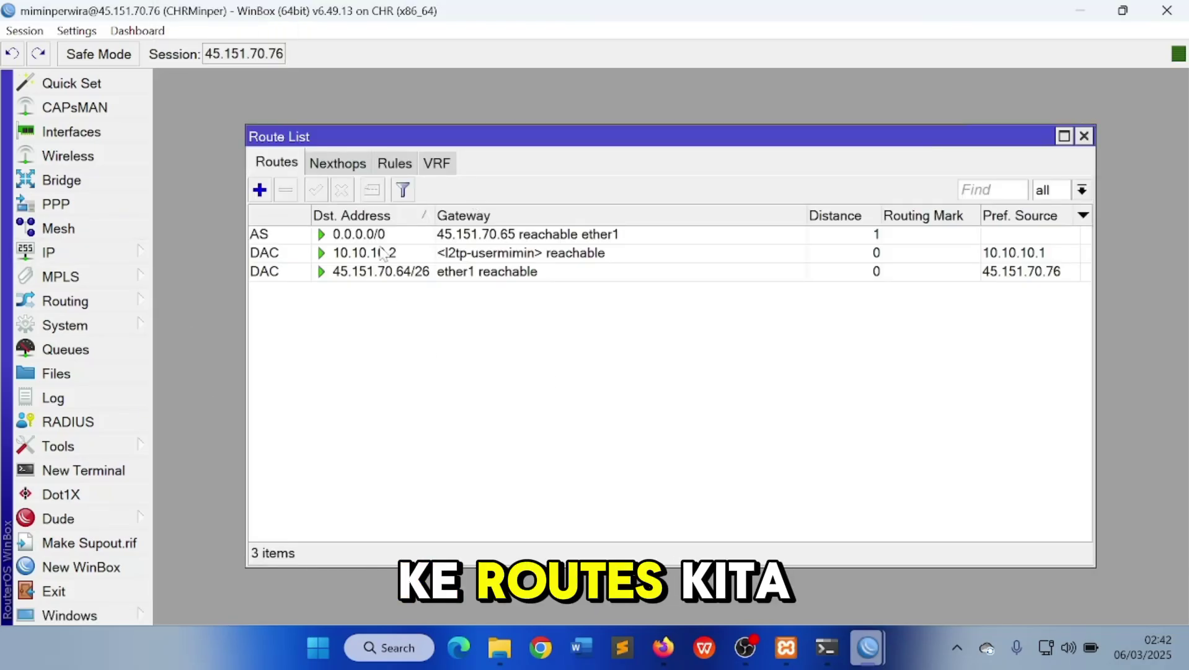
left_click(260, 190)
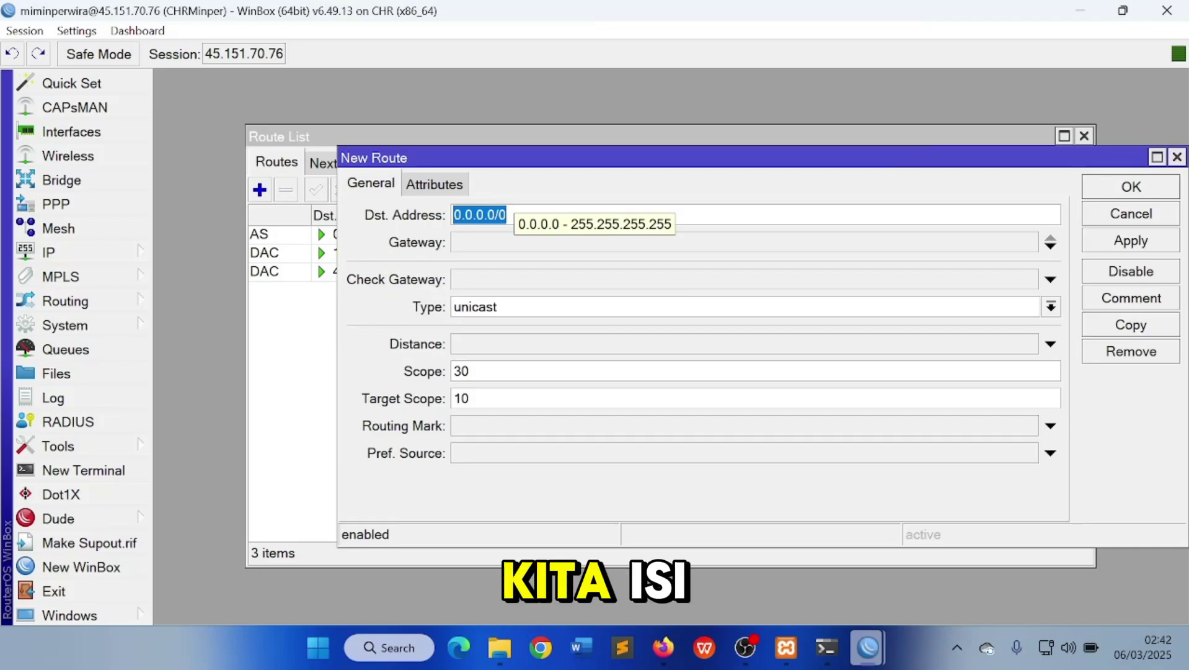
type("19")
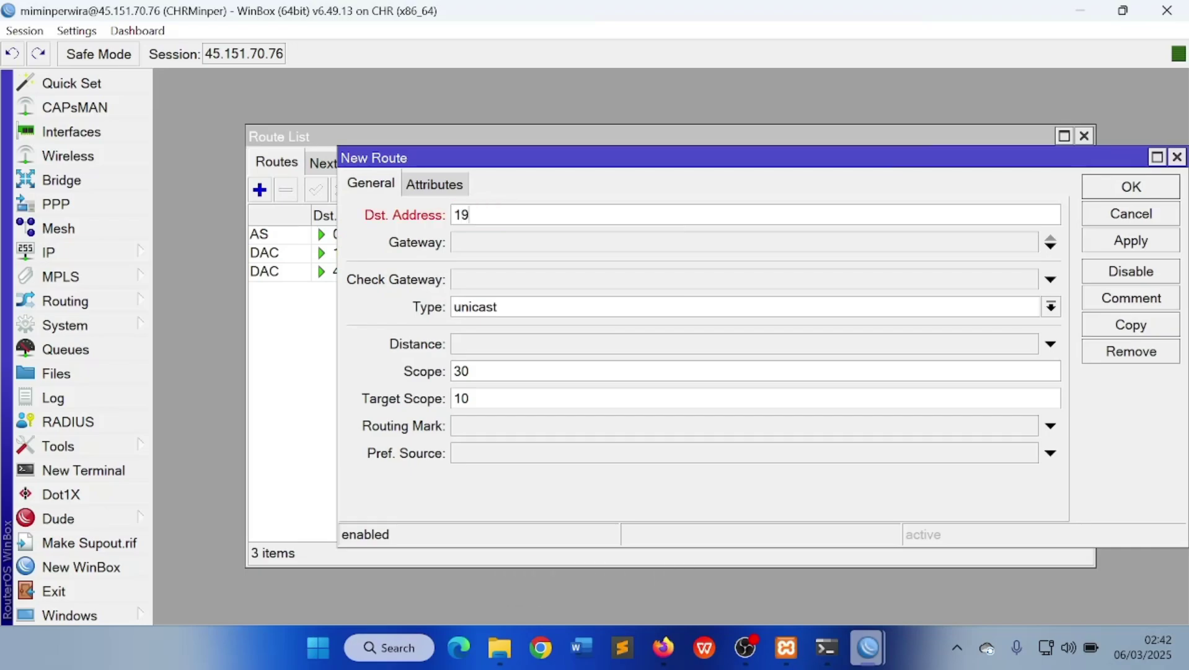
type("2.168.")
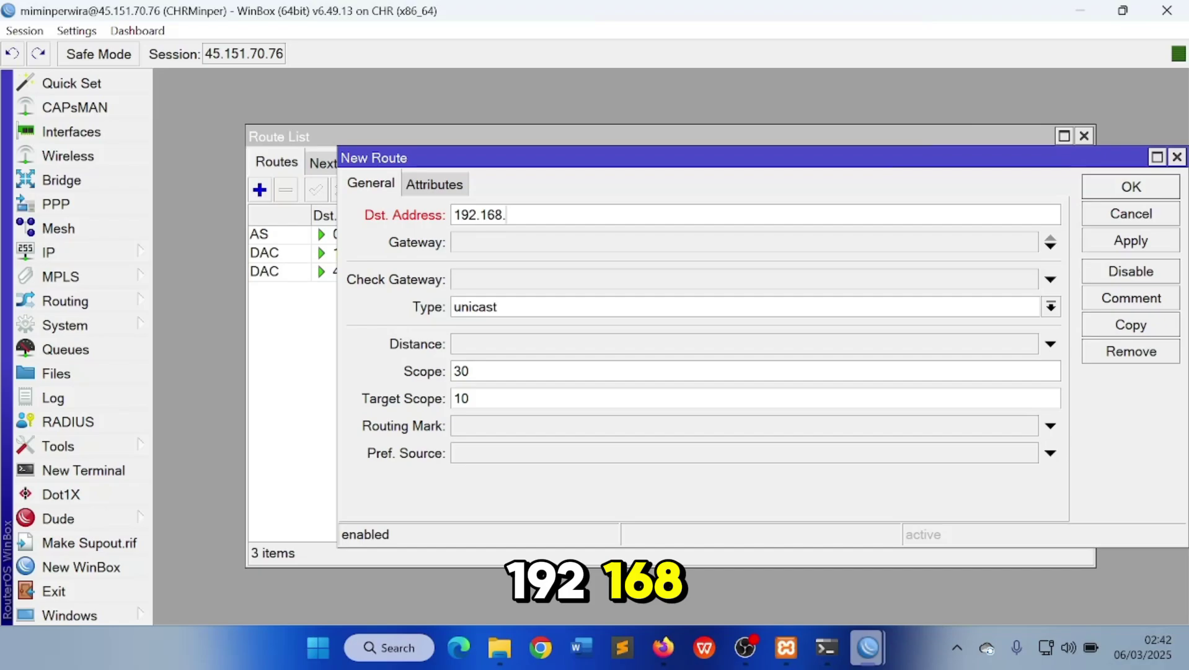
type("1.0/24")
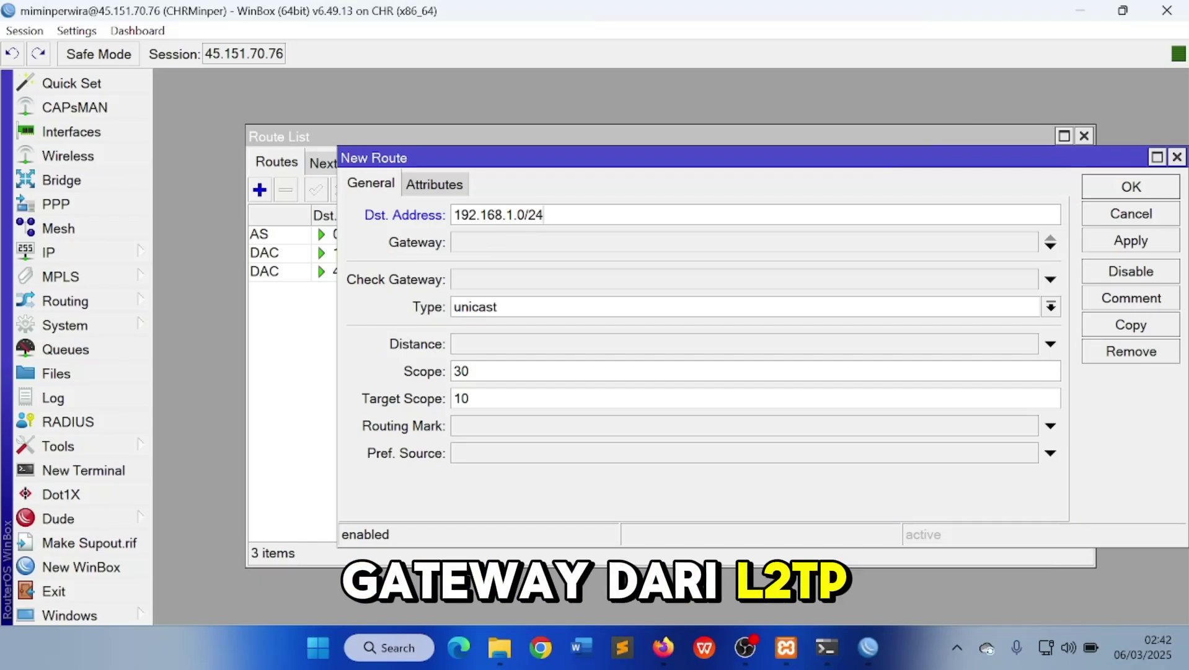
left_click(532, 244)
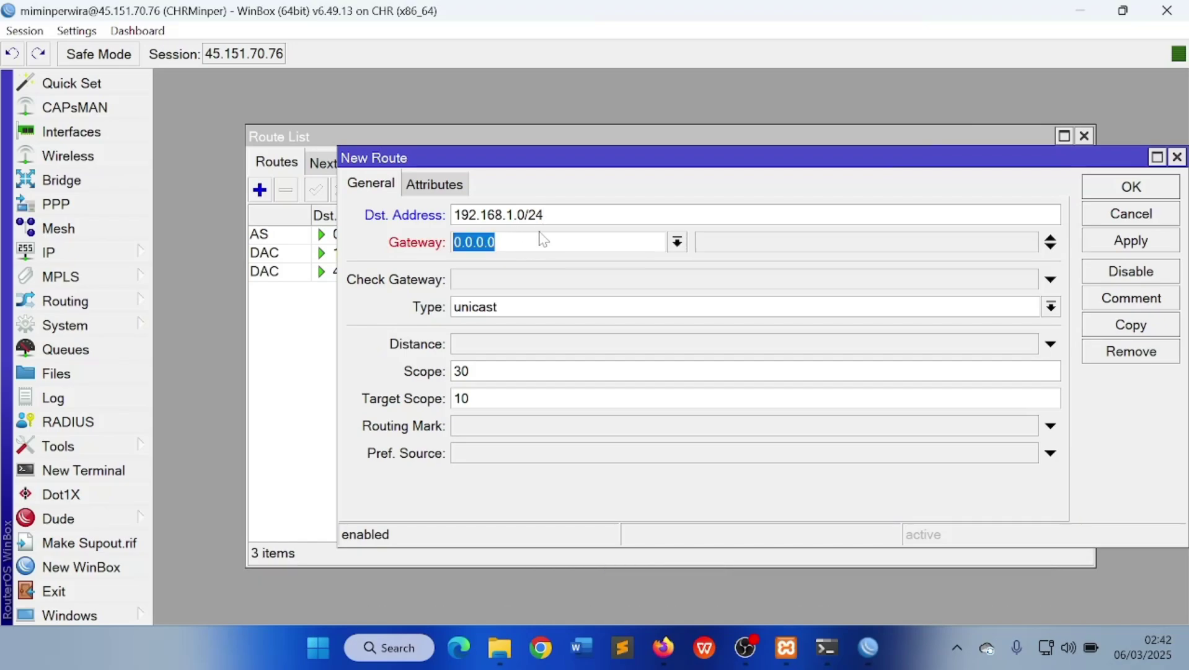
left_click(677, 242)
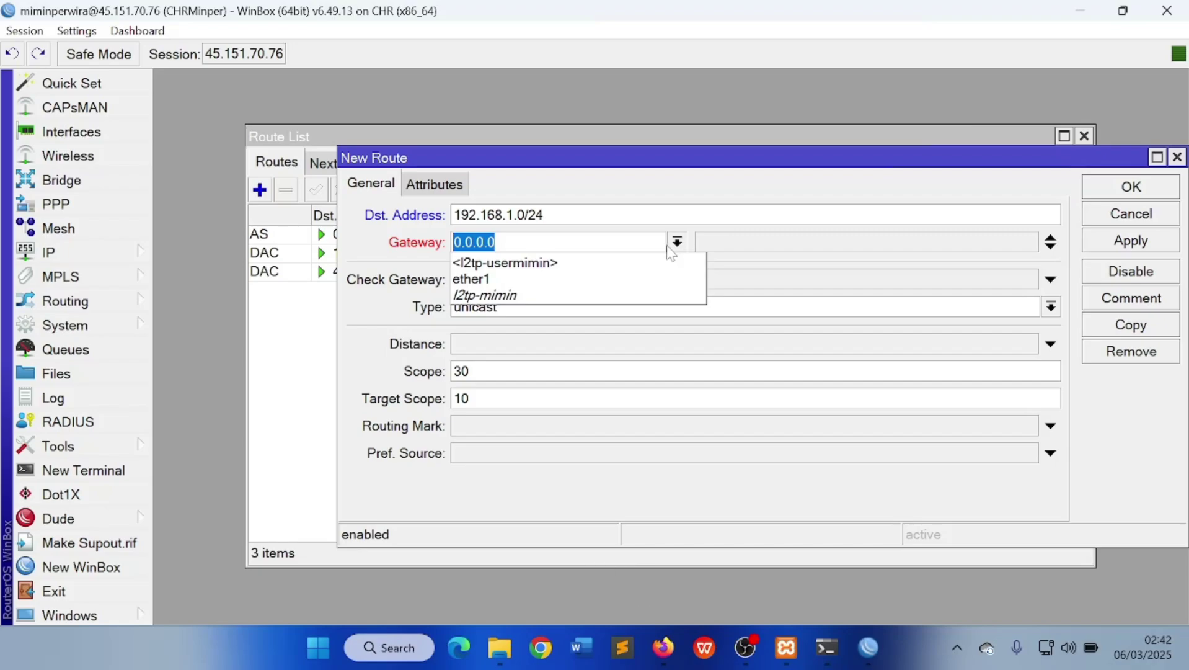
left_click(605, 265)
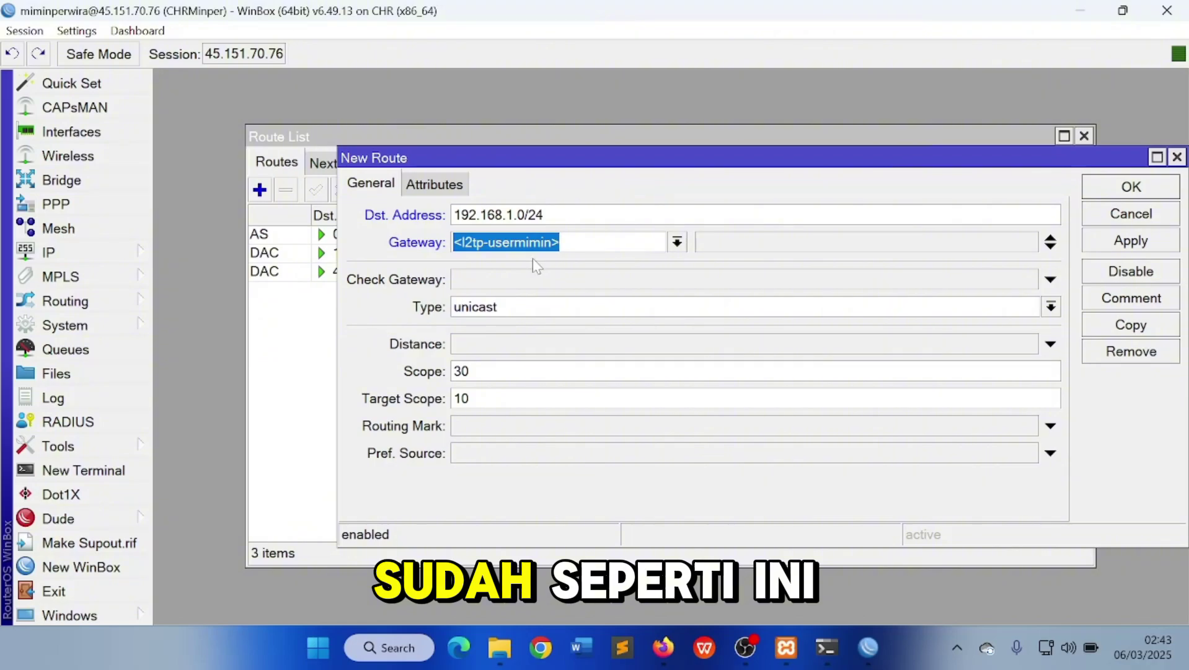
left_click(1110, 242)
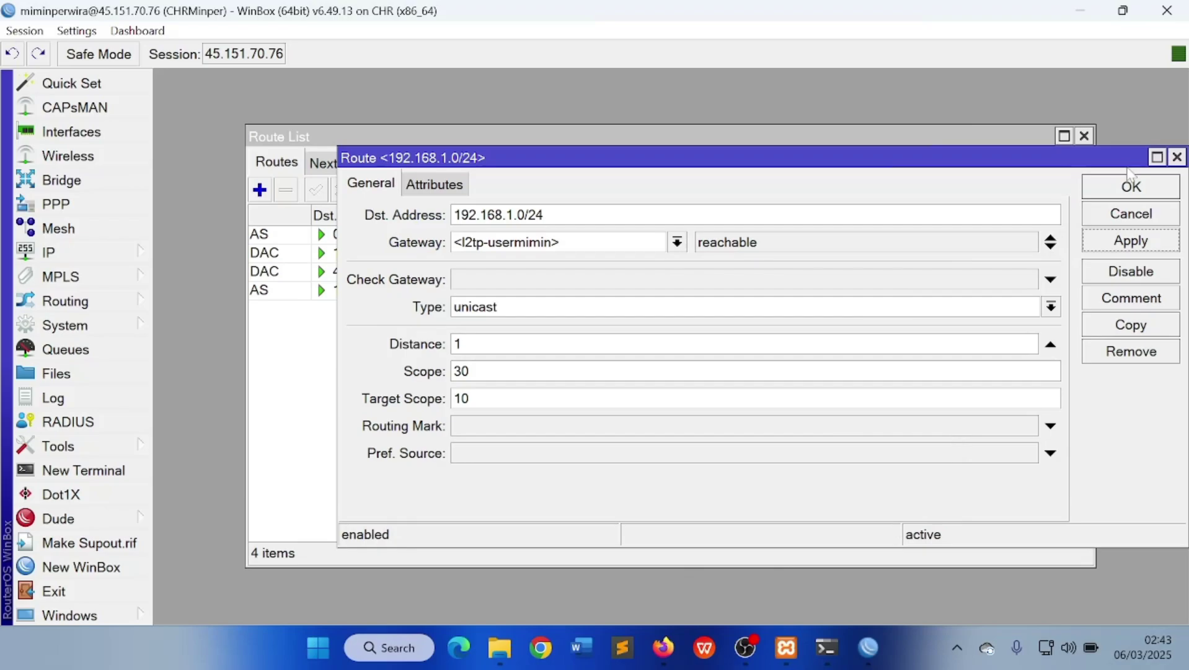
left_click(1130, 186)
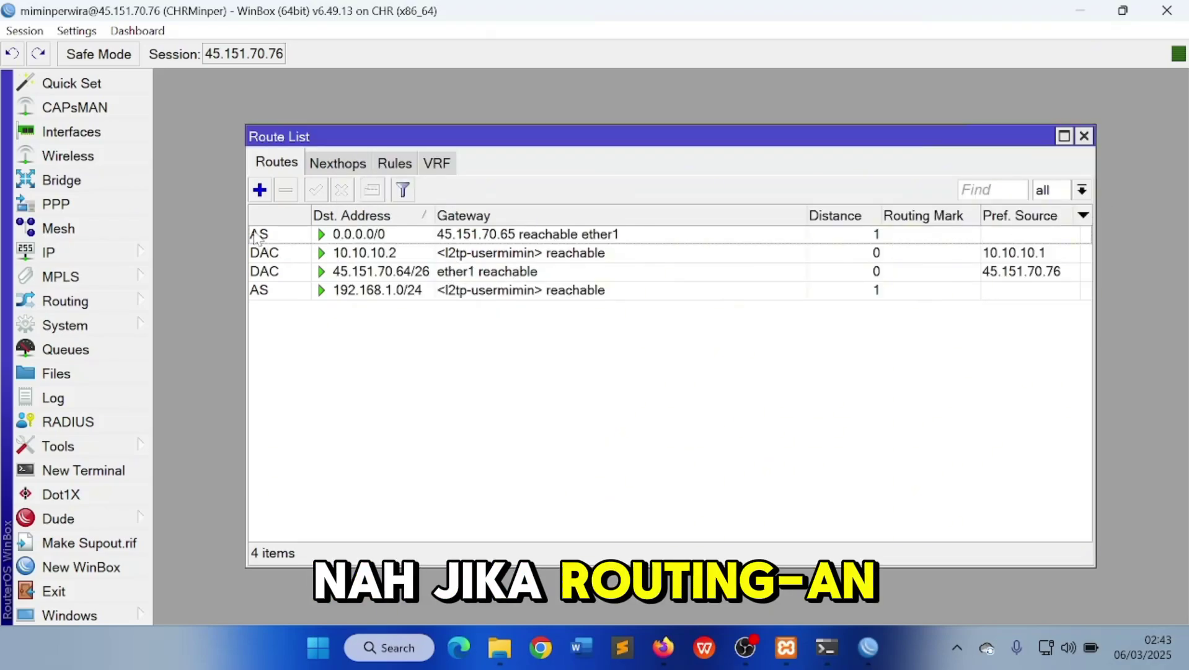
Inspect the new 192.168.1.0/24 route entry and close the Route List
left_click(261, 290)
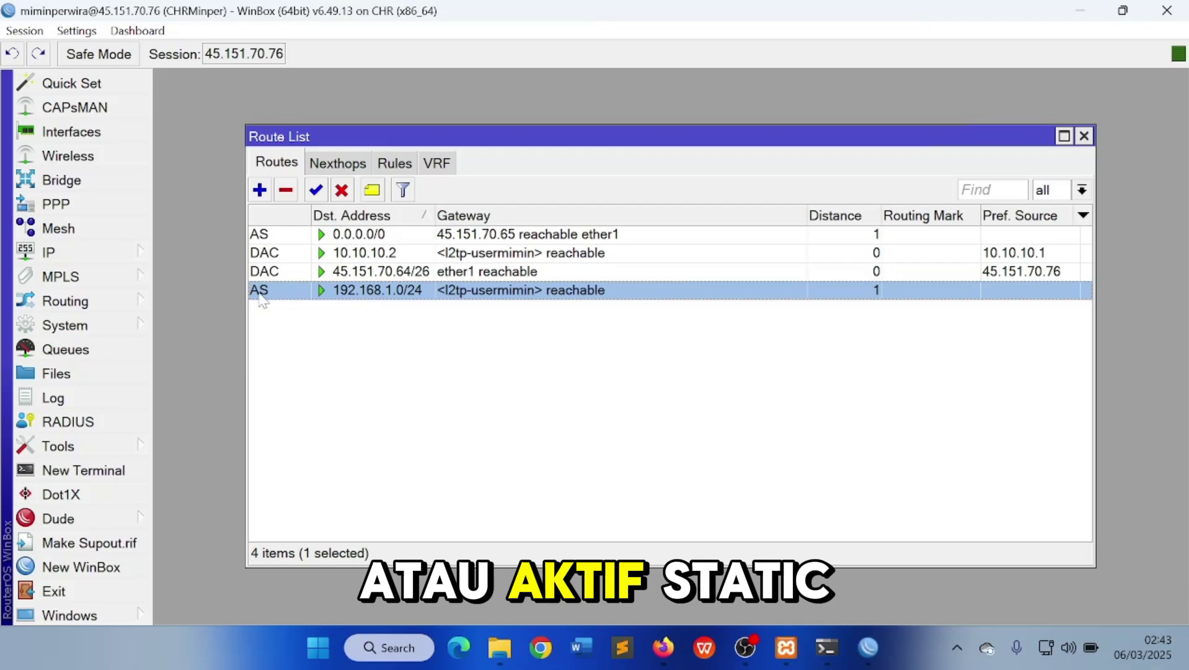
mouse_move(260, 297)
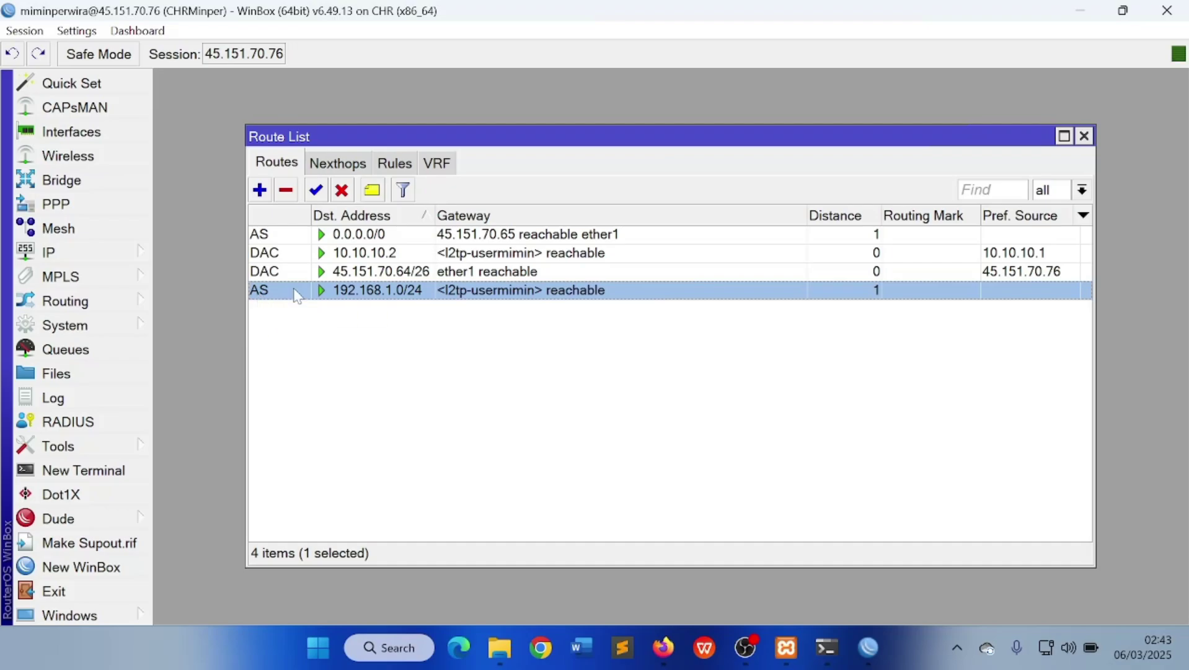
left_click(1085, 136)
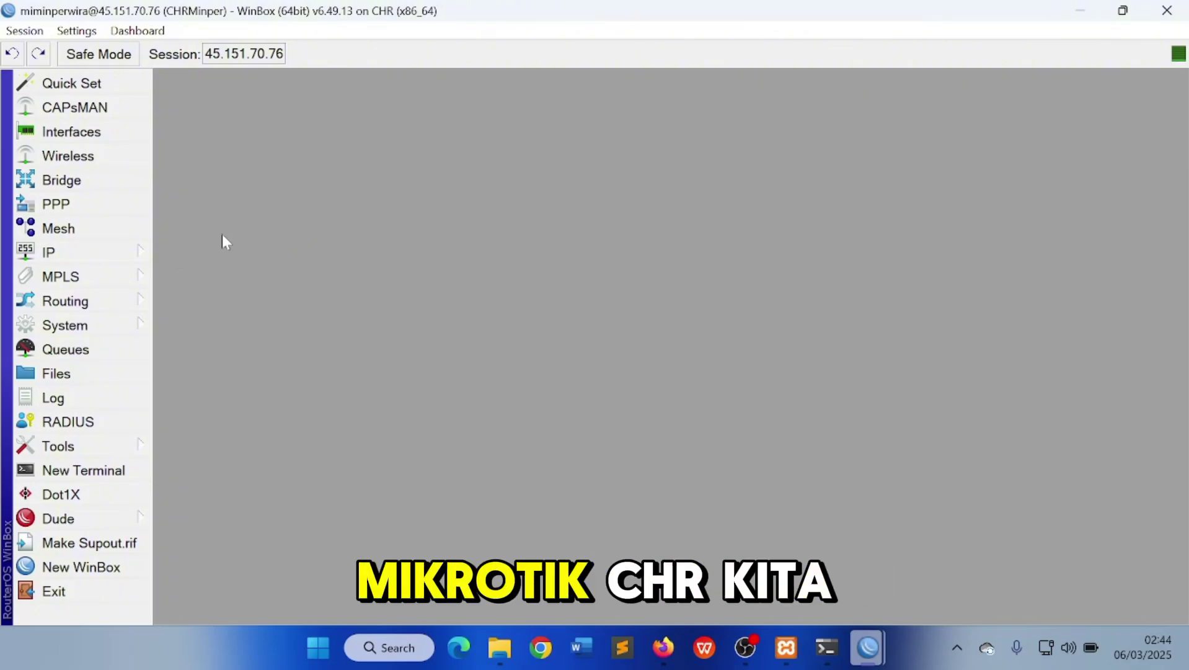
Create a new srcnat NAT rule matching traffic going out the l2tp-usermimin interface
left_click(122, 254)
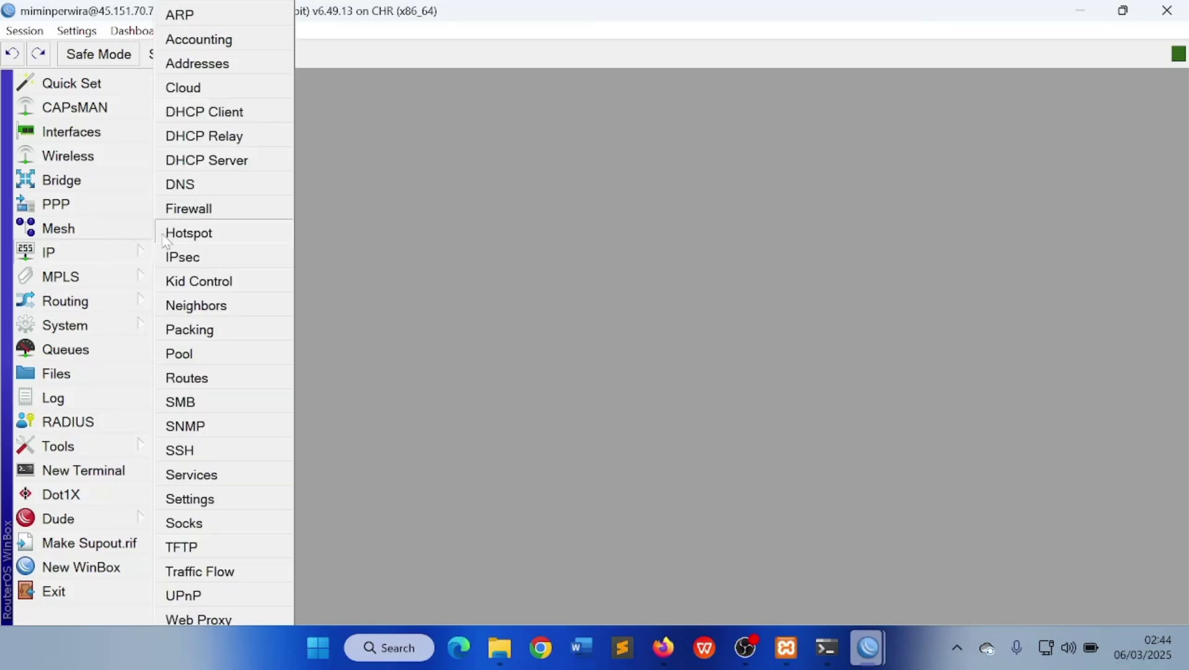
left_click(208, 211)
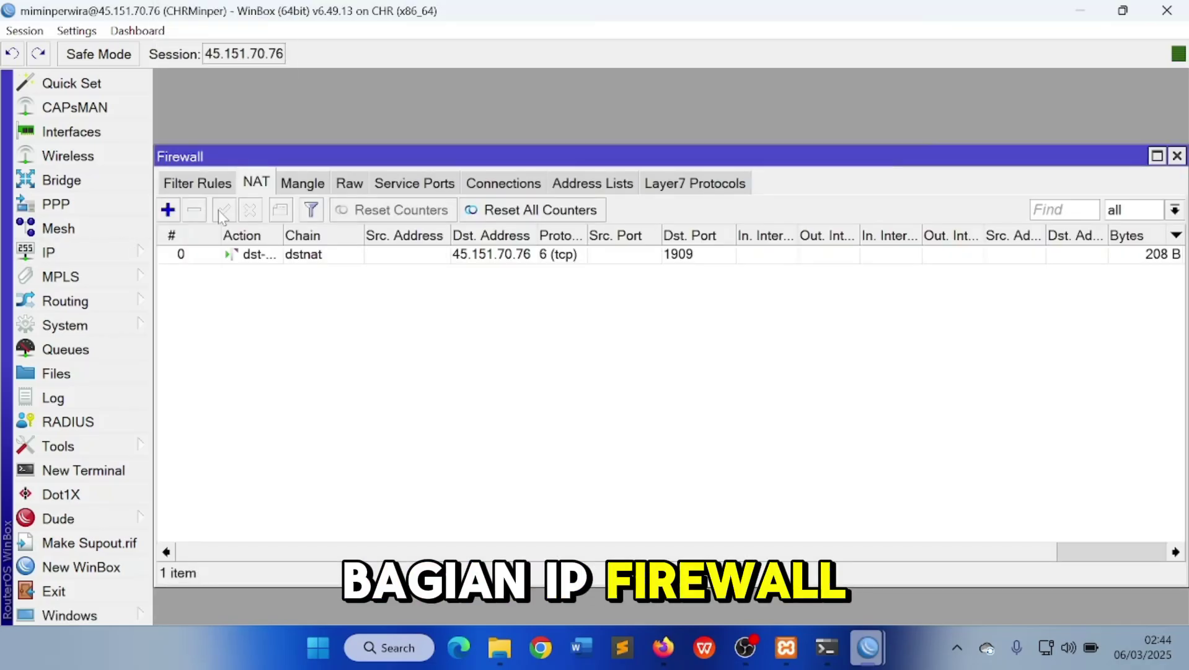
left_click(168, 209)
left_click(477, 110)
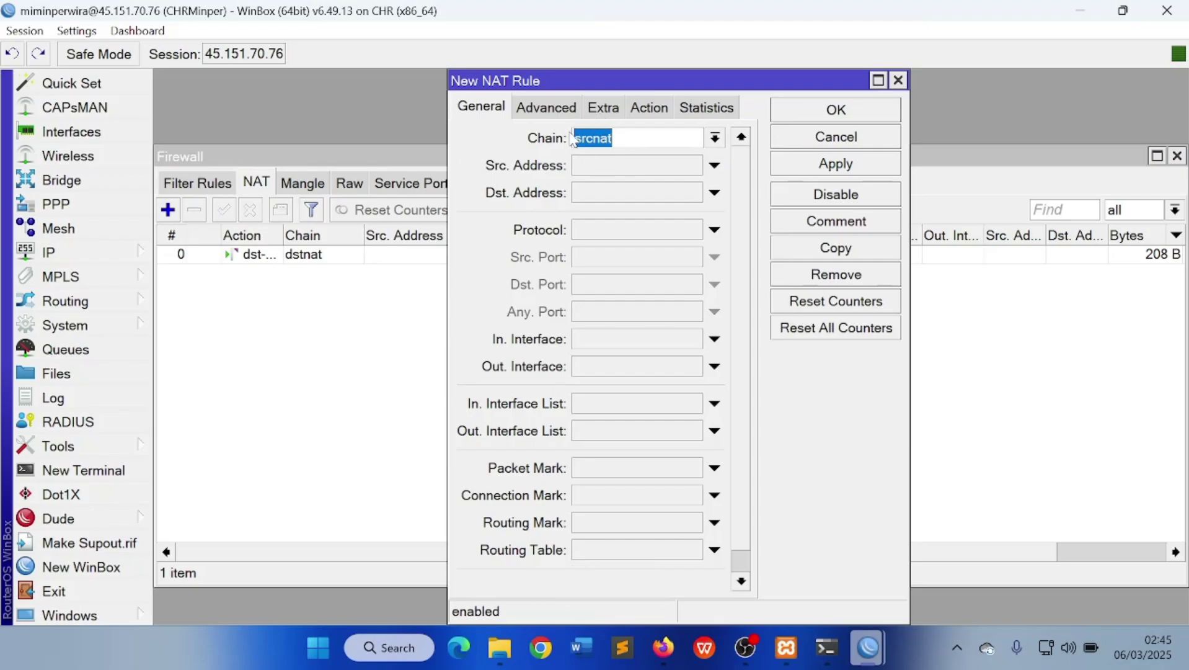
left_click(672, 368)
left_click(717, 366)
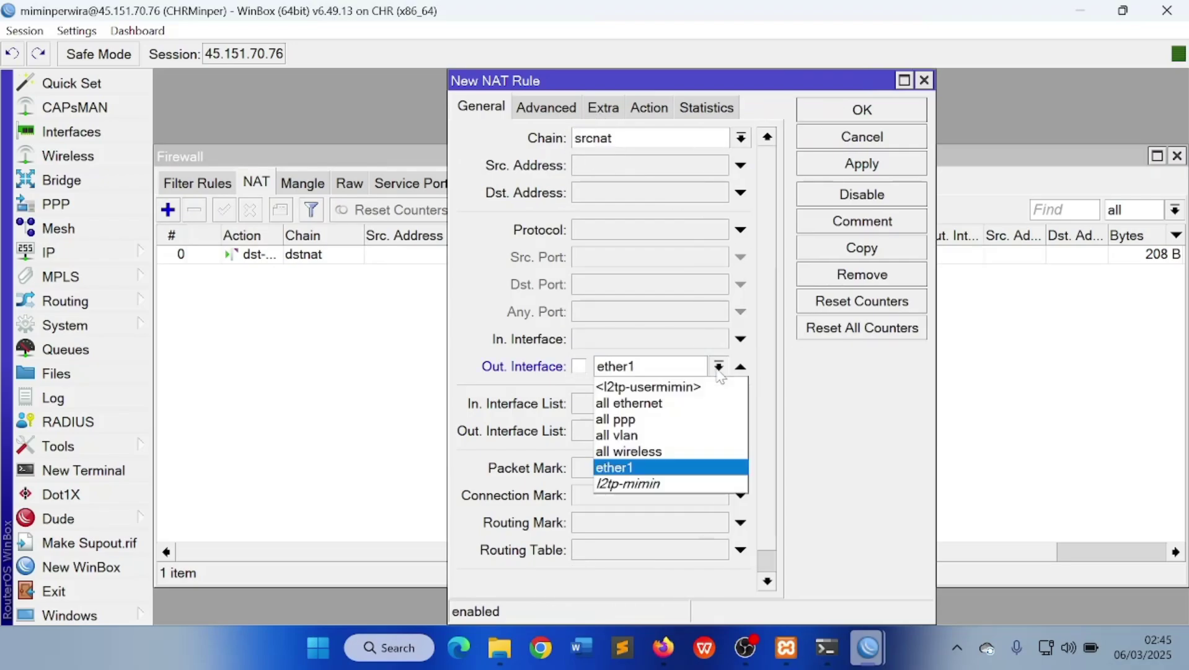
left_click(712, 385)
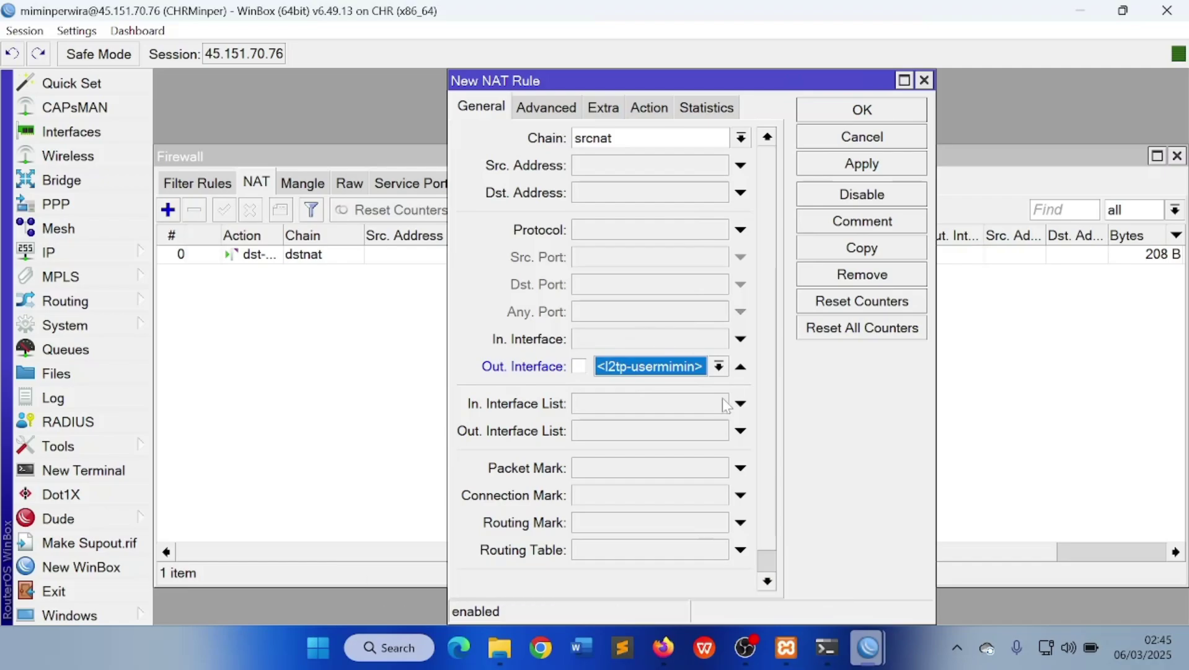
Set the rule's action to masquerade, save it, and close the Firewall window
left_click(645, 115)
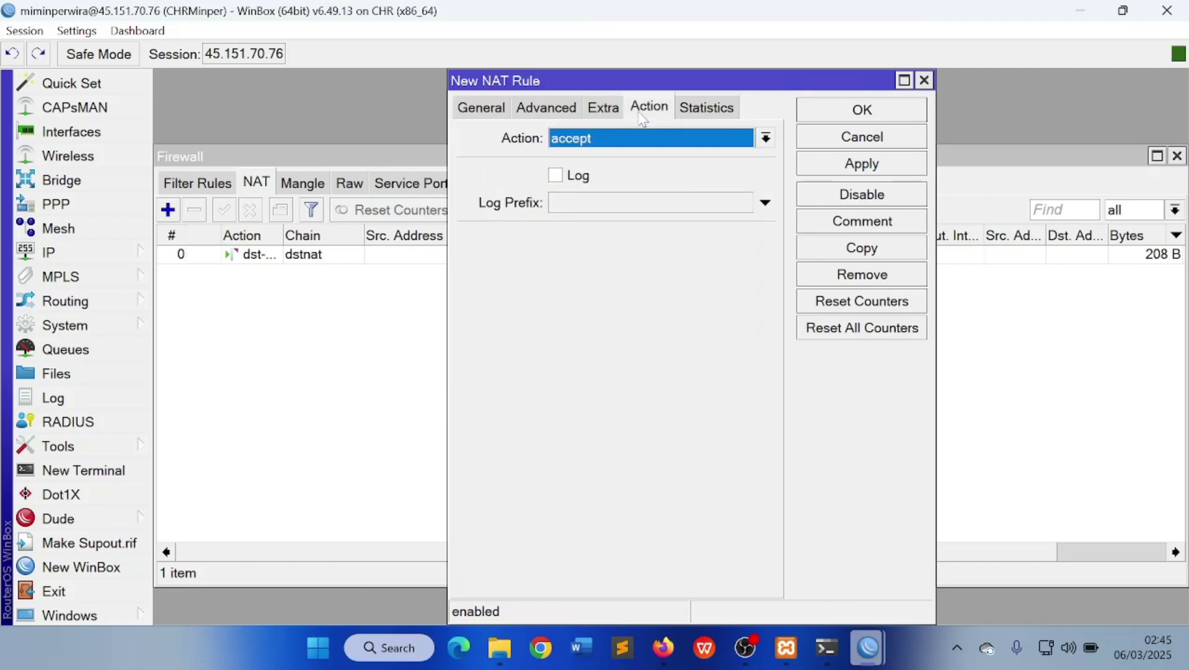
left_click(684, 139)
left_click(626, 255)
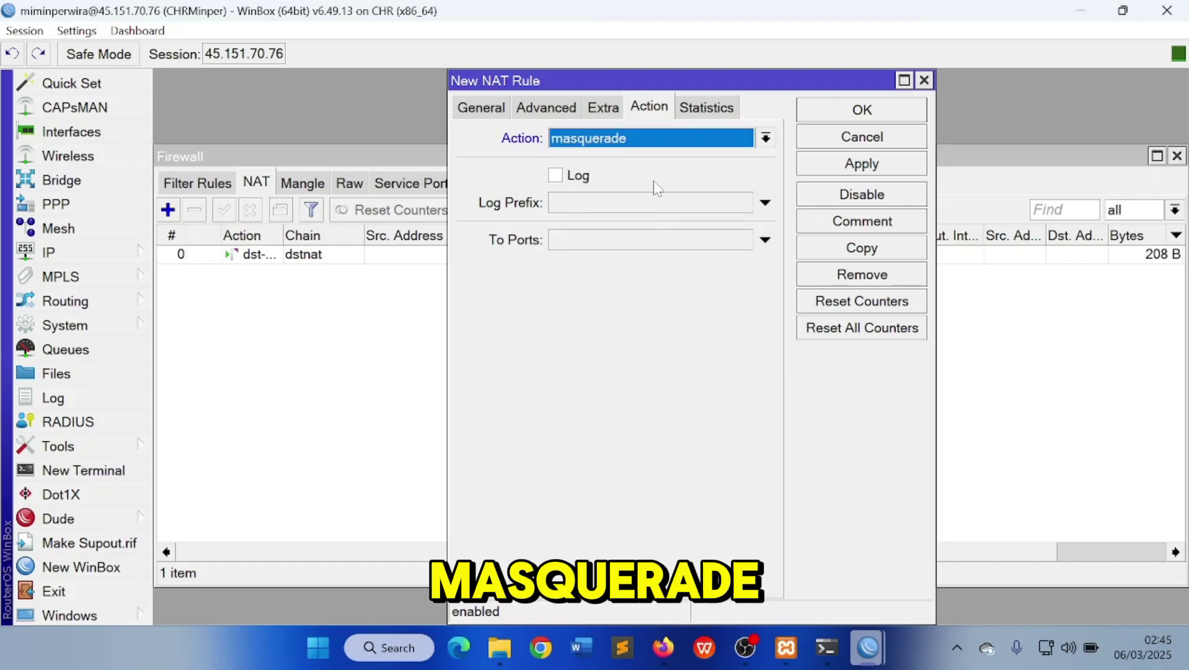
left_click(850, 162)
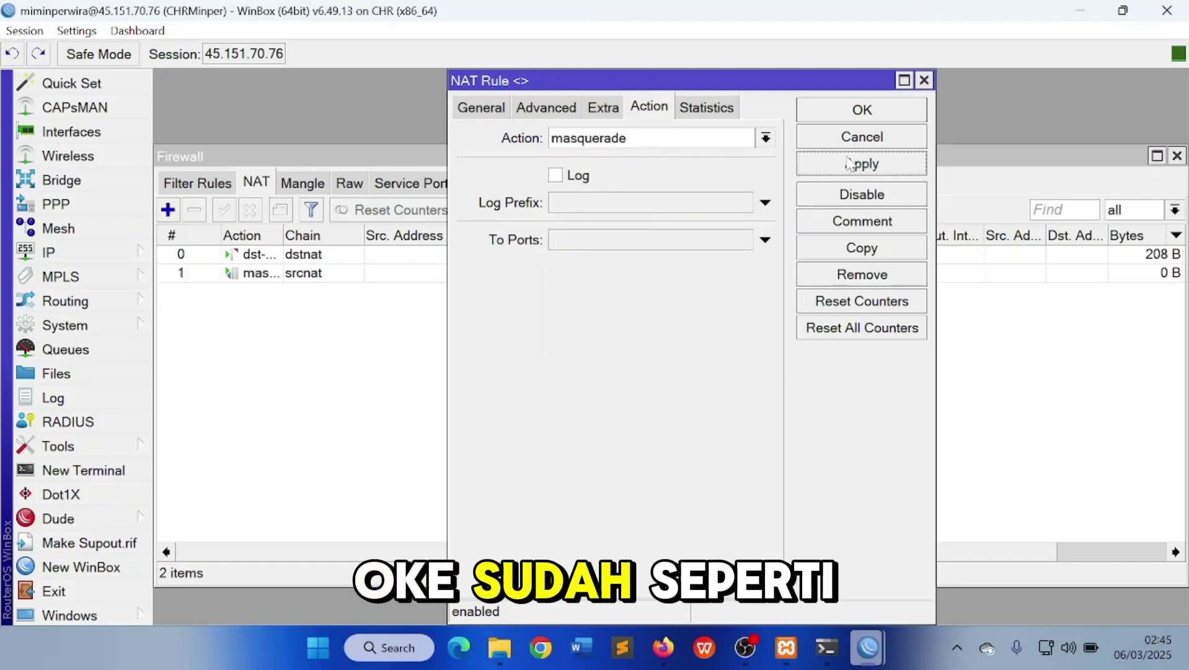
left_click(862, 110)
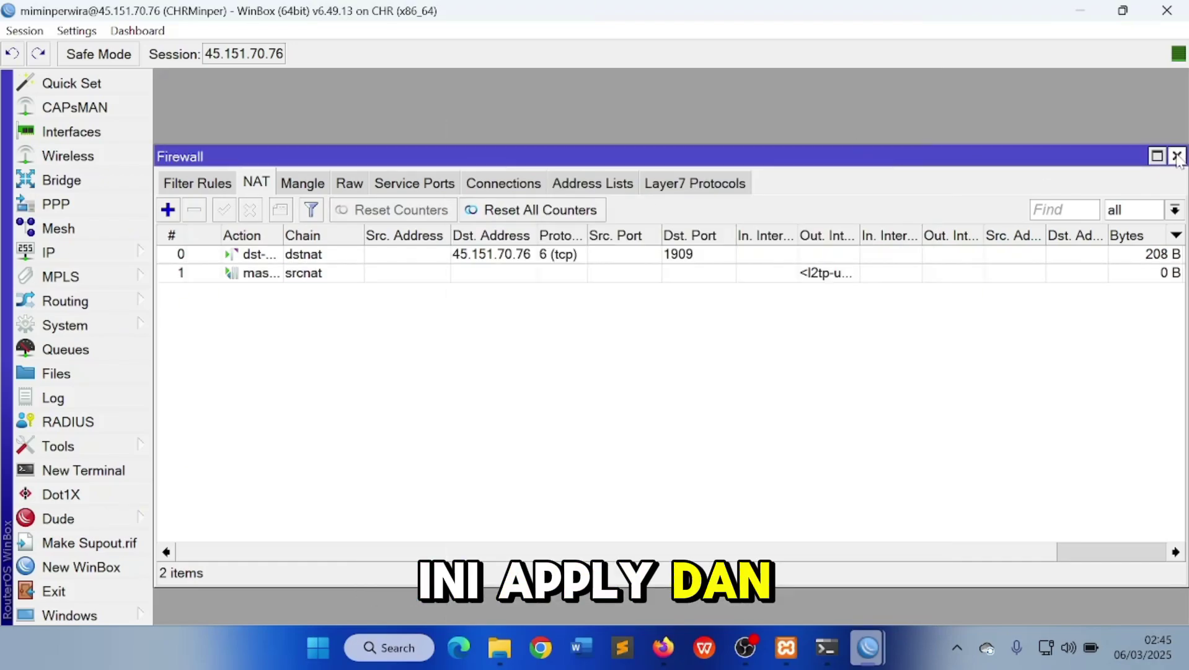
left_click(1178, 156)
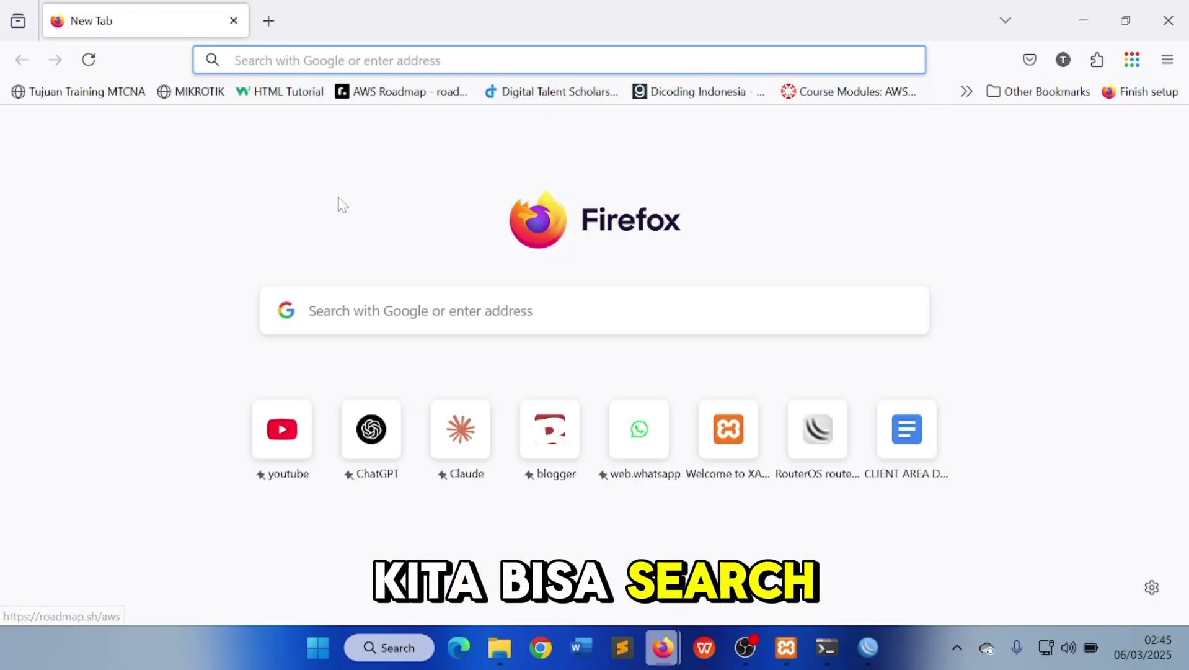
Load 45.151.70.76 in Firefox, then open 45.151.70.76:1909 to reach the web server
type("45.151.70.76")
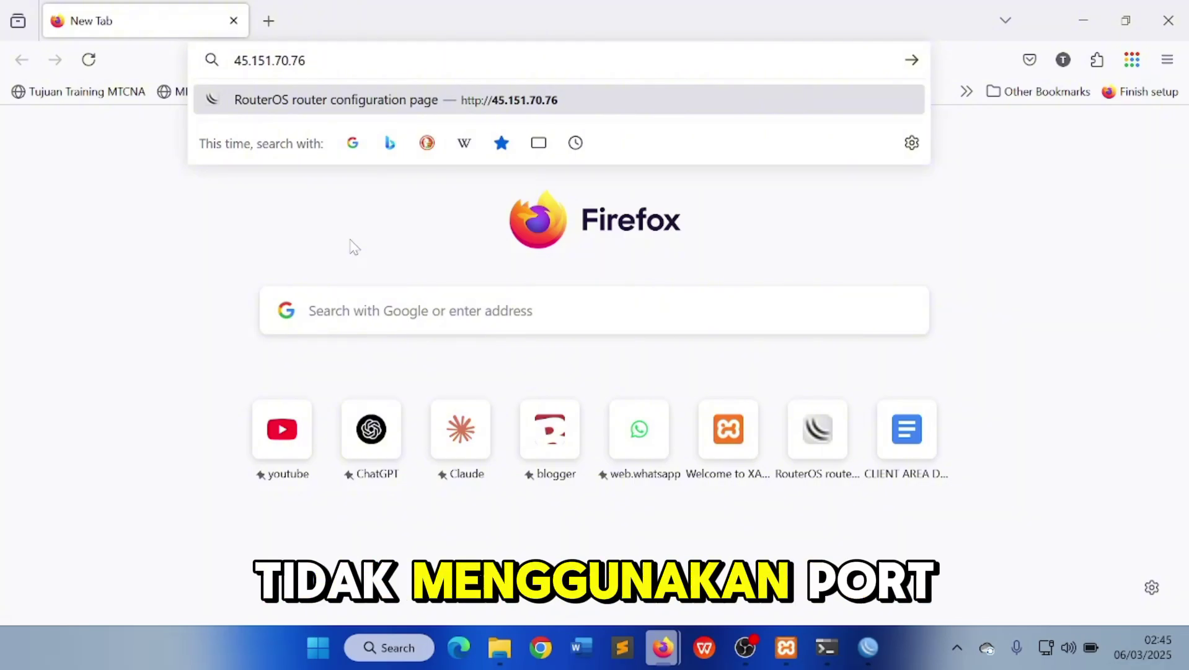
key("Return")
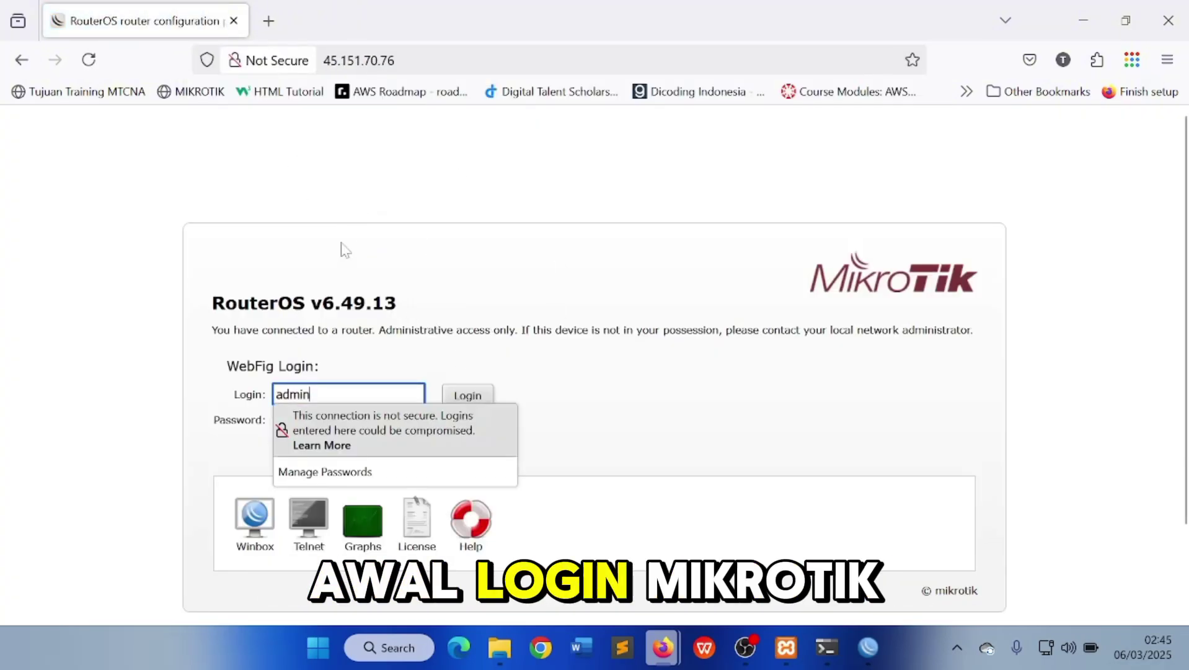
left_click(379, 60)
key("End")
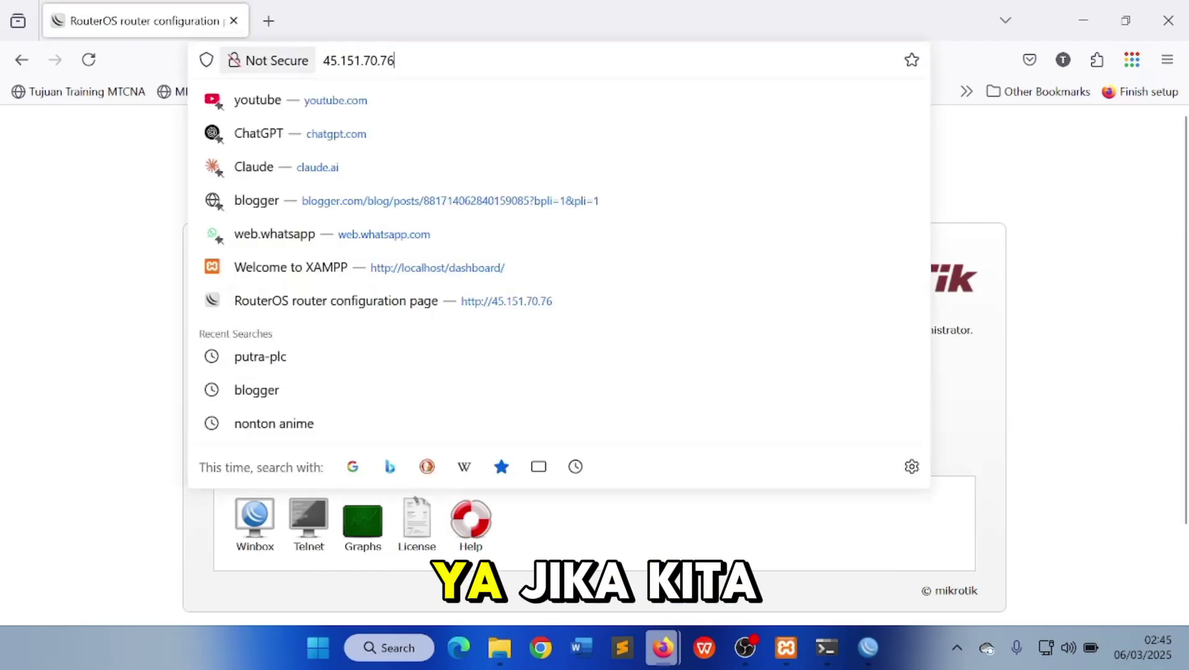
type(":")
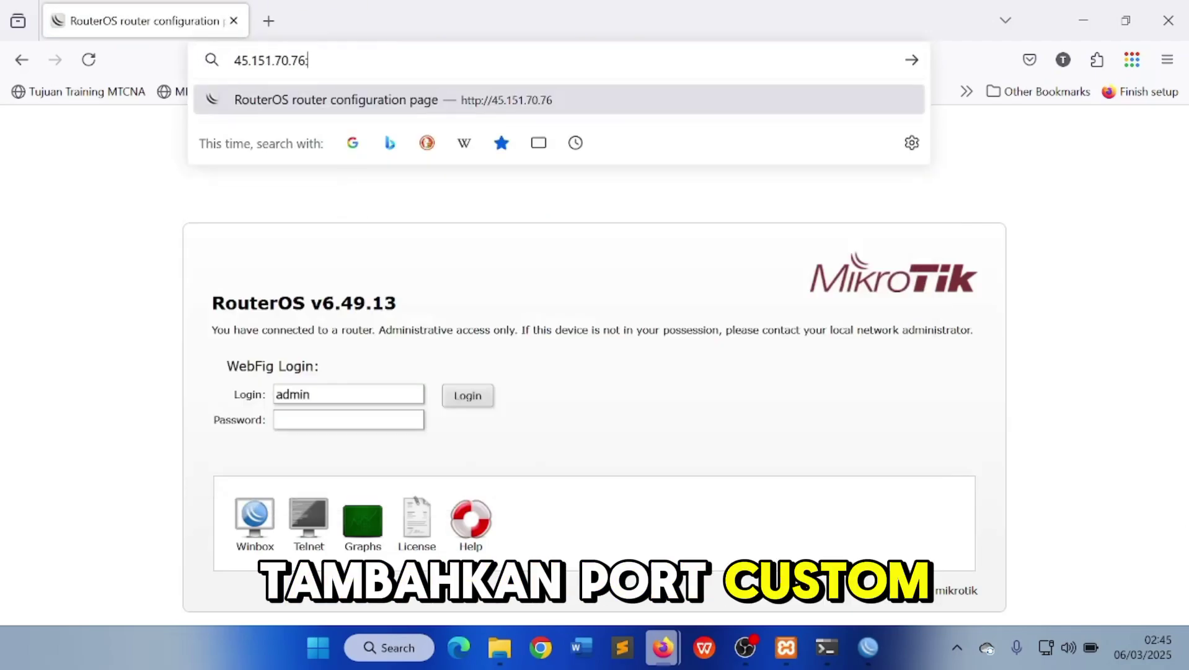
type("1909")
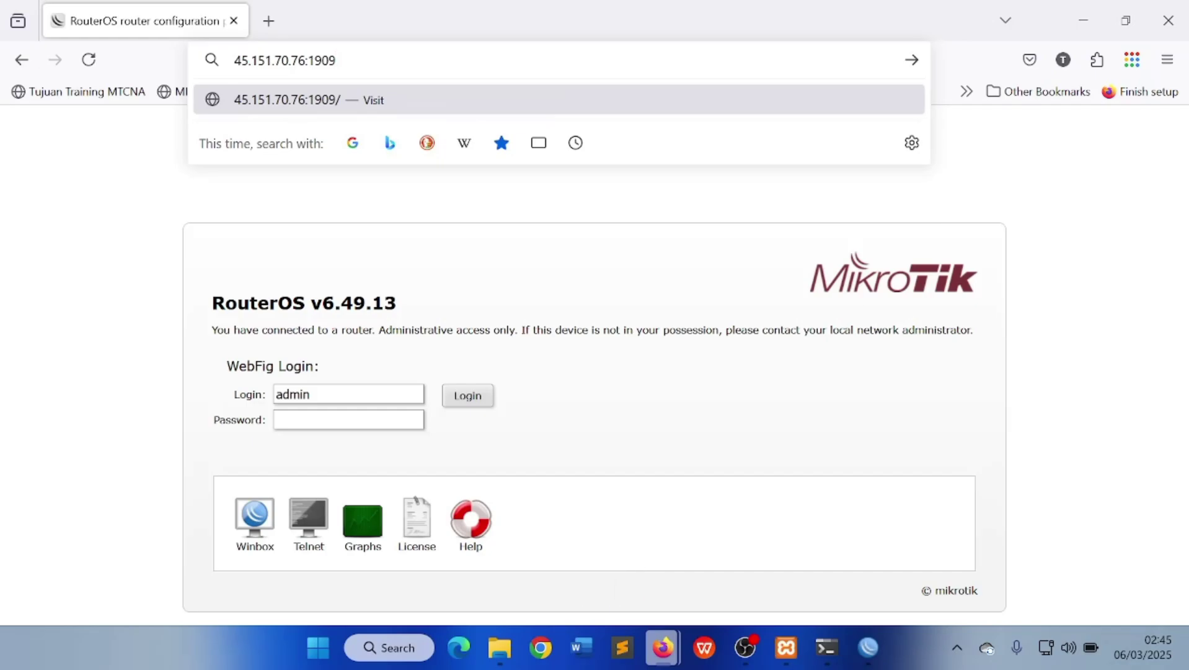
key("Return")
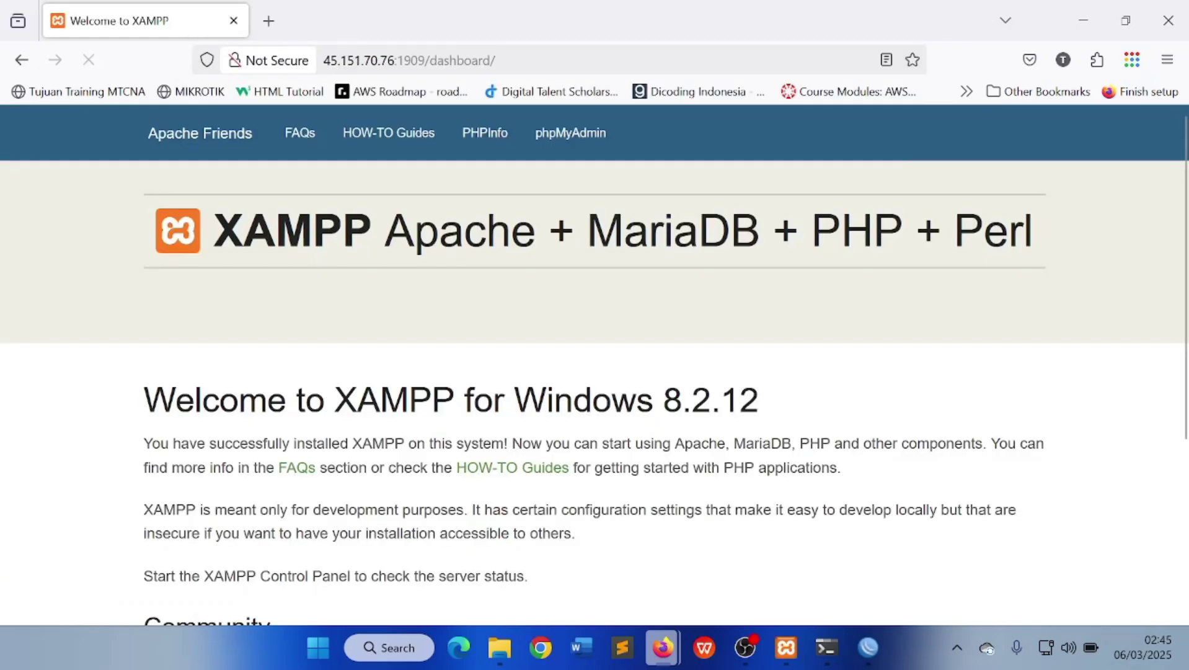
Scroll through the loaded XAMPP dashboard, then bring the WinBox router session back
scroll(571, 286, "down", 5)
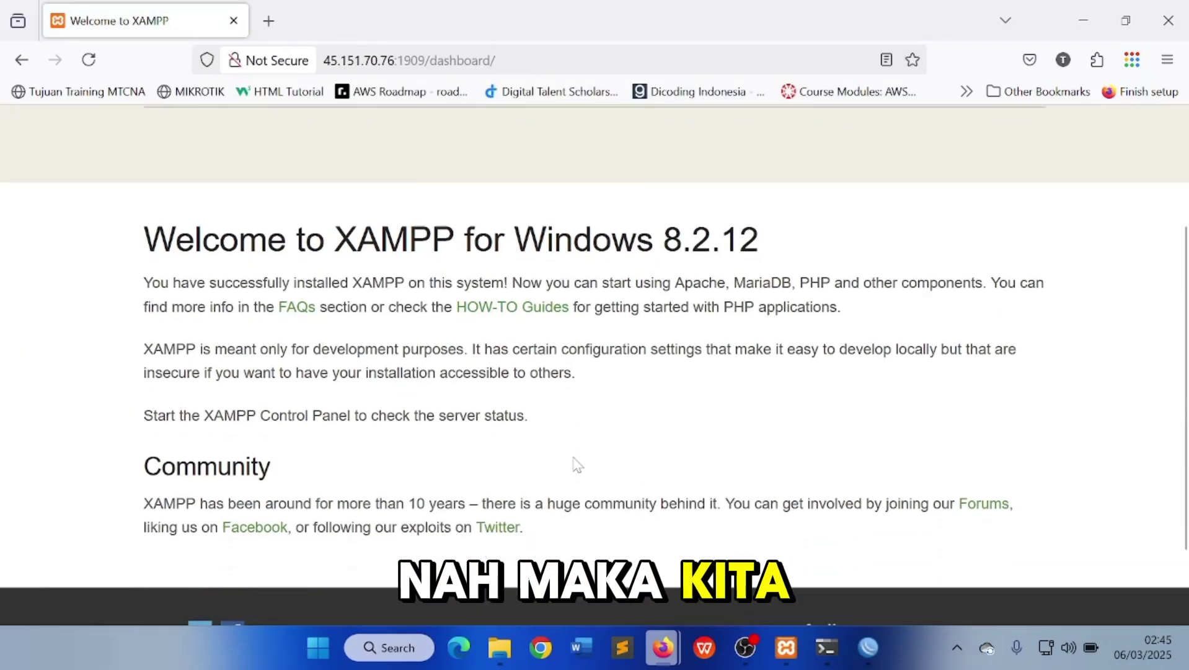
scroll(701, 406, "up", 5)
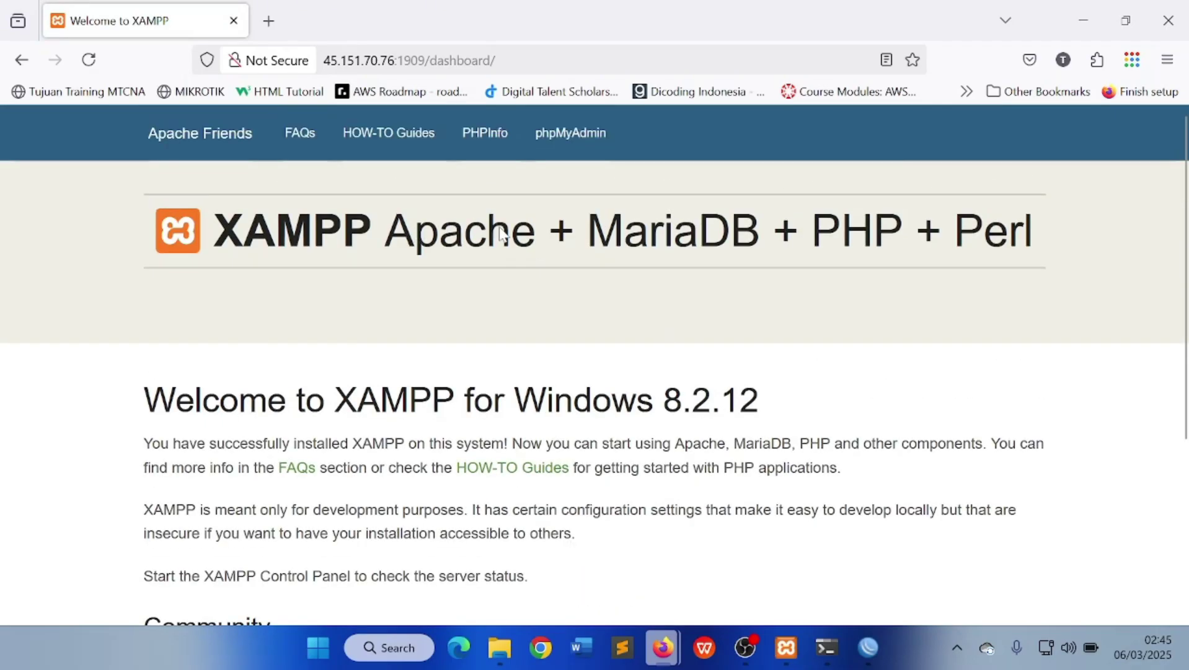
scroll(504, 235, "down", 3)
scroll(499, 248, "up", 3)
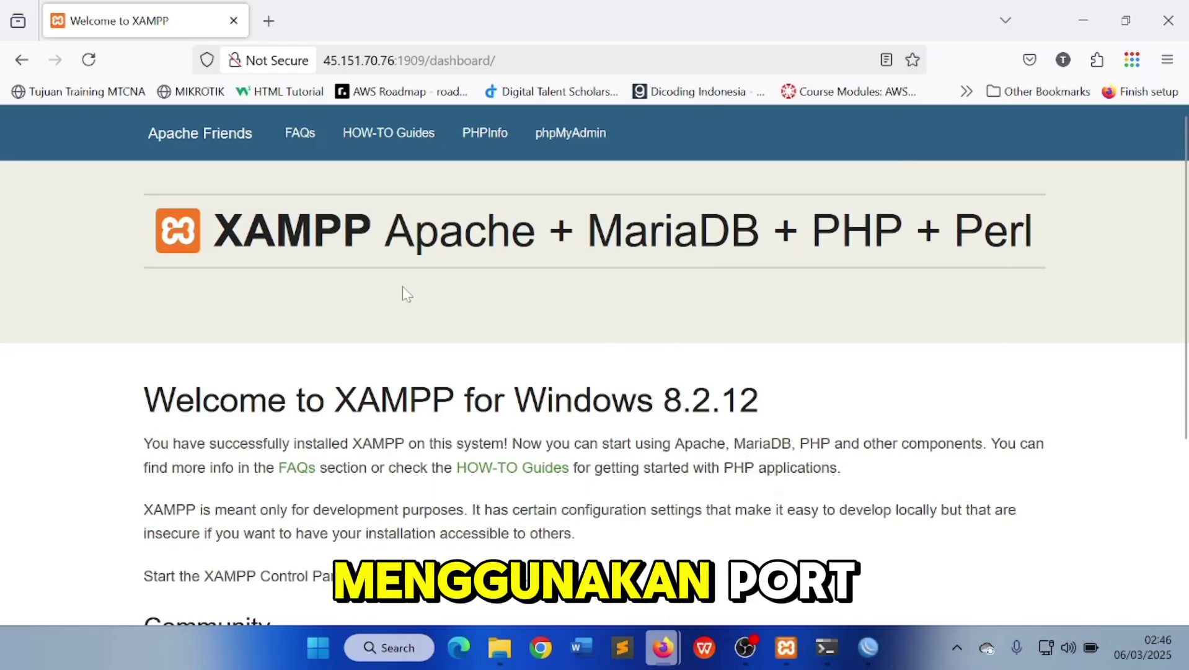
mouse_move(868, 633)
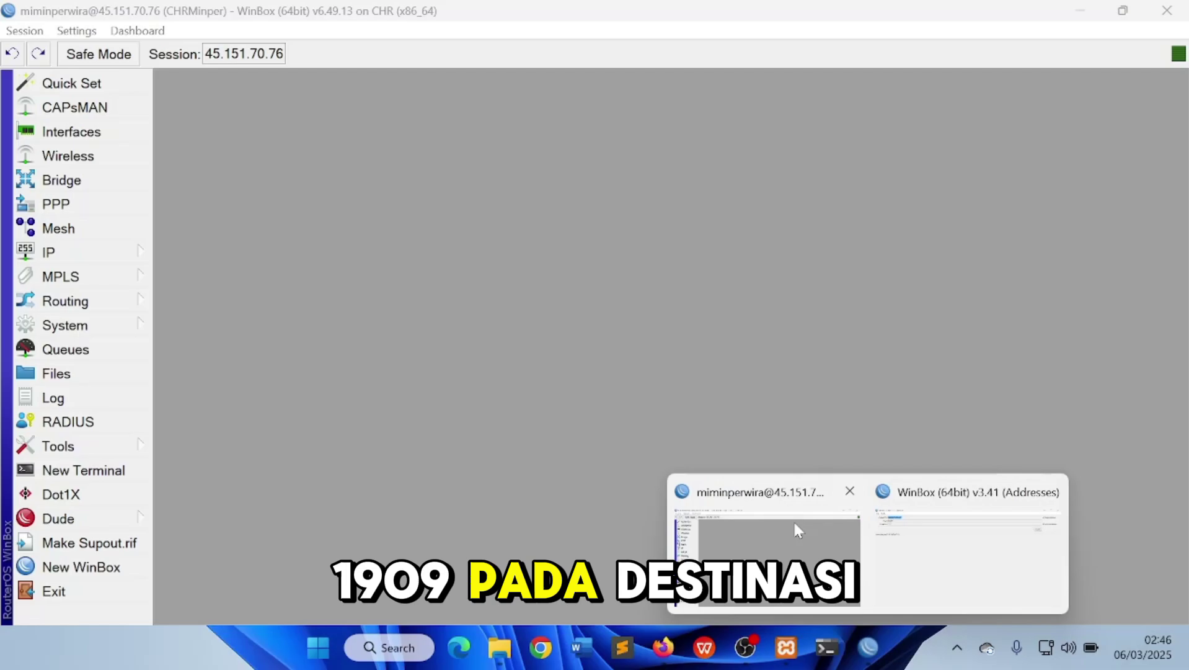
left_click(796, 527)
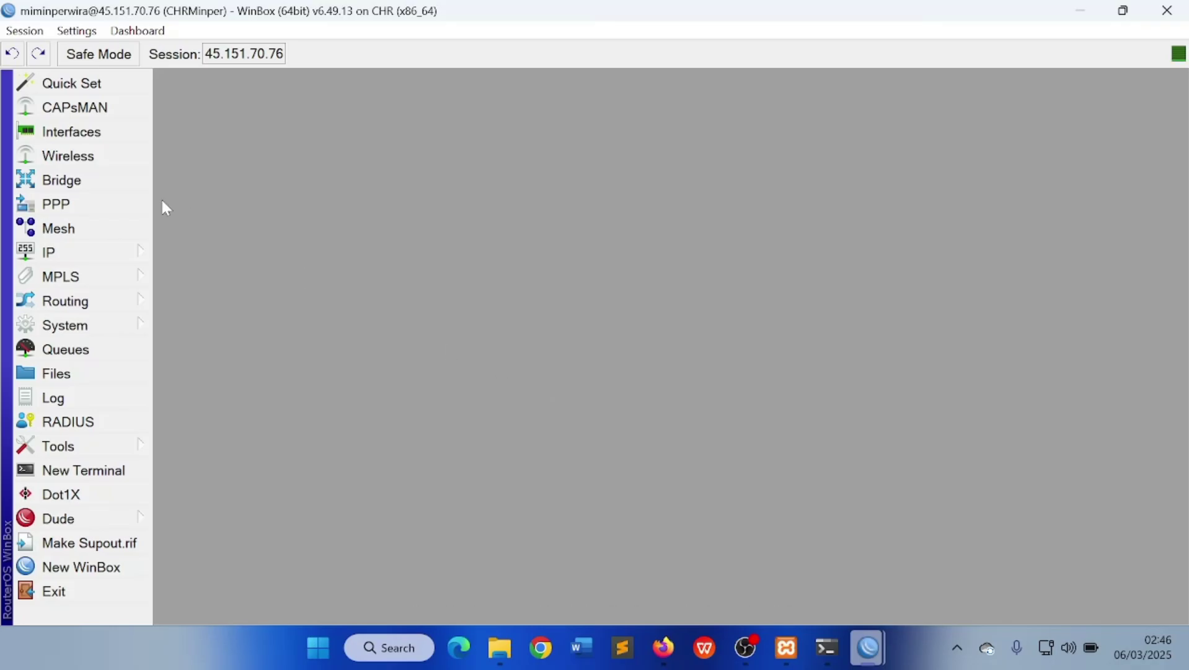
Change the dst-nat rule's Dst. Port from 1909 to 2025, then switch back to the Firefox XAMPP page
left_click(93, 253)
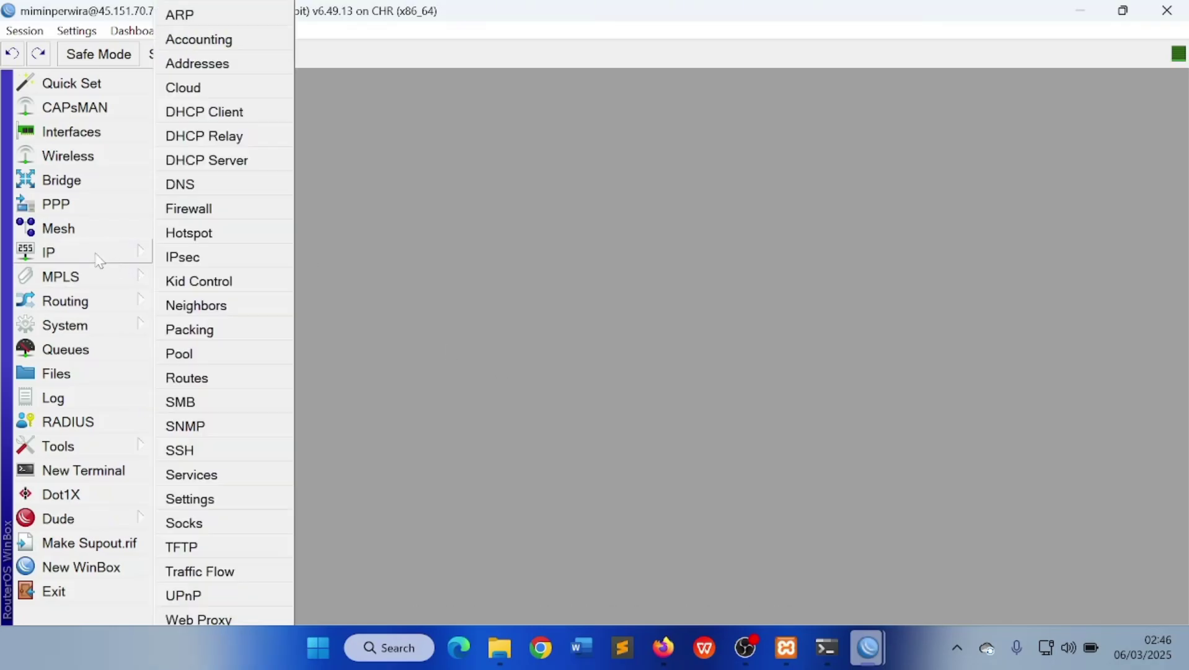
left_click(216, 206)
double_click(304, 256)
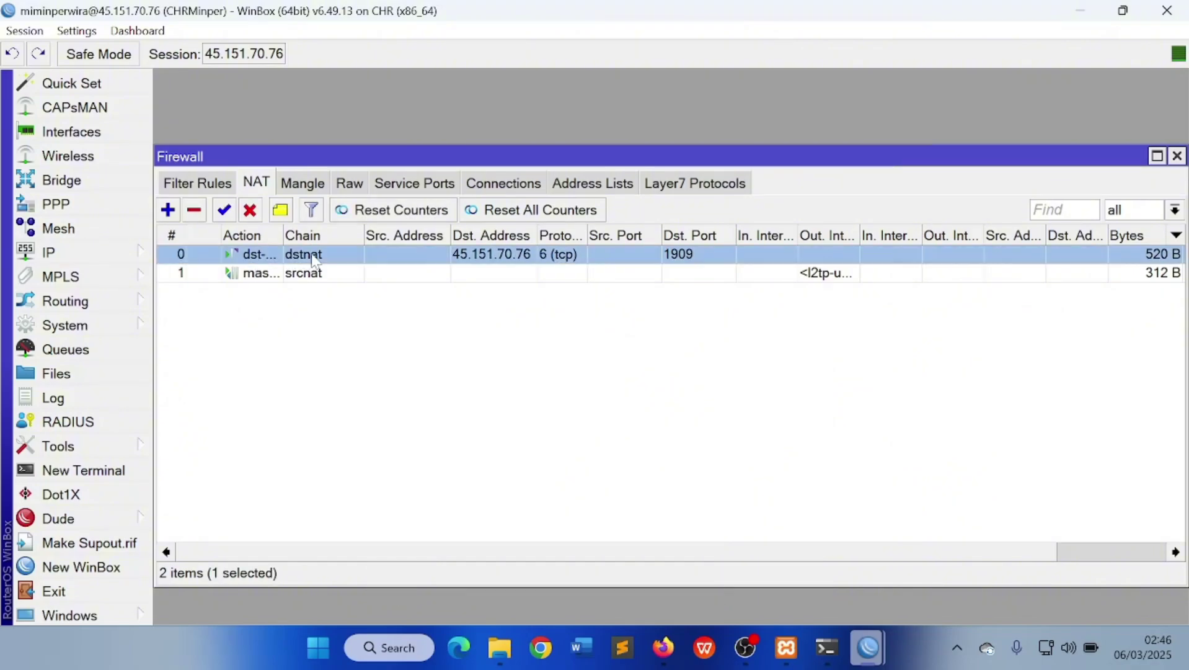
left_click(490, 109)
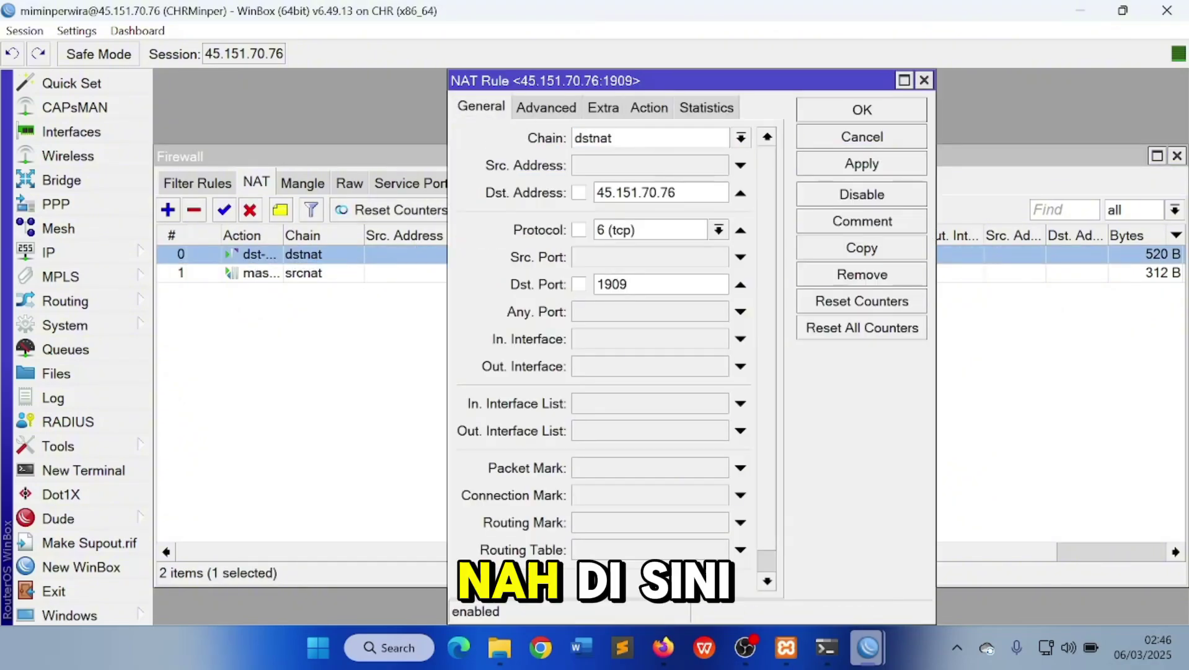
double_click(596, 282)
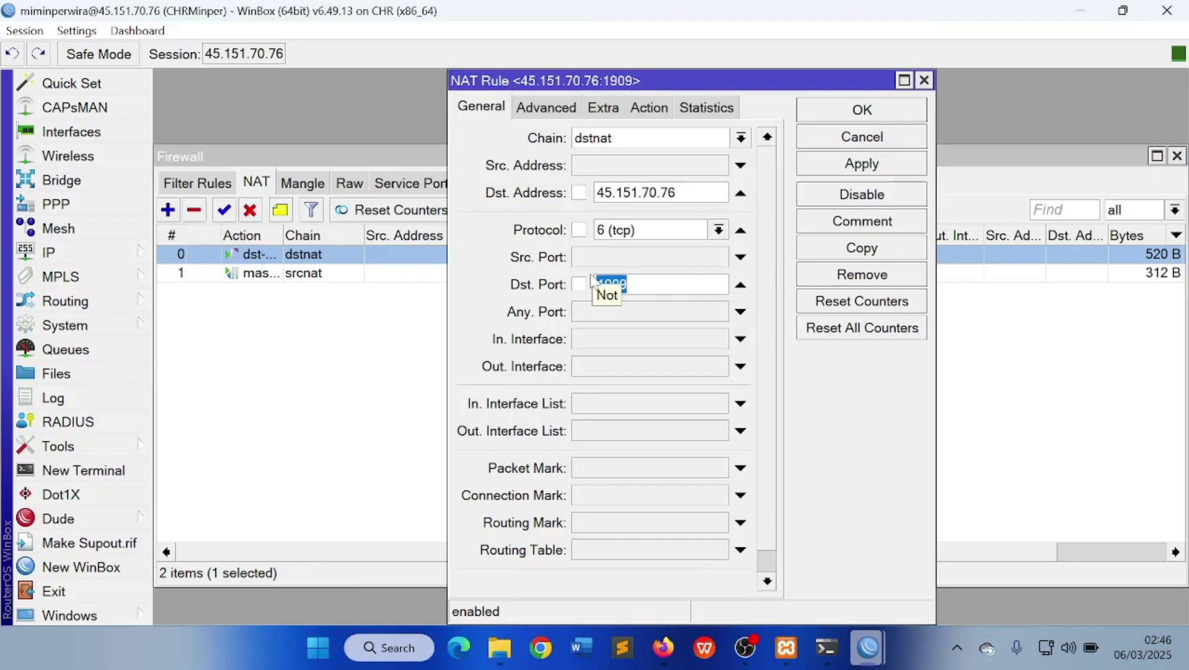
type("2025")
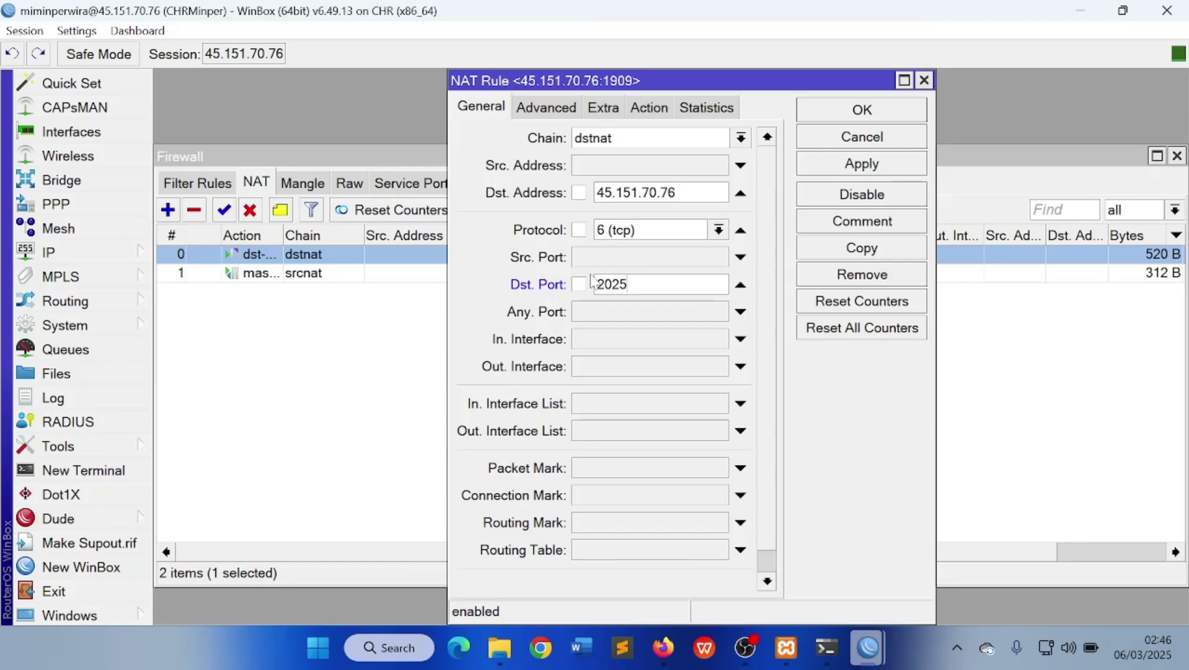
left_click(861, 166)
left_click(853, 110)
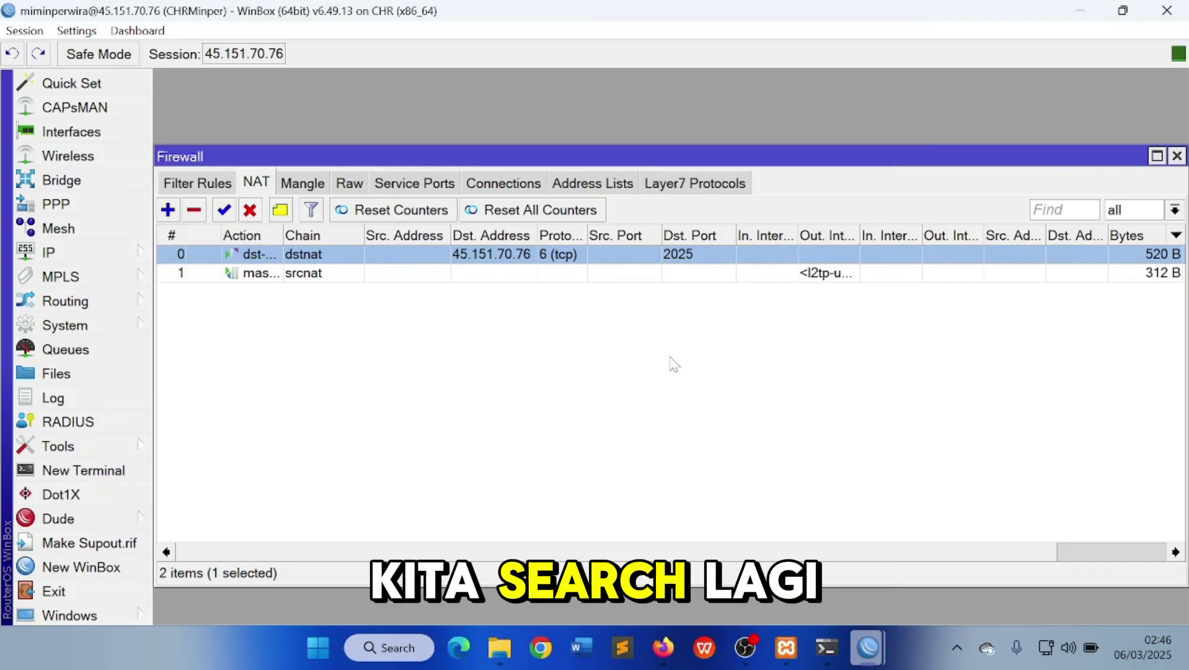
left_click(664, 647)
left_click(863, 545)
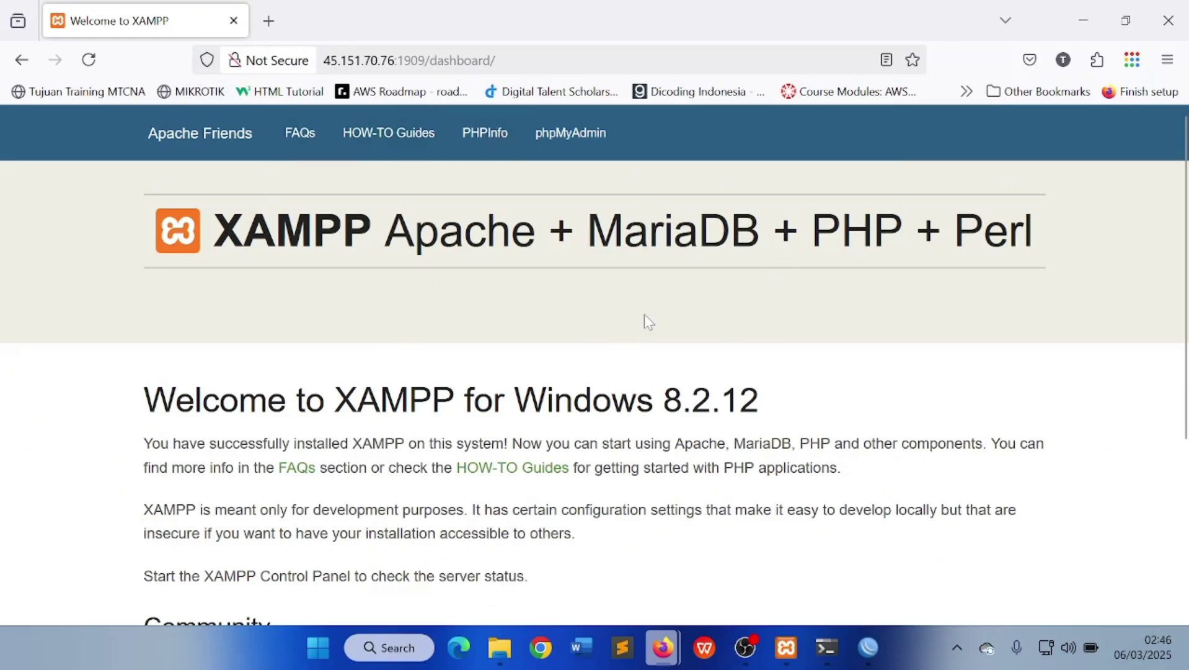
Reload the port 1909 page to see it fail, then load 45.151.70.76:2025 instead
left_click(87, 61)
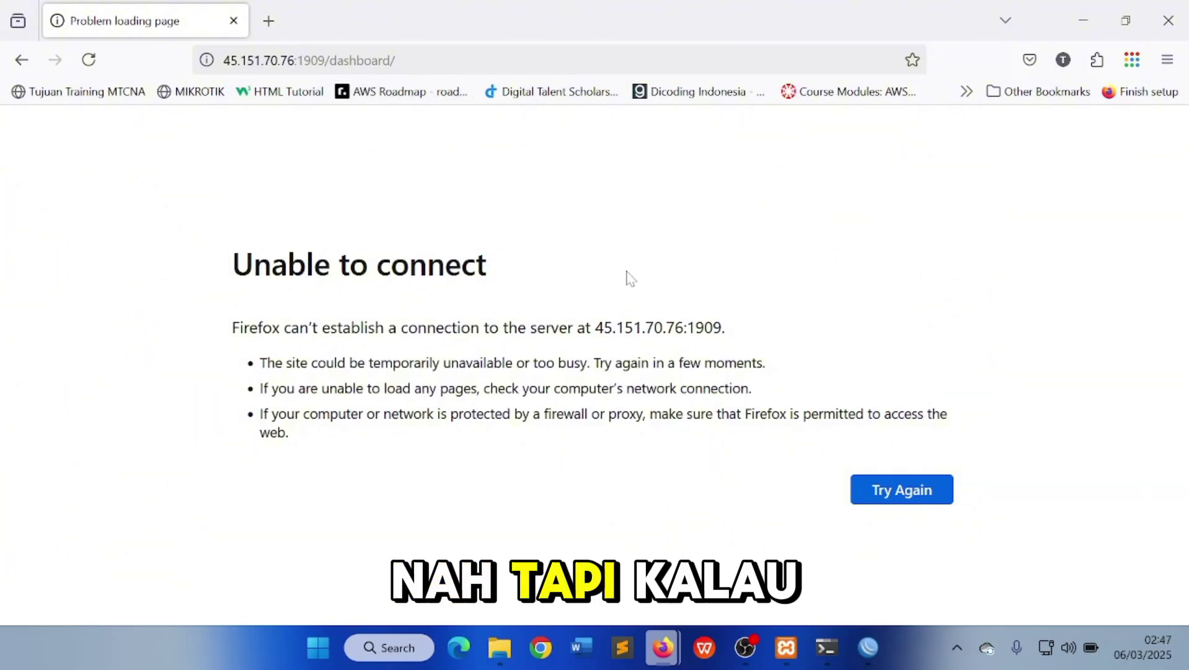
left_click(347, 60)
key("End")
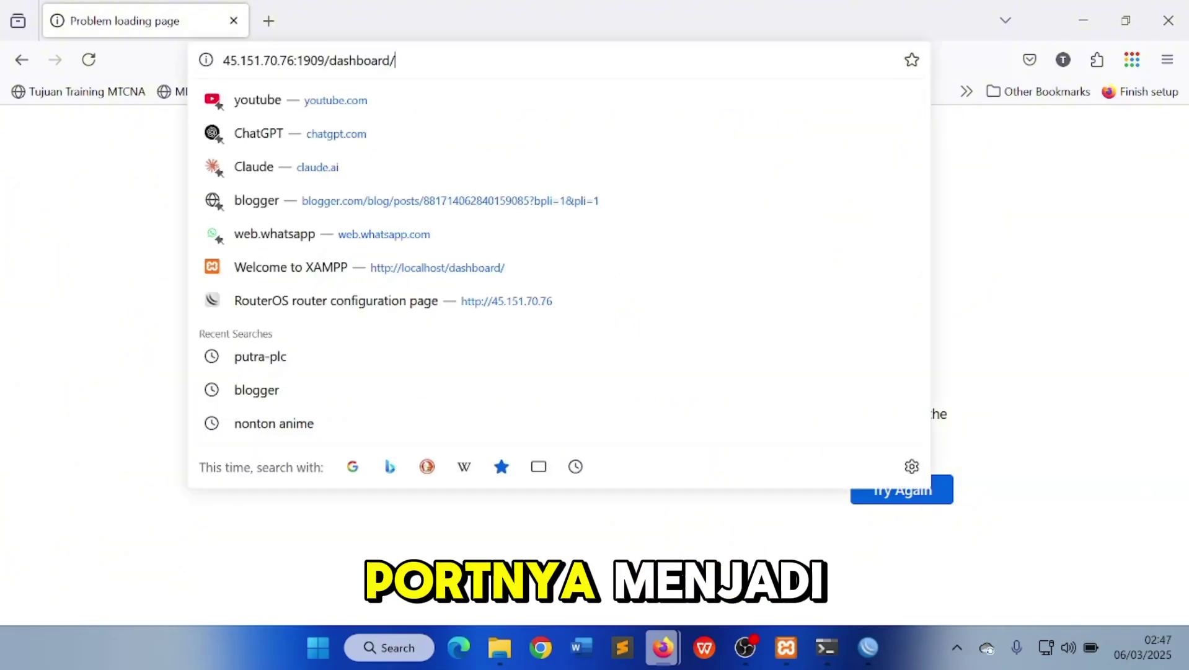
key("shift+Left")
key("shift+Left")
key("shift+Left")
key("shift+Left")
key("shift+Left")
key("shift+Left")
key("shift+Left")
key("shift+Left")
key("shift+Left")
key("shift+Left")
key("shift+Left")
key("shift+Left")
key("shift+Left")
key("shift+Left")
key("shift+Left")
key("BackSpace")
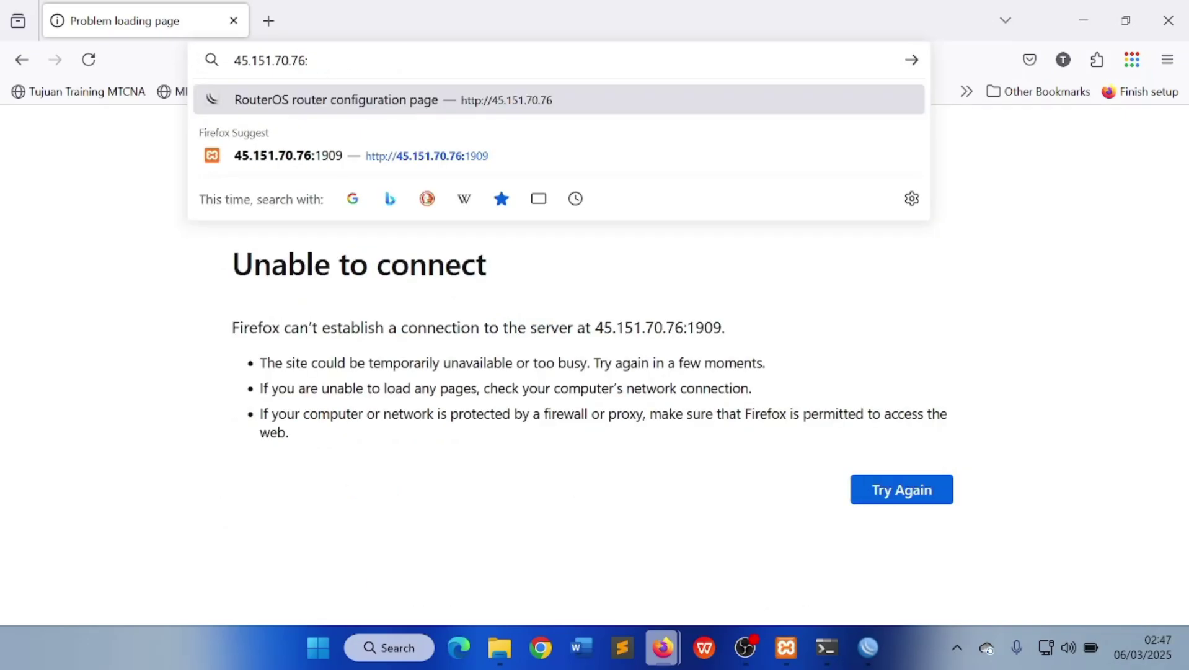
type("2025")
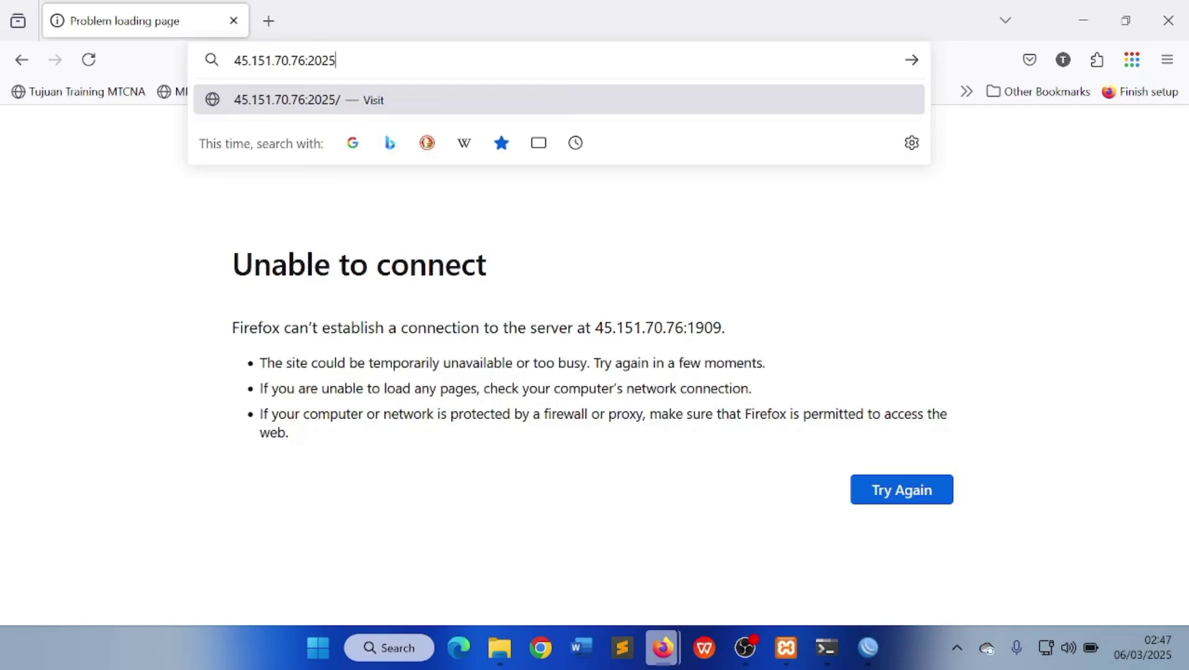
key("Return")
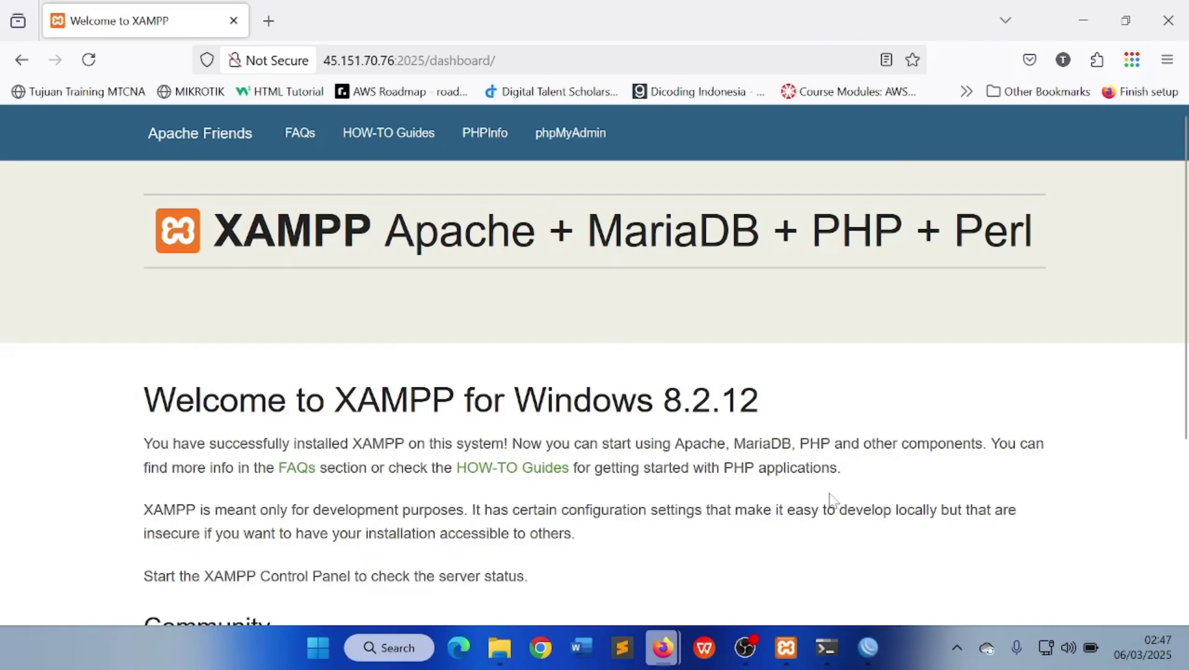
mouse_move(871, 647)
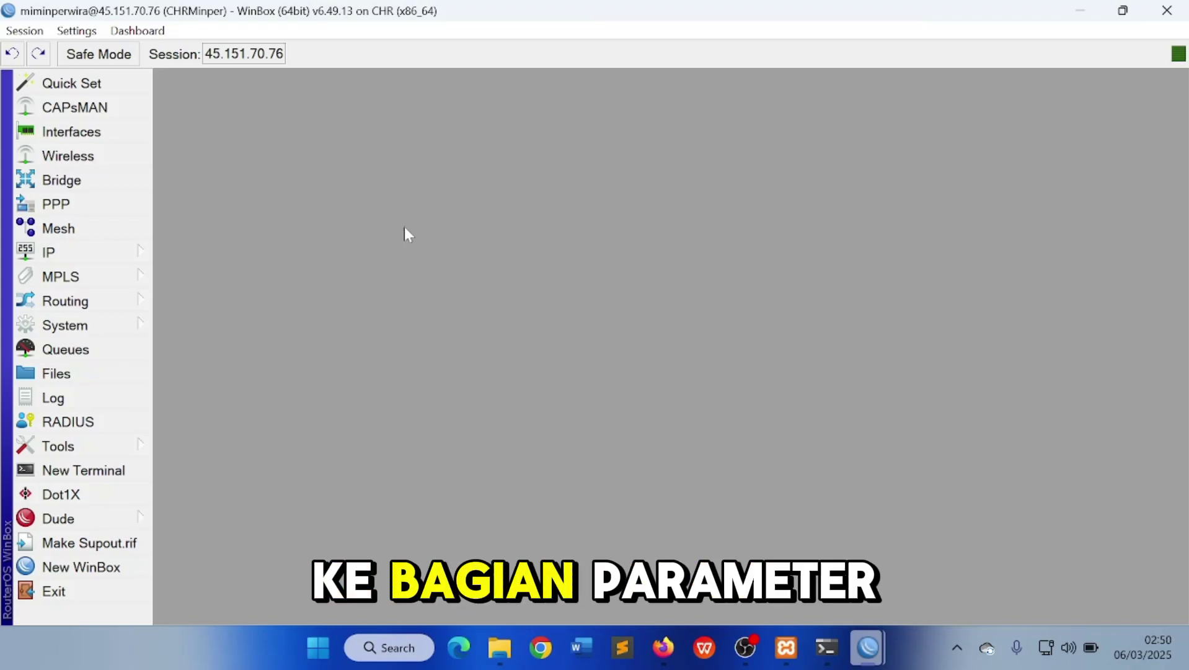
Open the dst-nat rule and keep its Dst. Port at 80, removing the added ',433'
left_click(124, 255)
left_click(177, 218)
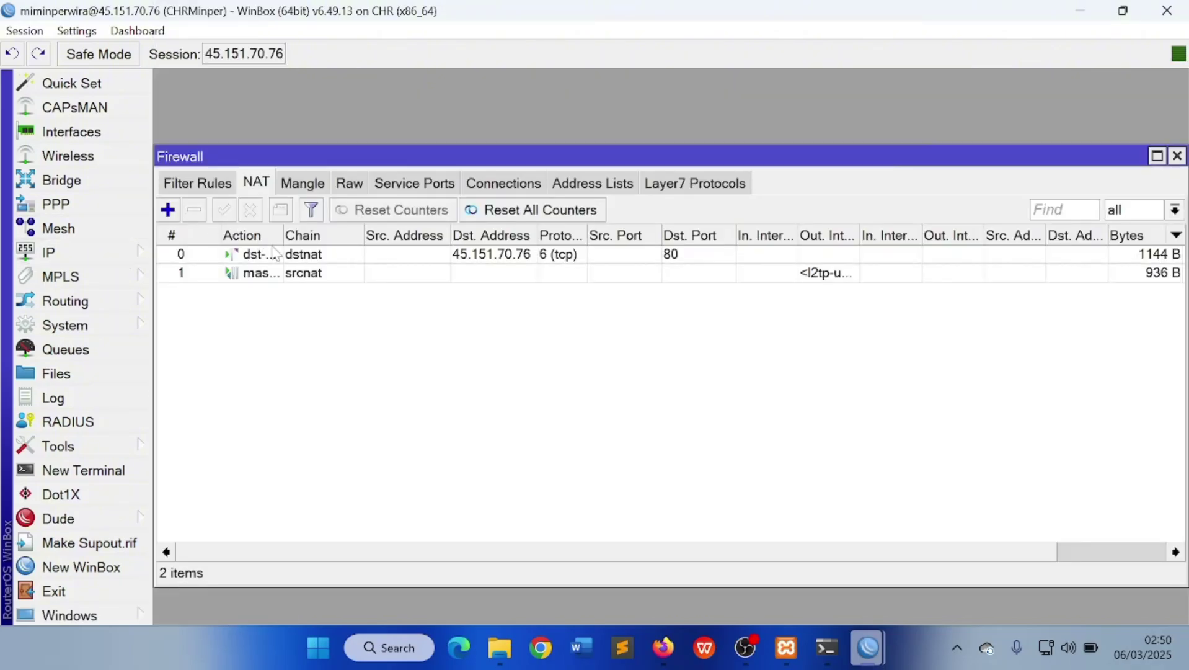
double_click(299, 254)
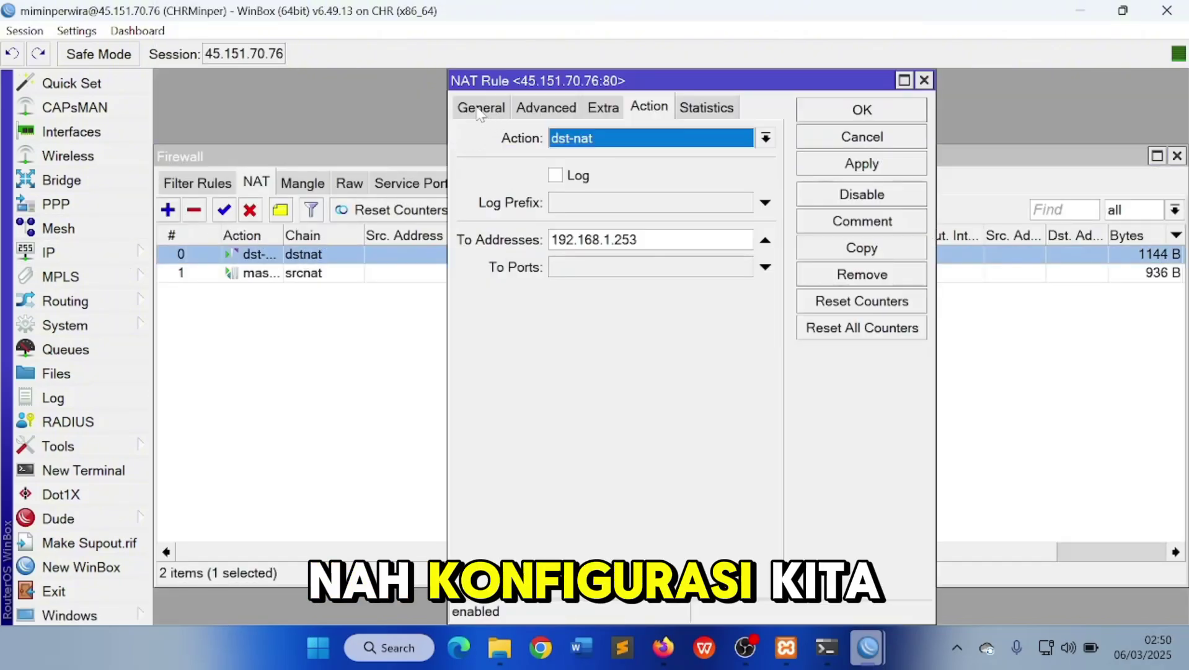
left_click(481, 107)
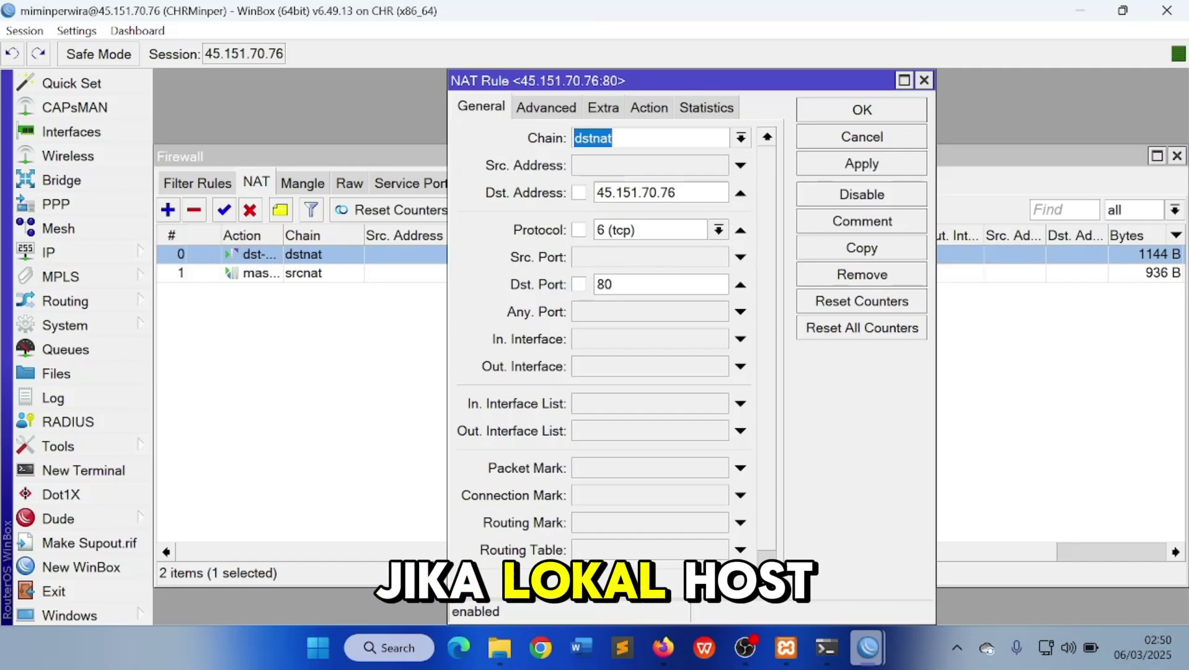
left_click(626, 281)
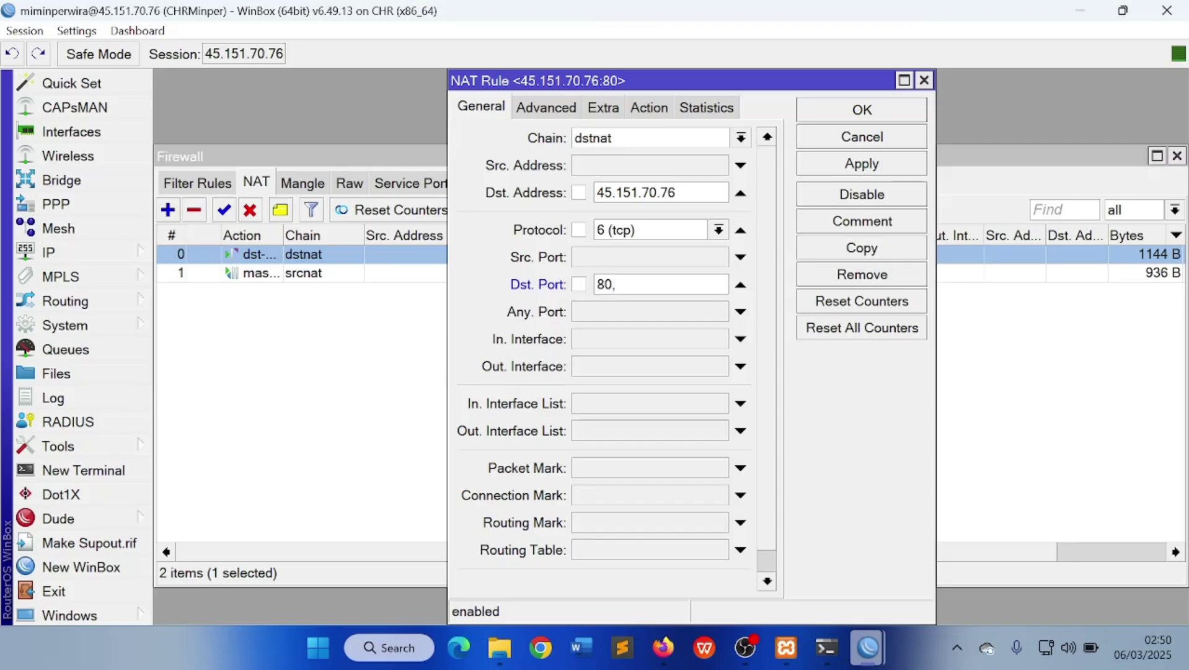
type(",433")
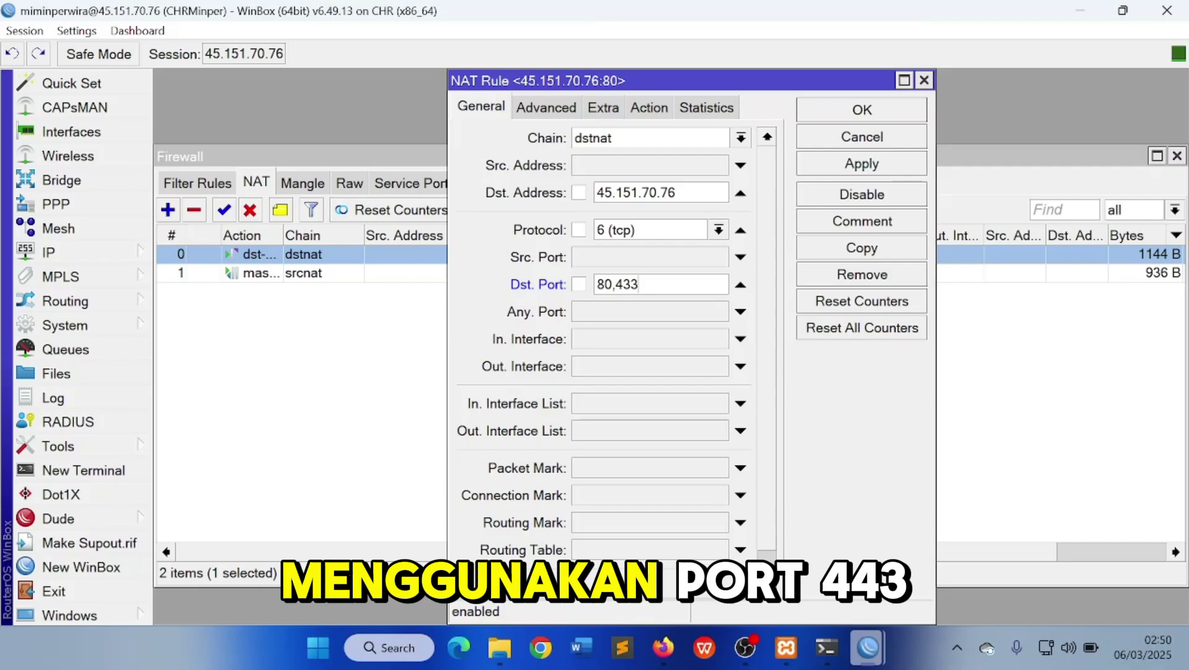
key("BackSpace")
key("BackSpace")
key("BackSpace")
key("BackSpace")
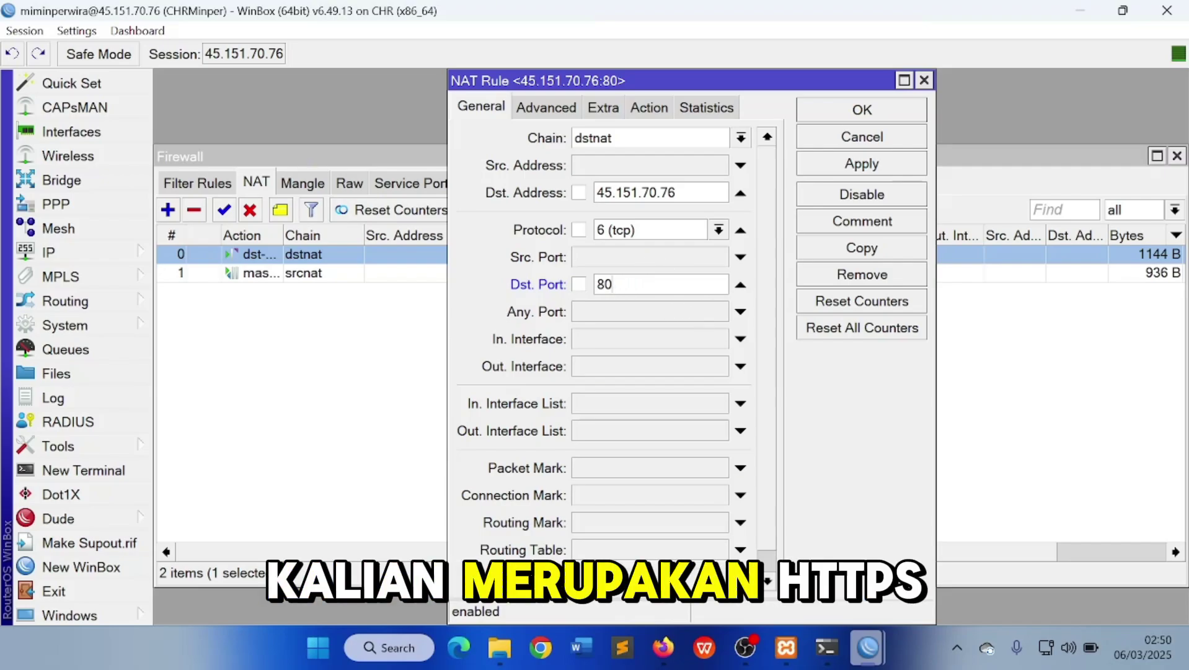
Leave the rule's To Ports unset in the Action settings, then apply and close the editor
left_click(659, 102)
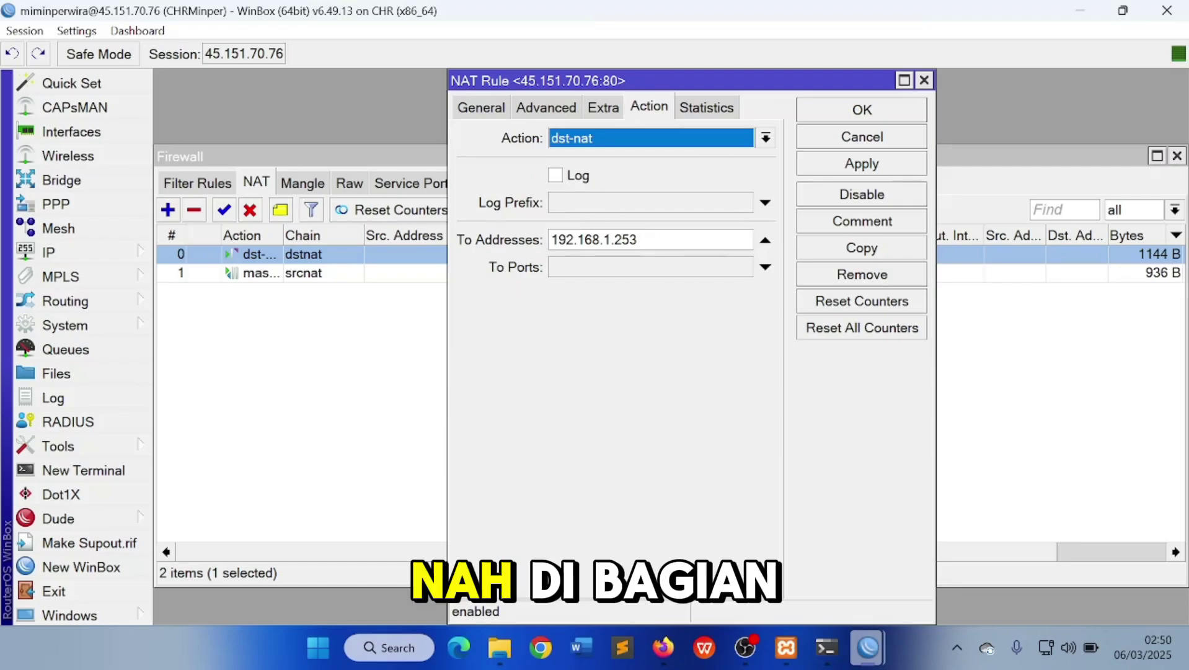
left_click(766, 267)
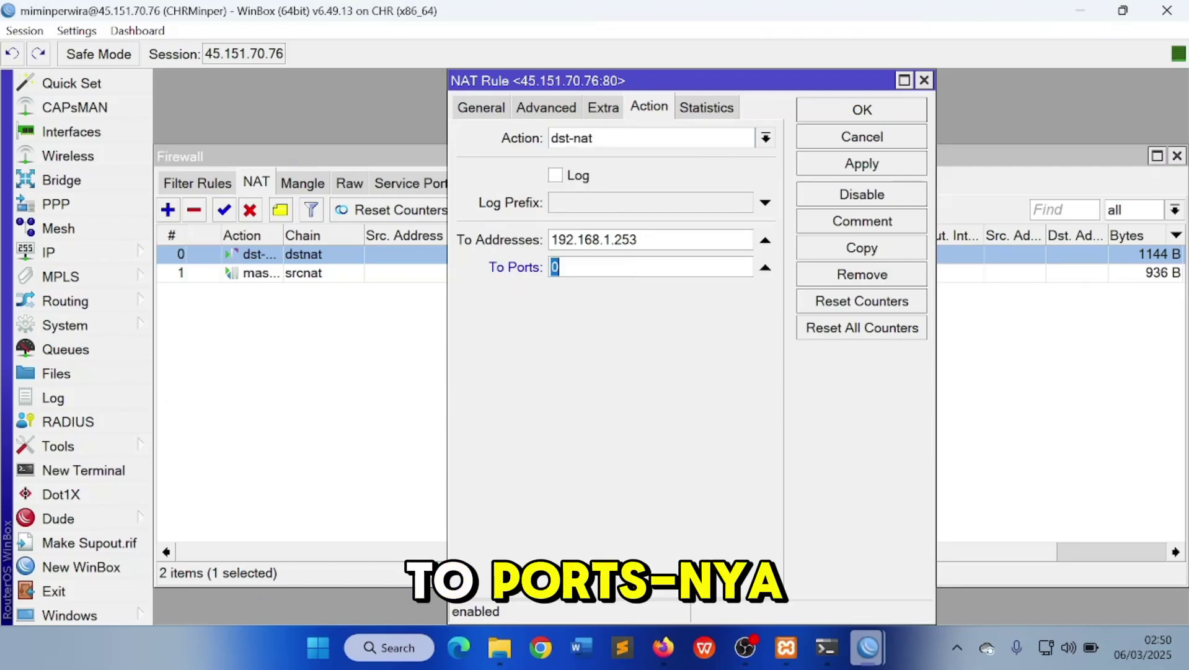
left_click(765, 268)
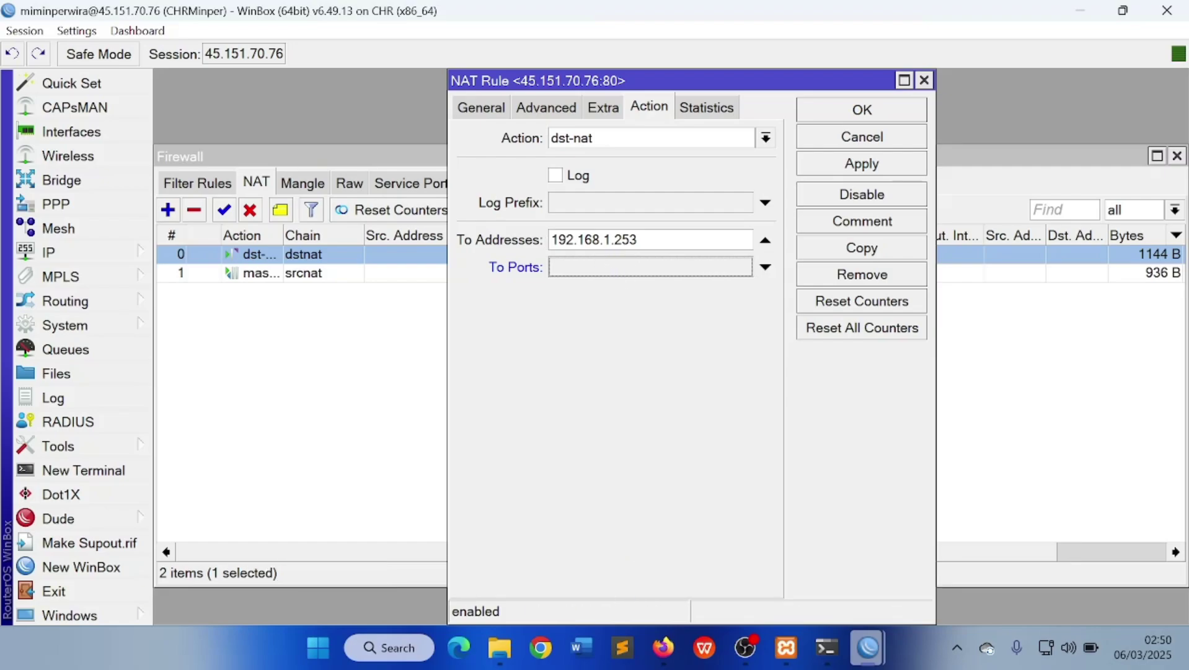
left_click(859, 166)
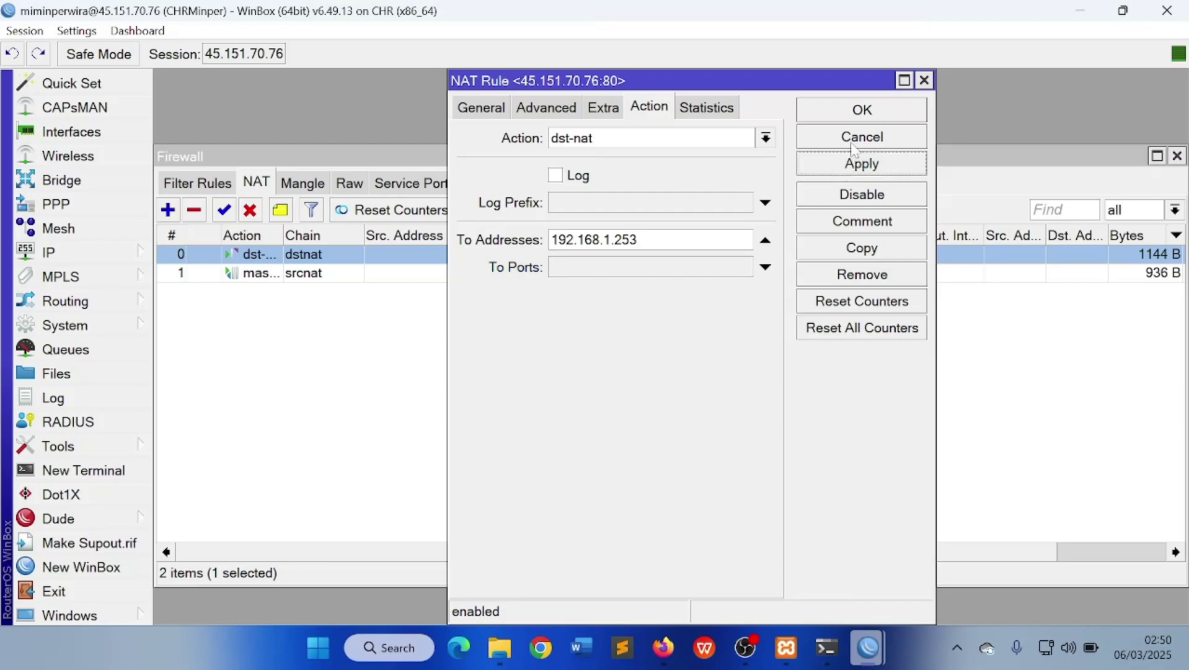
left_click(856, 114)
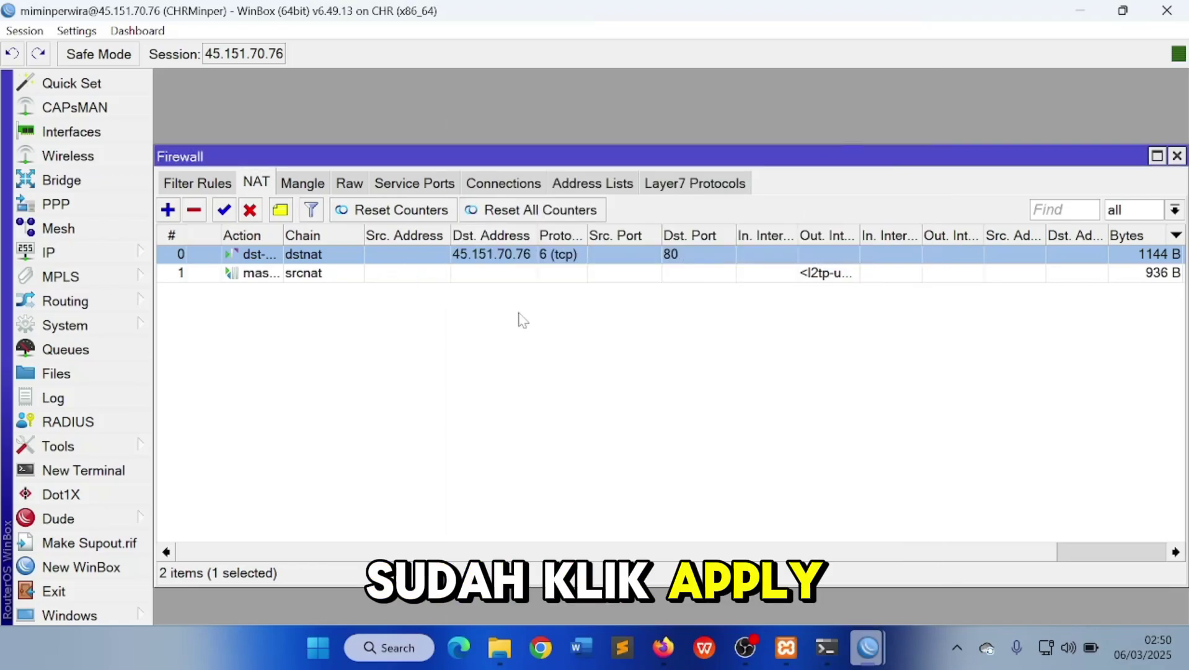
left_click(354, 303)
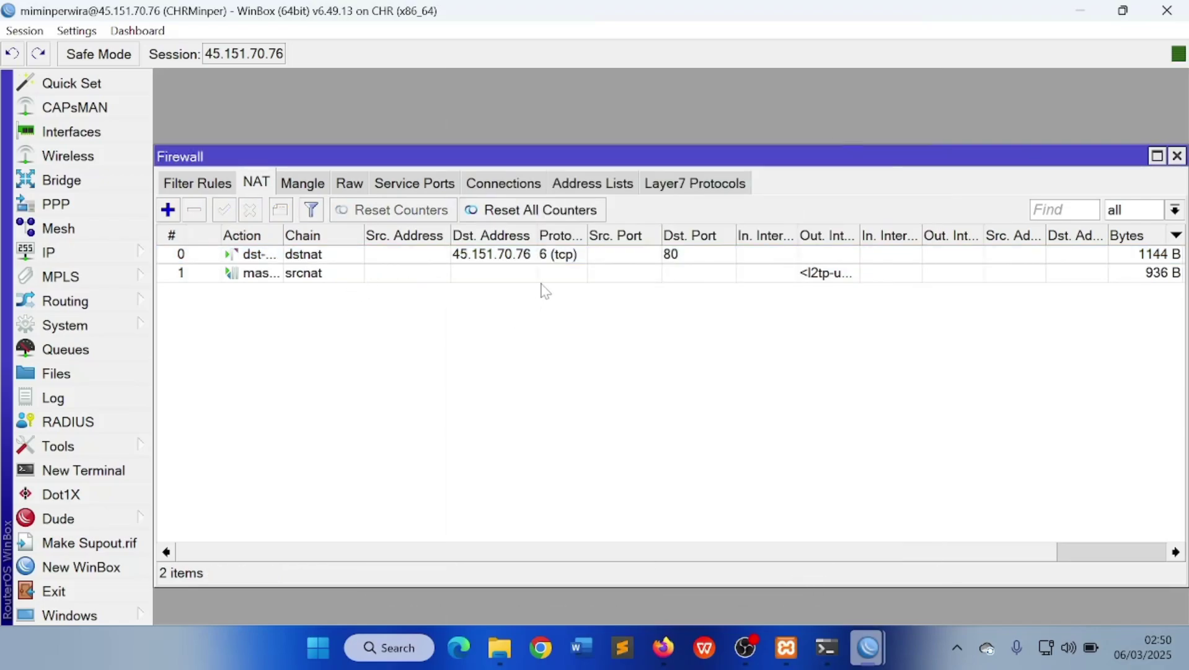